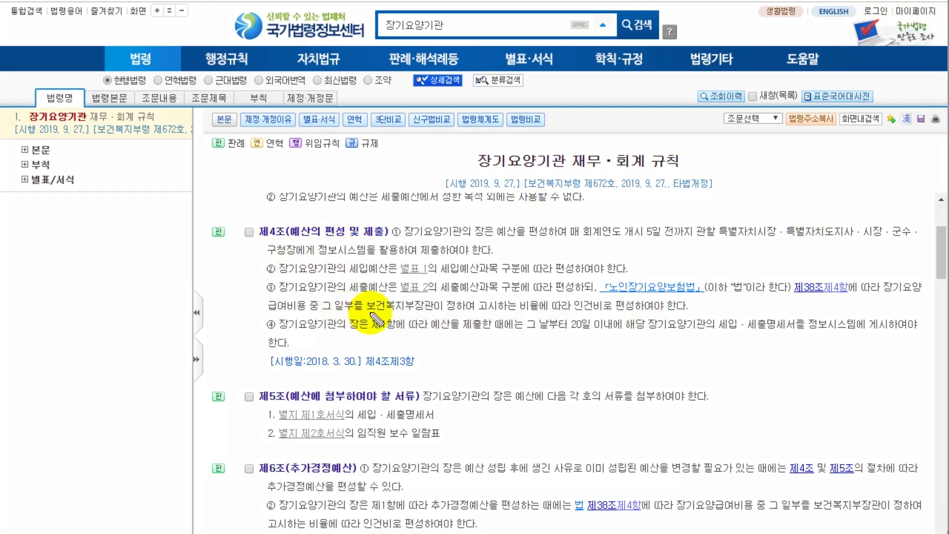
- Underline the personnel cost ratio clause in Article 4, paragraph 3 of the regulation and switch to the Excel budget workbook
drag(884, 293, 923, 293)
drag(271, 315, 688, 315)
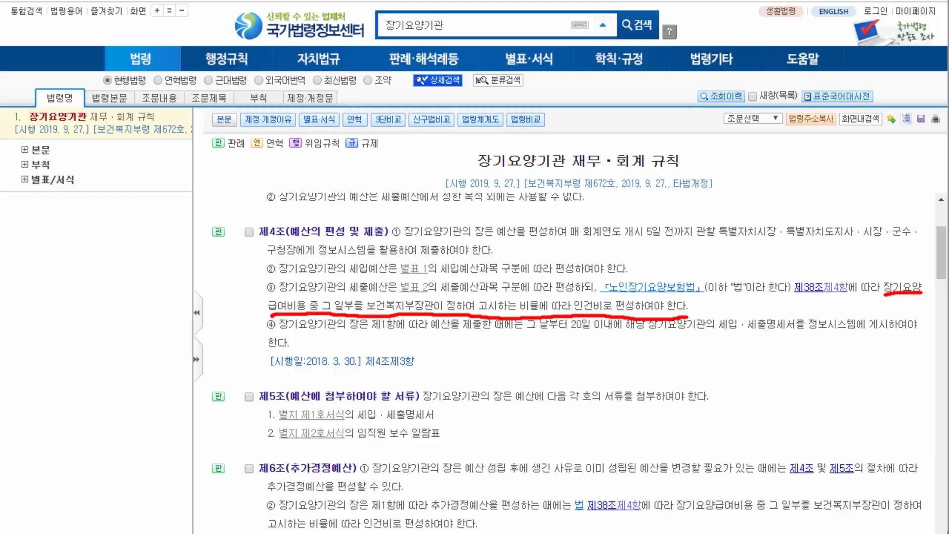
key(alt+Tab)
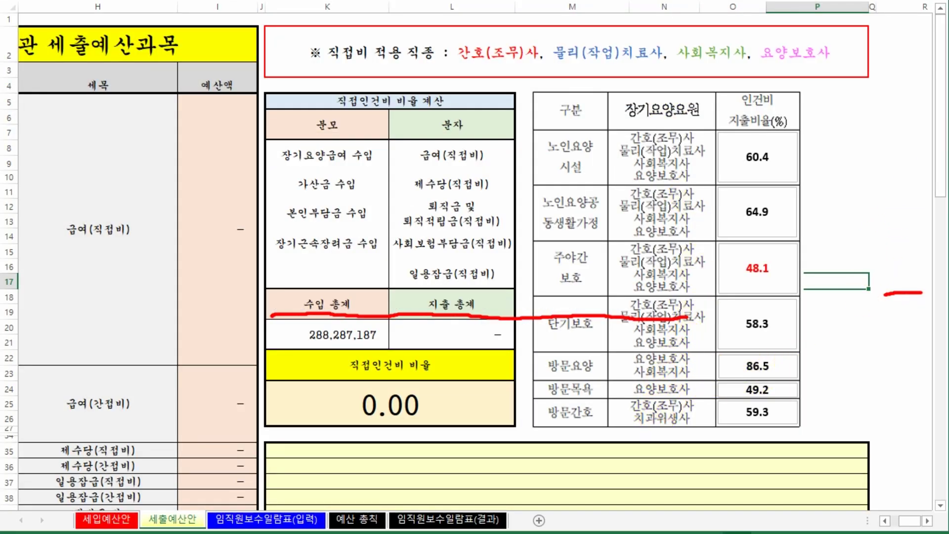
key(Escape)
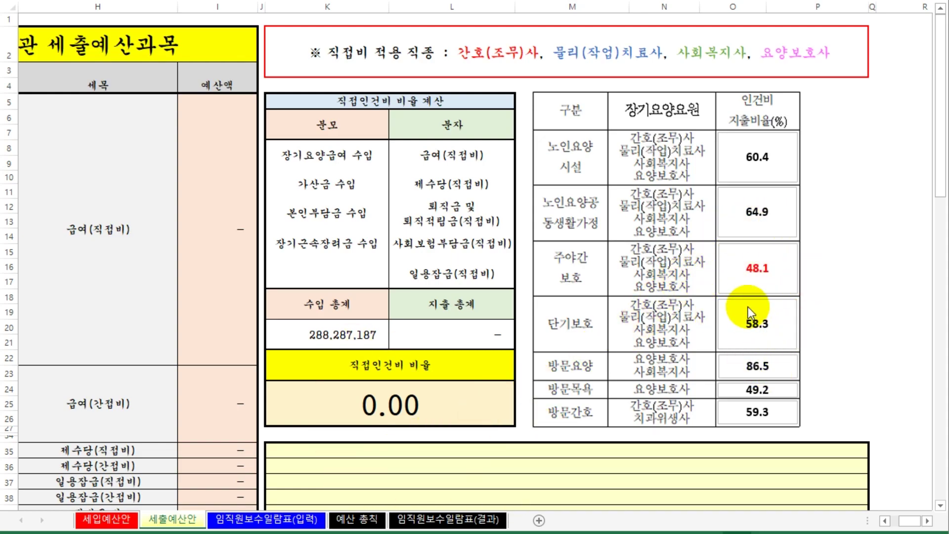
- Review the direct and indirect labour cost items from 급여 to 사회보험부담금 on the 세출예산안 sheet
click(878, 360)
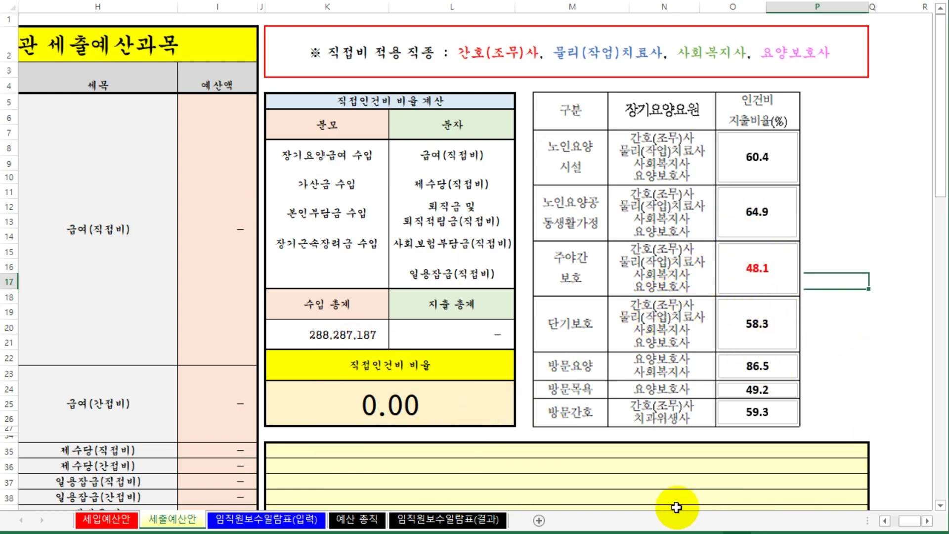
click(885, 521)
click(885, 520)
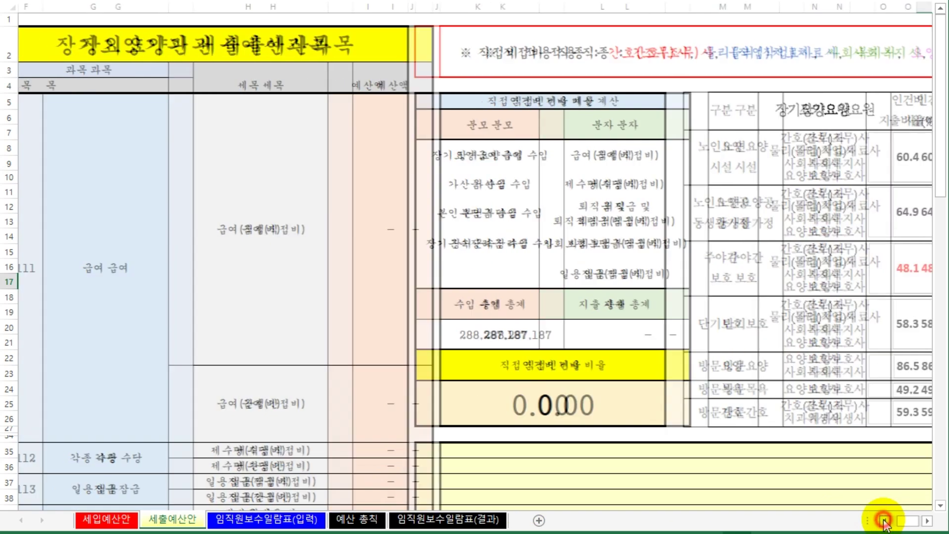
scroll(351, 366, down, 4)
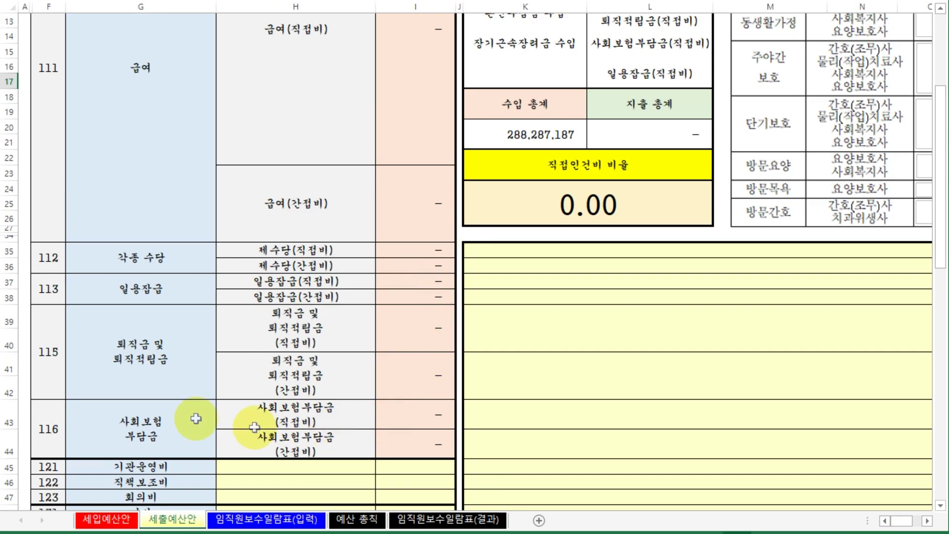
- Open the 임직원보수일람표(입력) sheet at its employee information, 급여 and 수당 columns
click(248, 524)
click(424, 309)
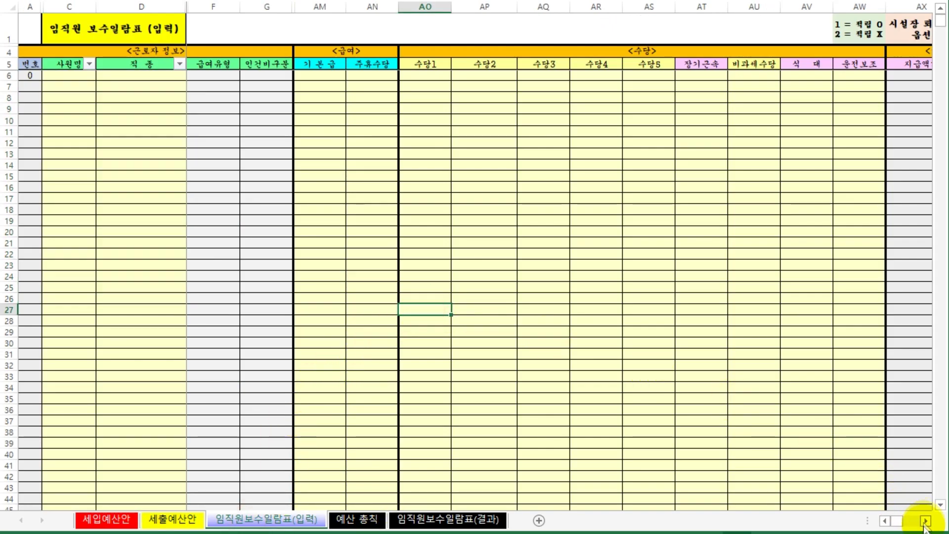
scroll(882, 517, up, 1)
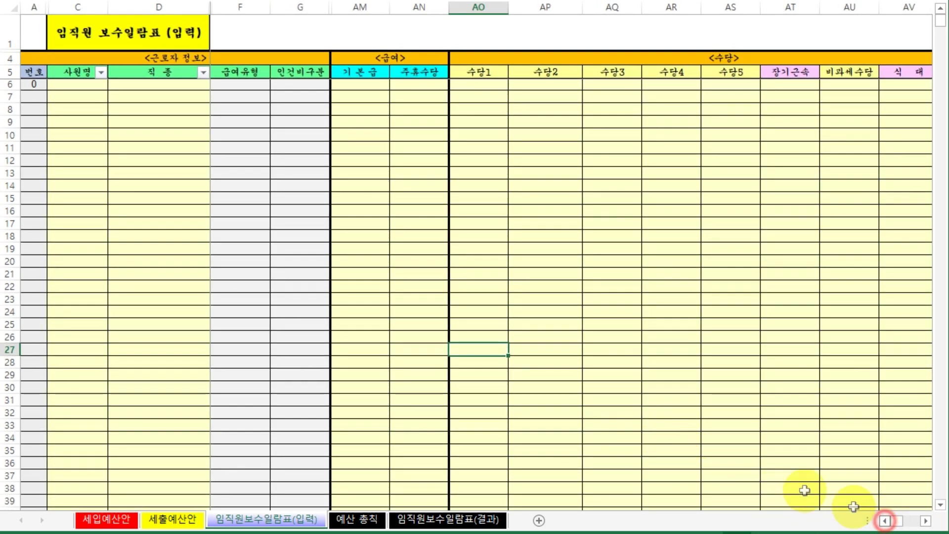
- Examine the input cells for 사원명, 직종, 급여 and 수당 and the 급여유형 column
click(99, 186)
drag(63, 85, 187, 325)
drag(366, 88, 906, 311)
click(774, 400)
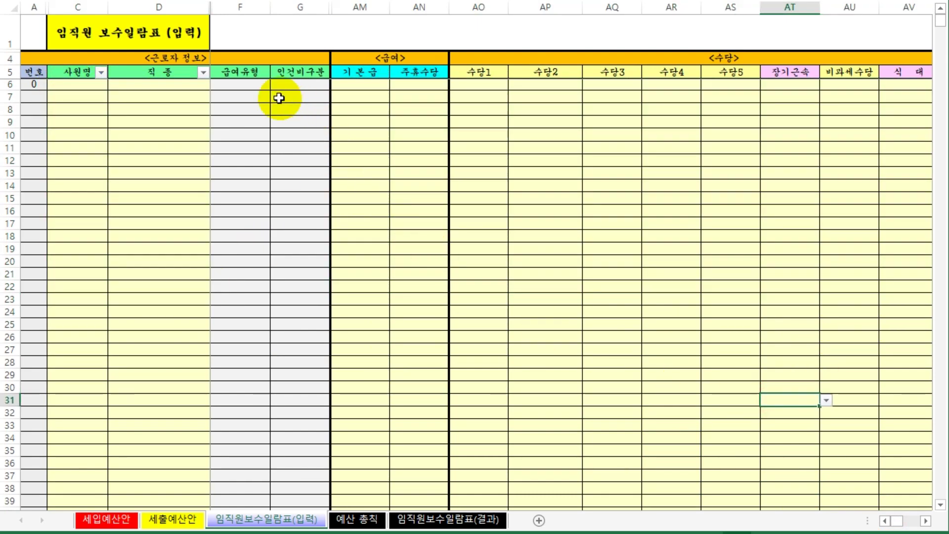
double_click(244, 95)
click(422, 221)
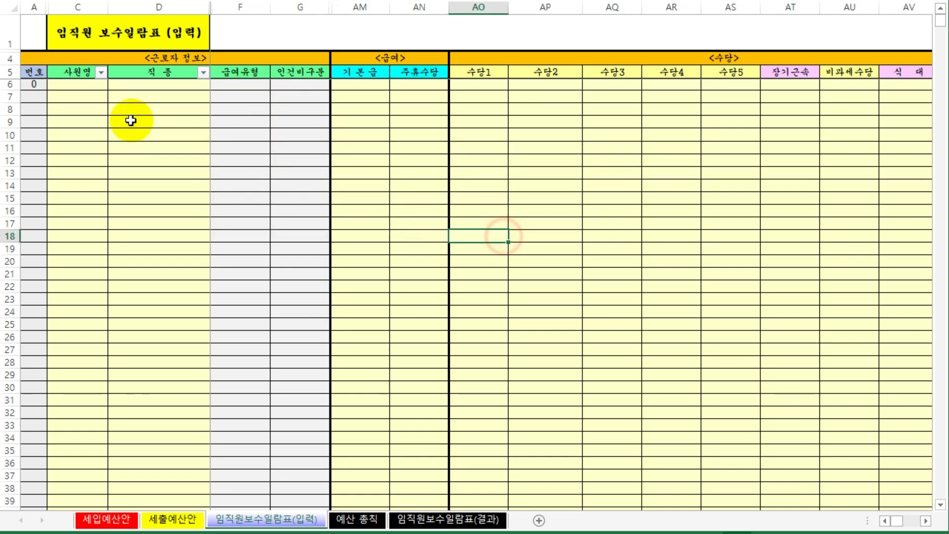
- Enter the first employee's name in C6, set the 직종 to 시설장(관리책임자), and check the row's 급여유형 and 인건비구분
click(73, 83)
click(78, 84)
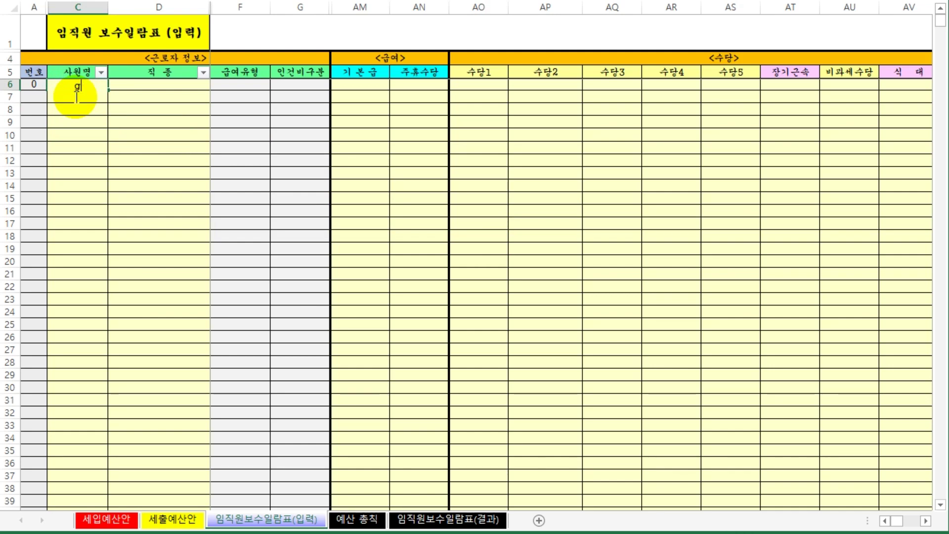
text(홍길동)
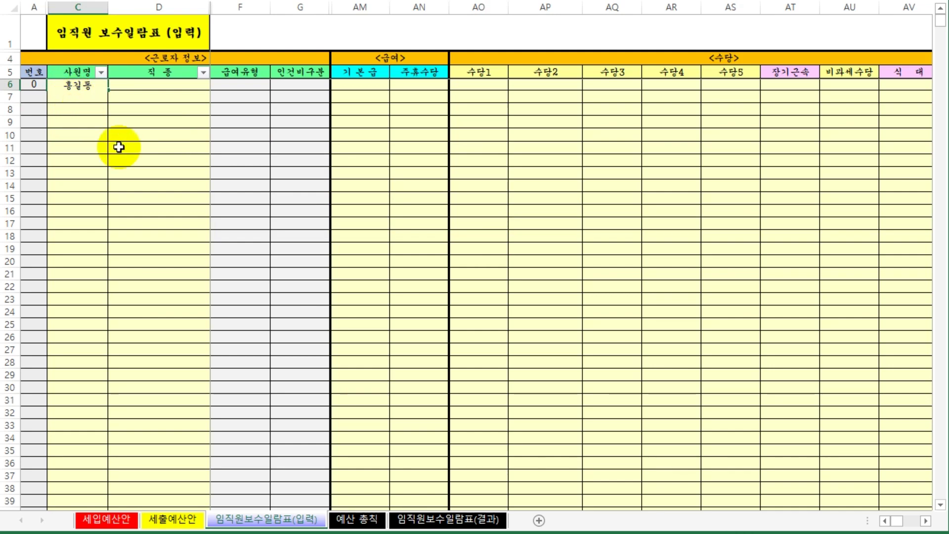
click(142, 148)
click(162, 85)
click(216, 88)
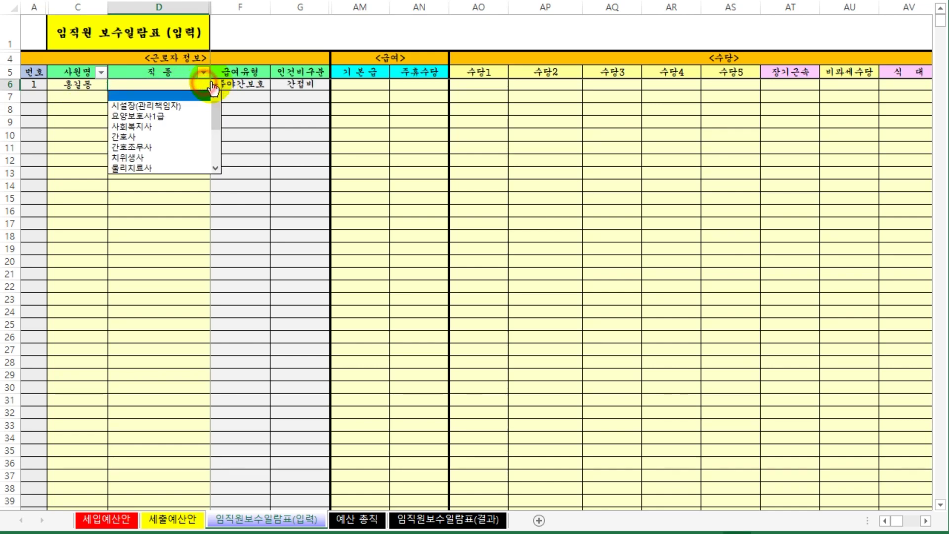
click(194, 98)
click(155, 197)
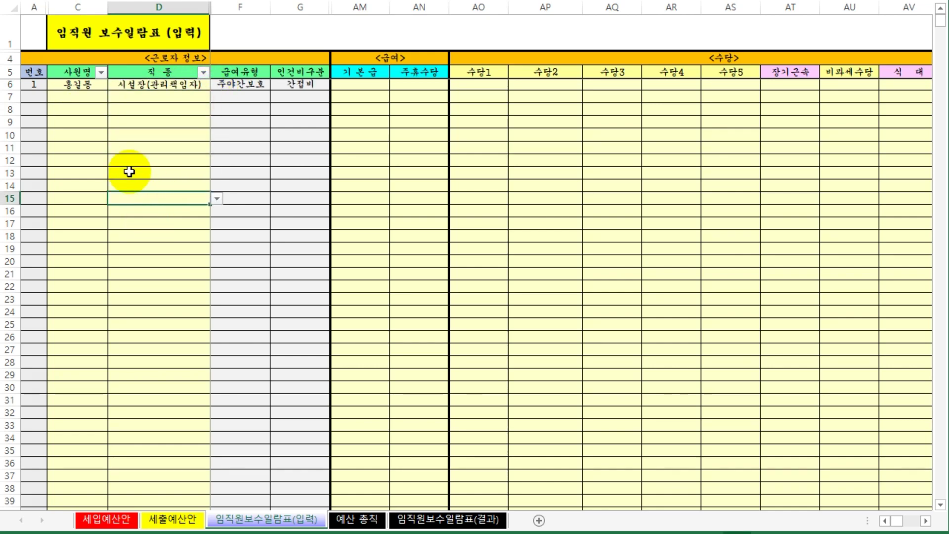
click(244, 88)
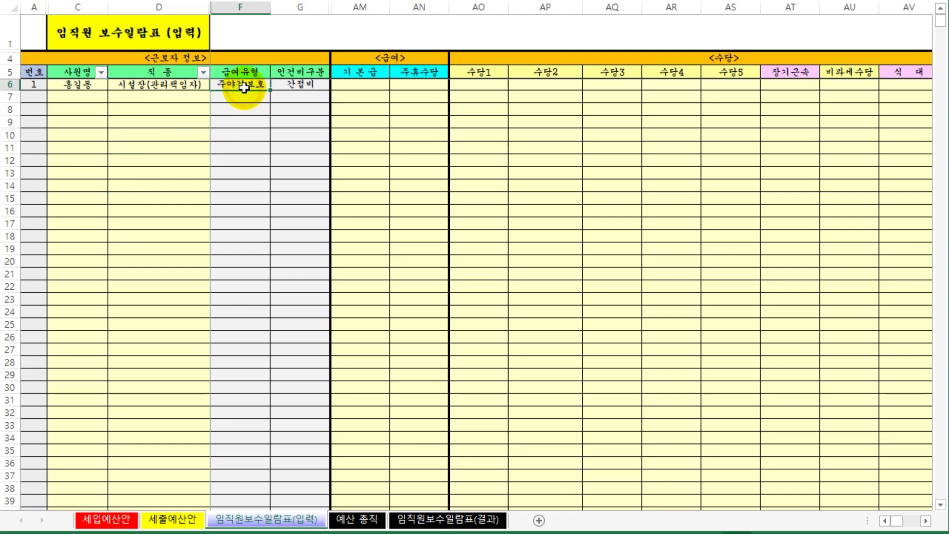
click(317, 83)
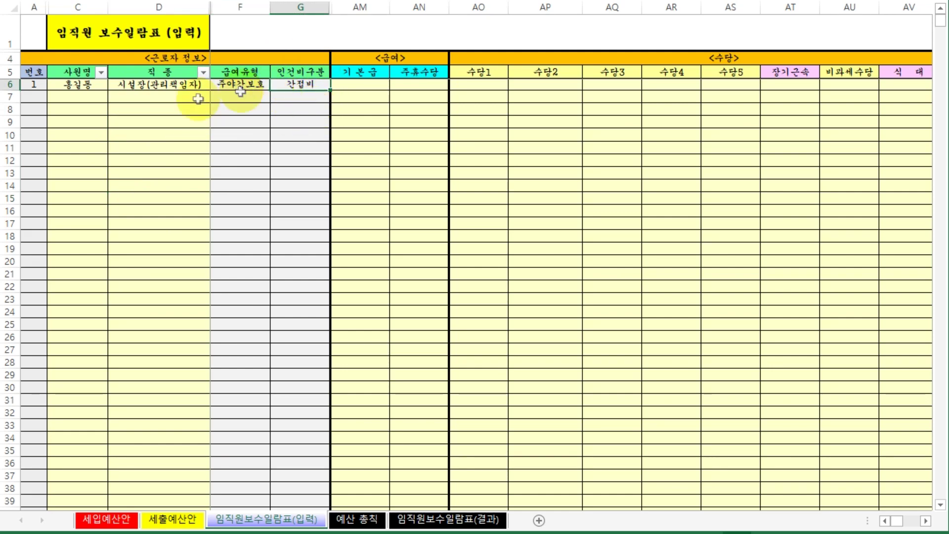
- Enter the second employee's name in C7 and set the 직종 in that row to 사회복지사
click(73, 96)
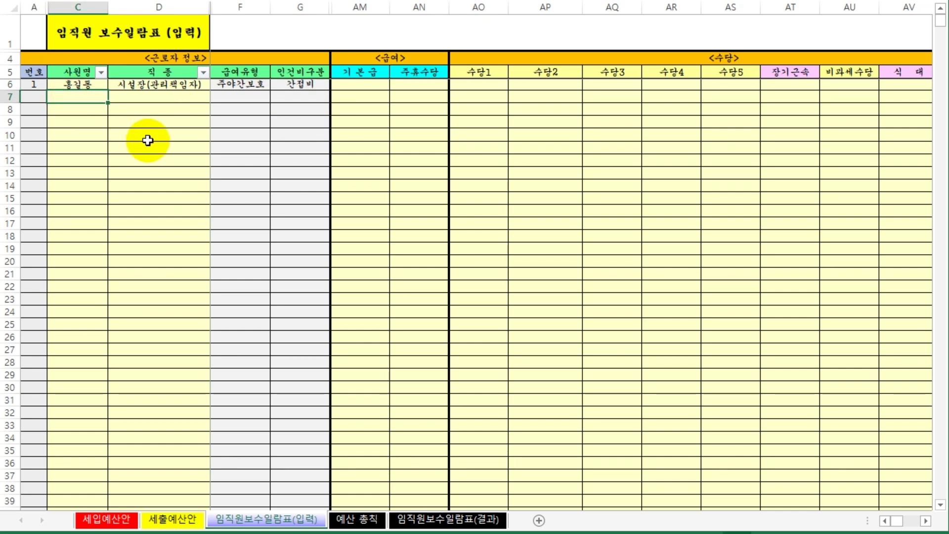
text(유재석)
click(148, 140)
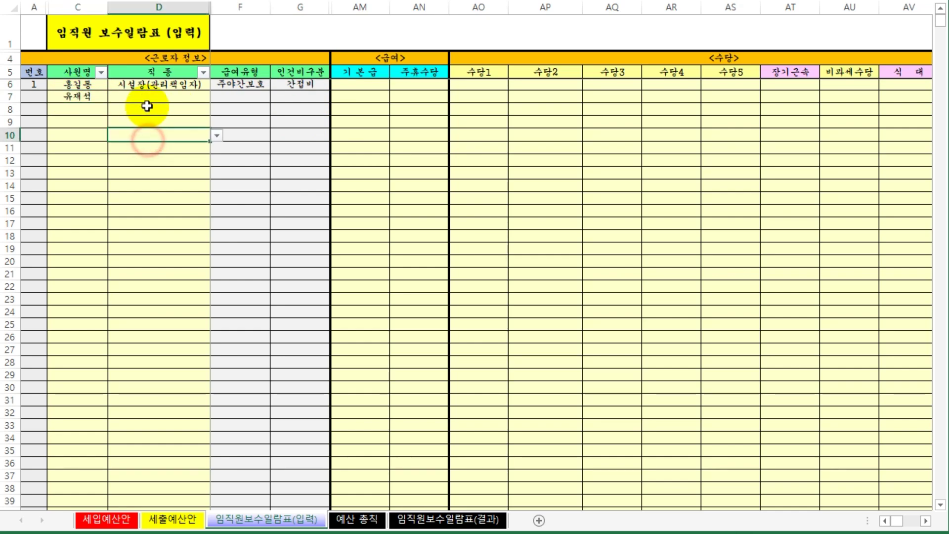
click(152, 99)
click(216, 96)
click(194, 140)
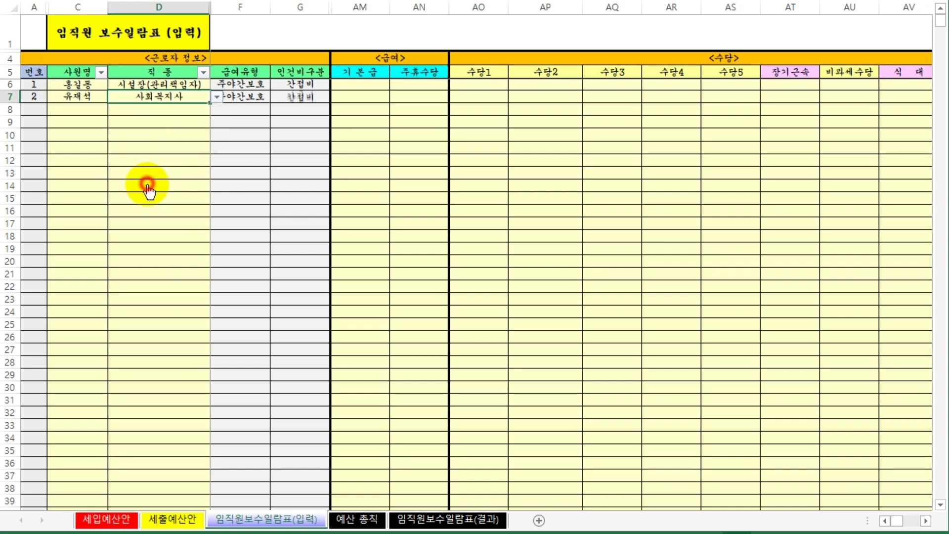
click(144, 187)
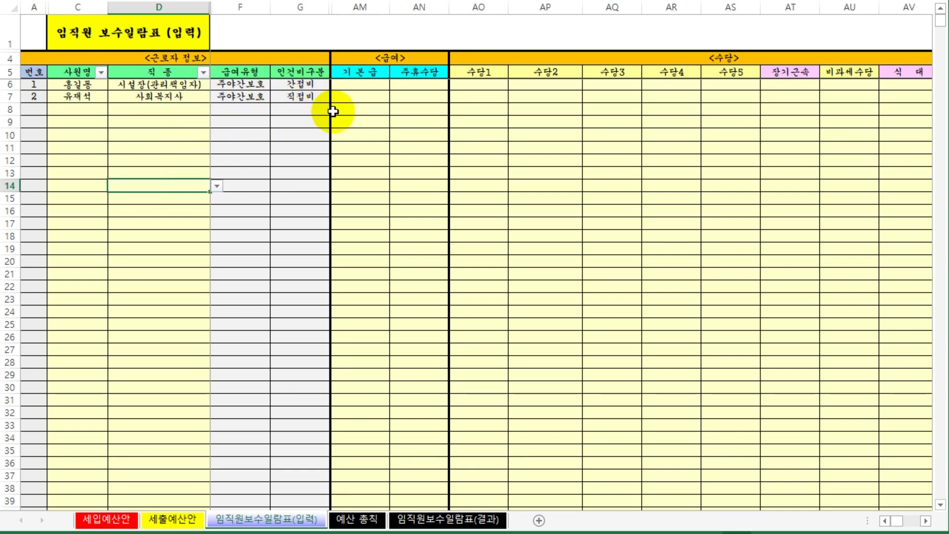
- Enter the third employee's name in C8 and set the 직종 in that row to 요양보호사1급
click(68, 106)
text(김희서)
drag(166, 195, 168, 187)
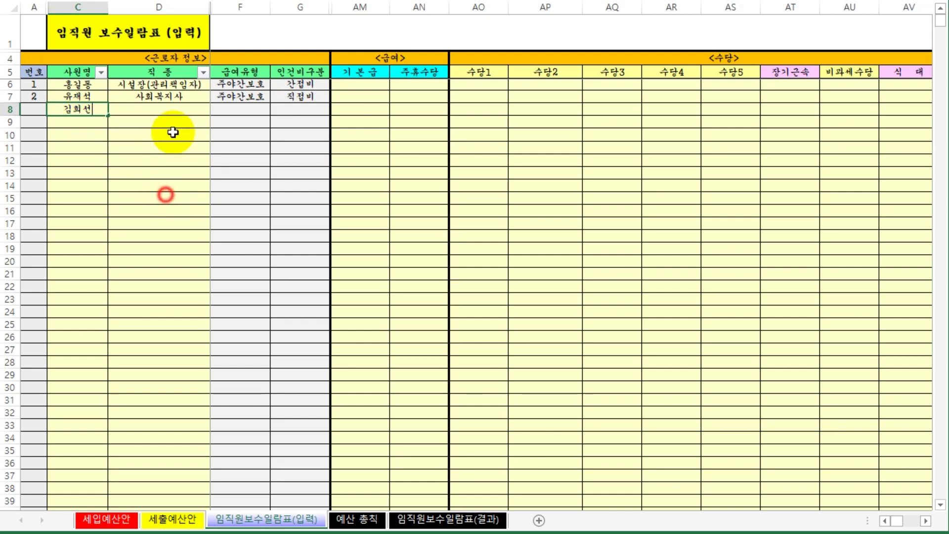
click(157, 111)
click(217, 110)
click(191, 140)
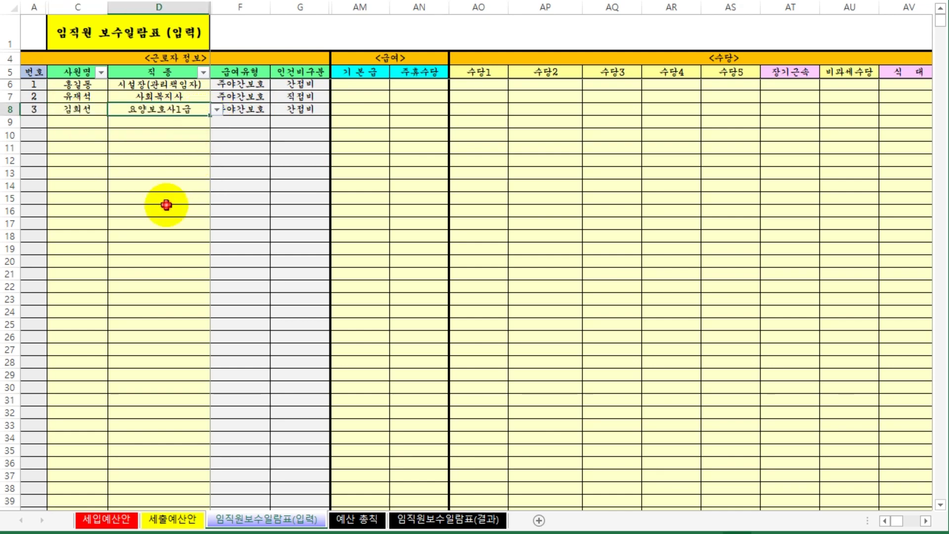
click(170, 208)
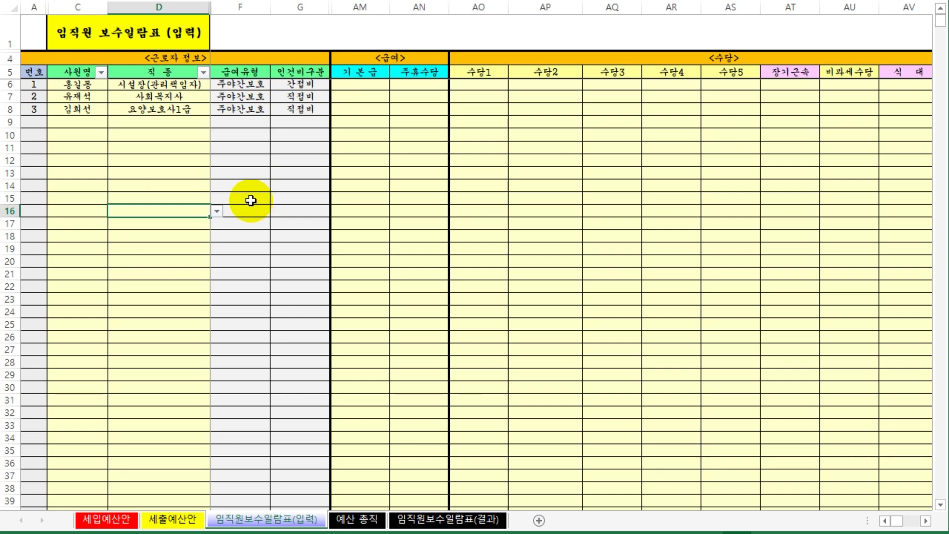
- Examine the empty 사원명 and 직종 cells from row 9 down and the 급여 and 수당 input area
click(123, 165)
click(473, 185)
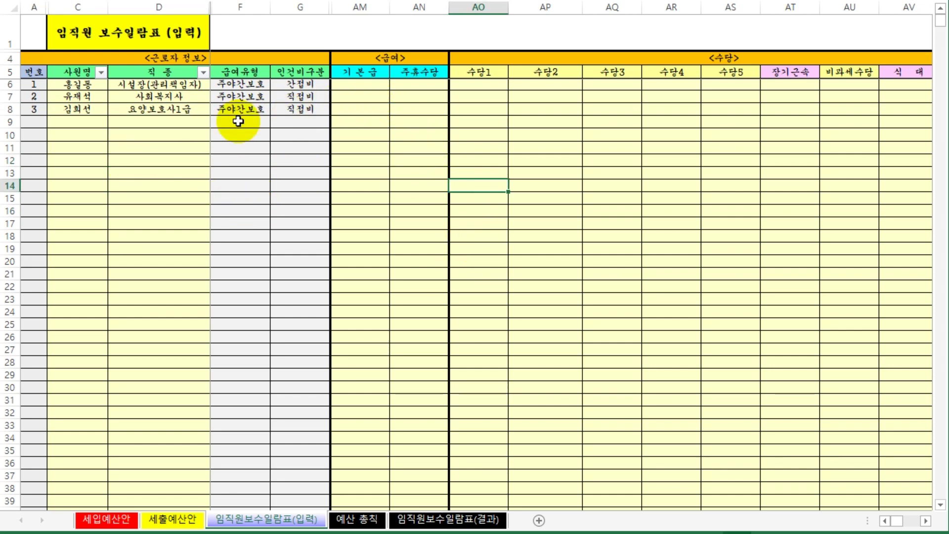
drag(59, 122, 143, 141)
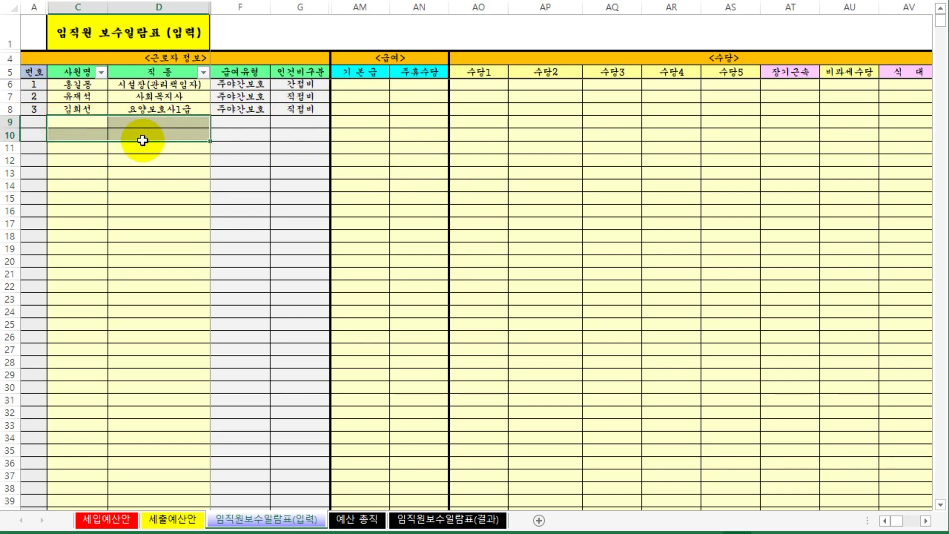
click(79, 121)
click(162, 121)
drag(69, 121, 155, 326)
click(295, 123)
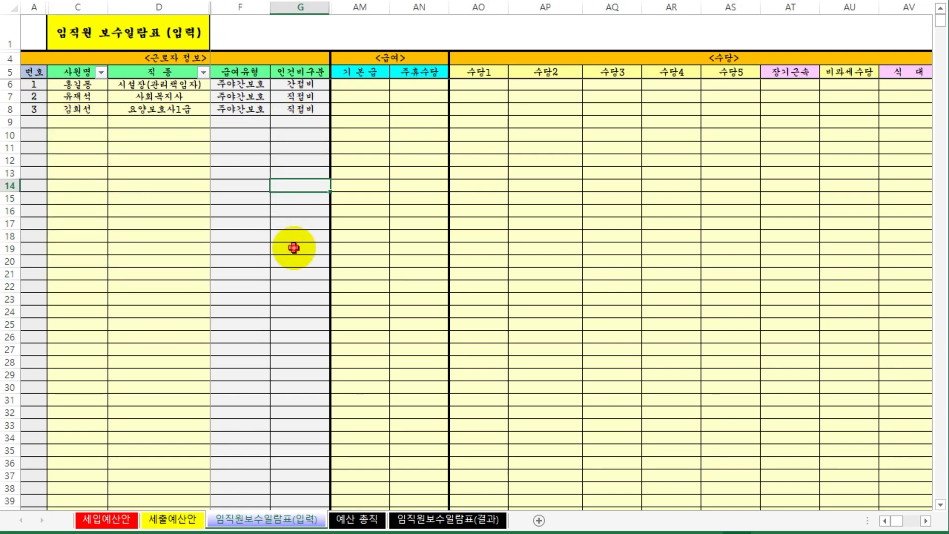
click(419, 236)
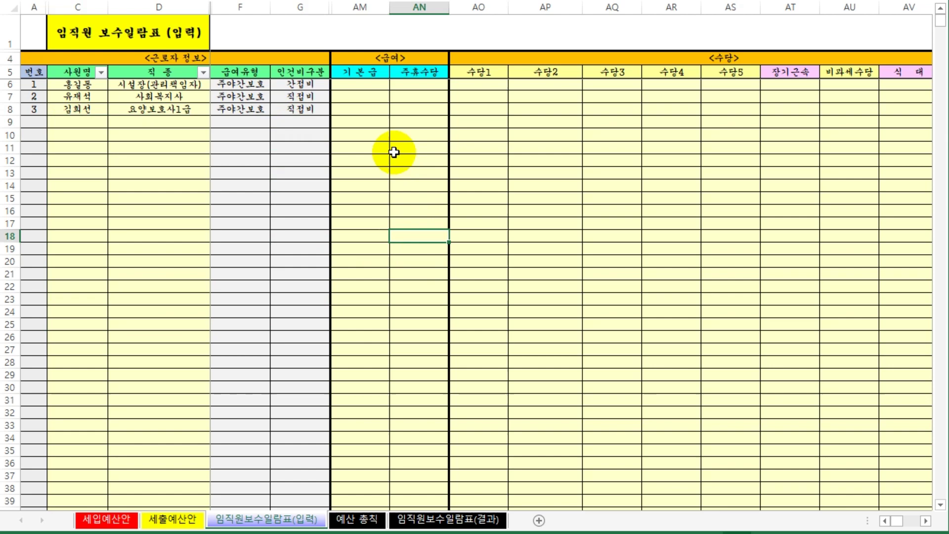
drag(368, 85, 862, 254)
click(673, 302)
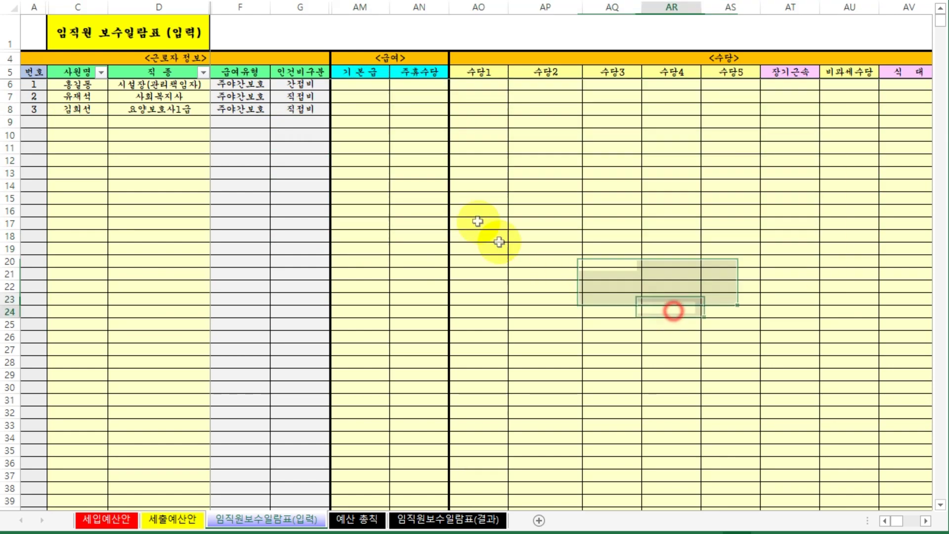
- Examine the 기본급 and 주휴수당 columns from row 6 down against the employee name and 직종 columns
click(354, 83)
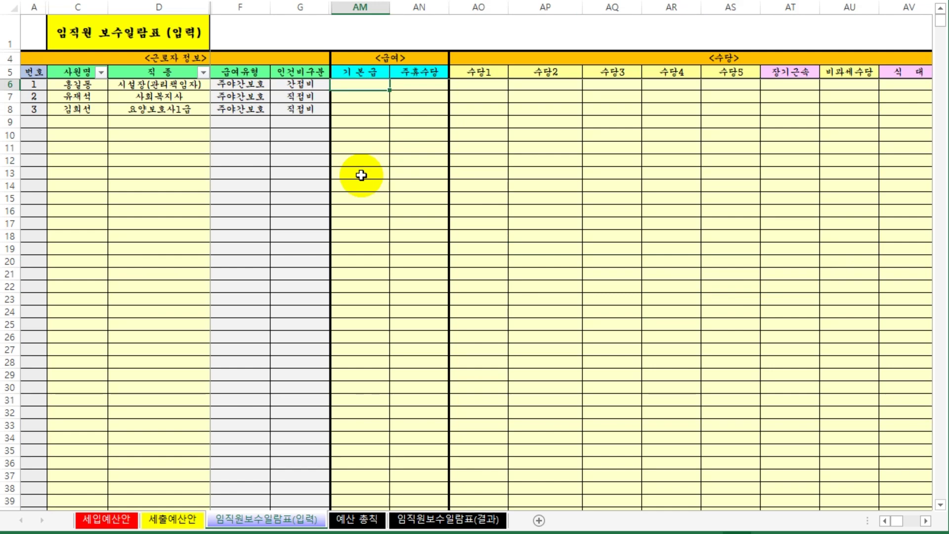
drag(77, 85, 173, 304)
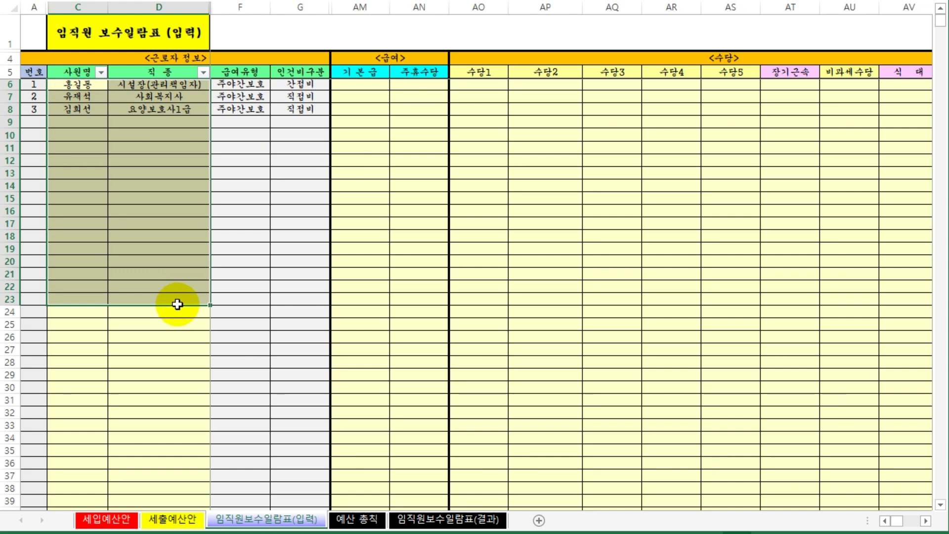
click(419, 213)
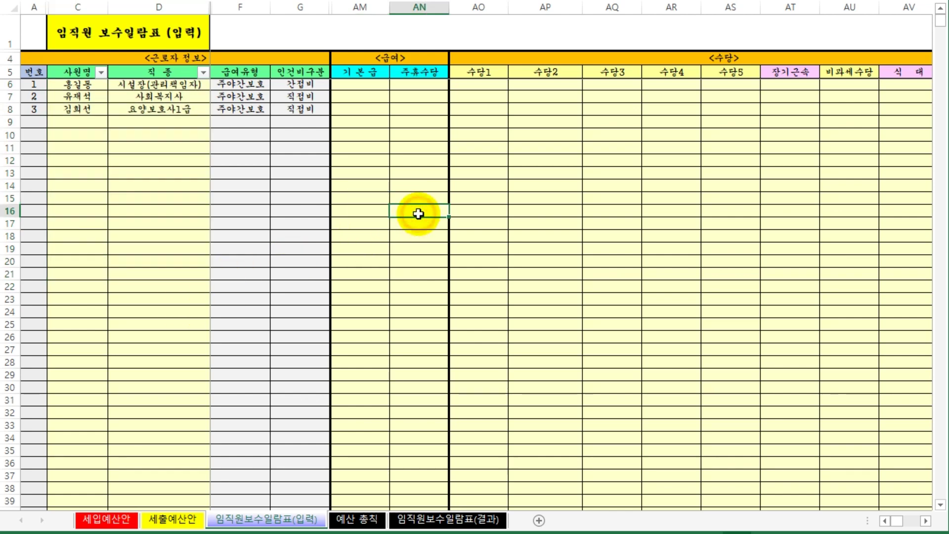
click(372, 85)
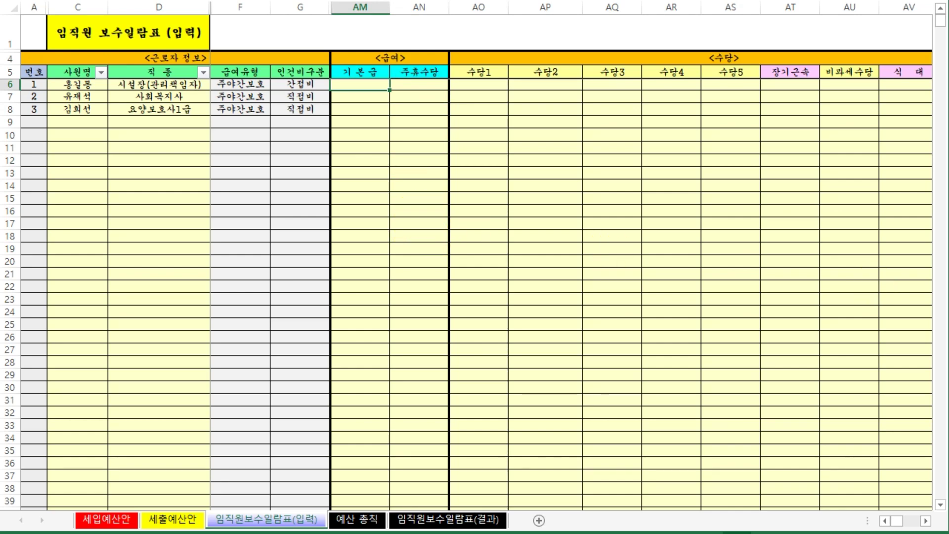
click(113, 195)
click(102, 159)
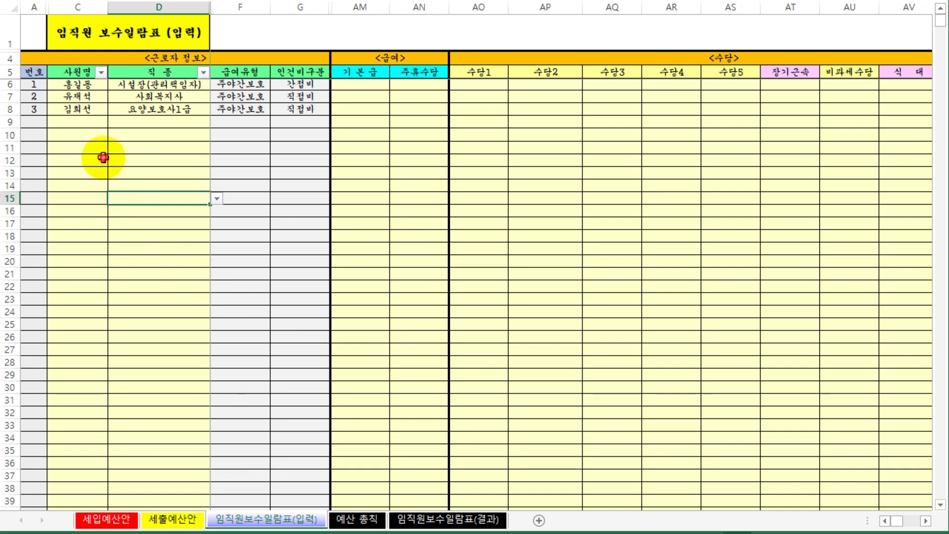
drag(71, 84, 175, 316)
drag(354, 85, 438, 293)
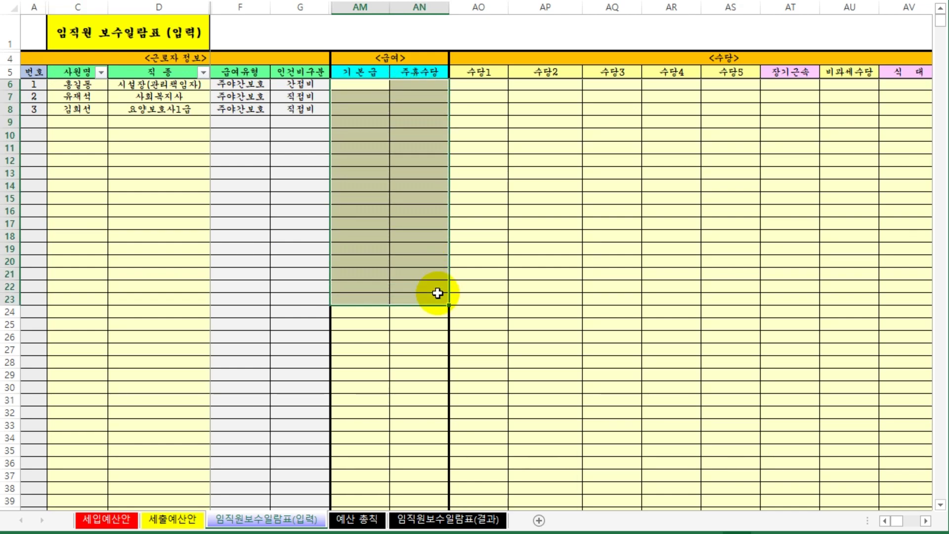
click(384, 341)
click(399, 166)
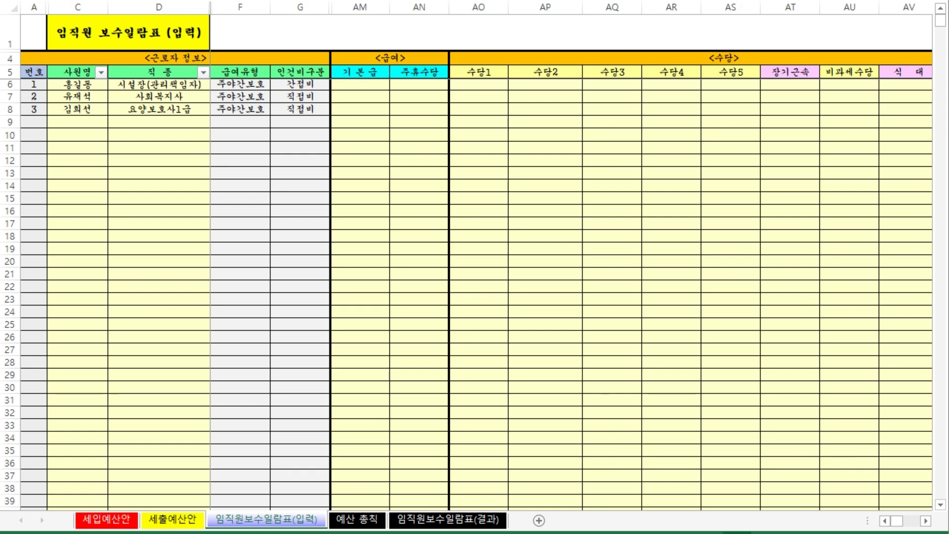
- Enter 1795310 as the first employee's 기본급 in AM6
click(369, 140)
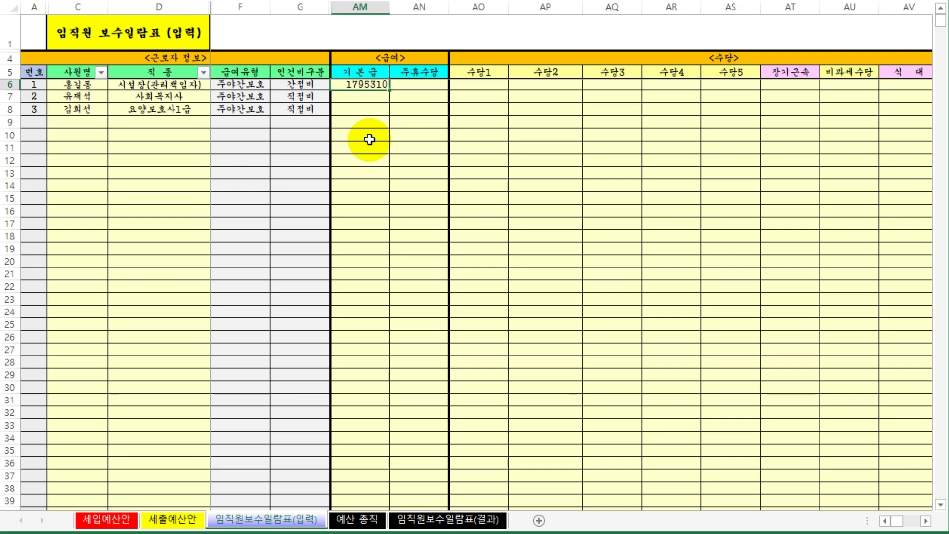
click(502, 189)
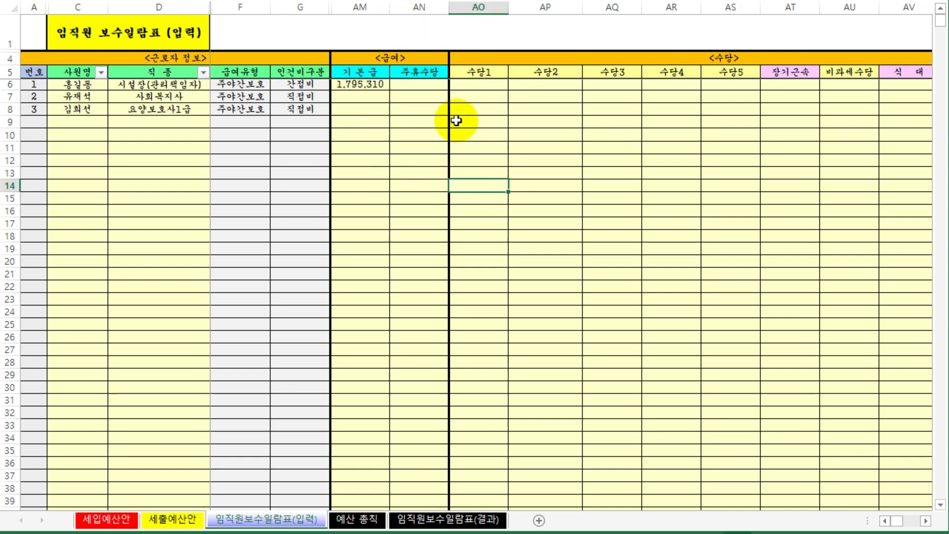
click(352, 81)
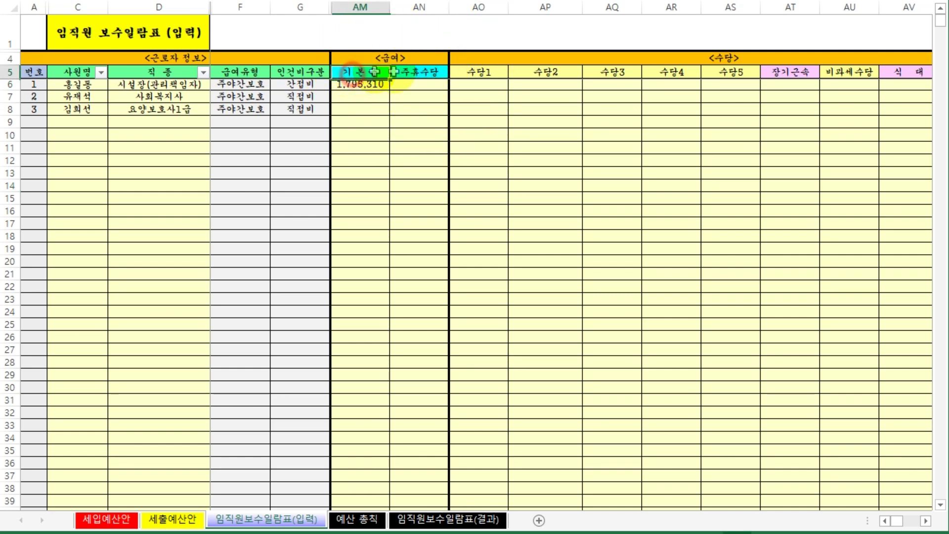
click(390, 145)
- Set the 기본급 to 2,300,000 in AM6 and to 1,800,000 in both AM7 and AM8
click(357, 88)
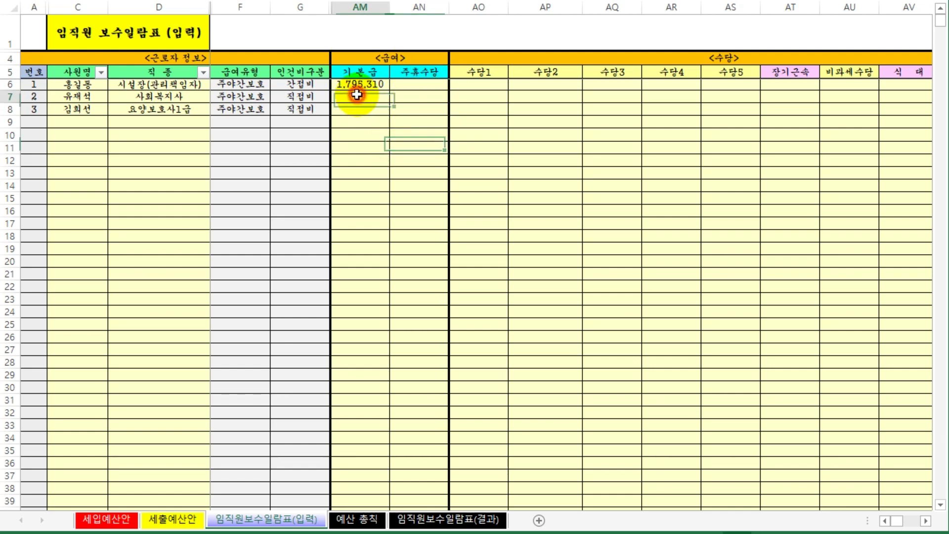
click(366, 97)
click(362, 110)
click(358, 96)
click(361, 87)
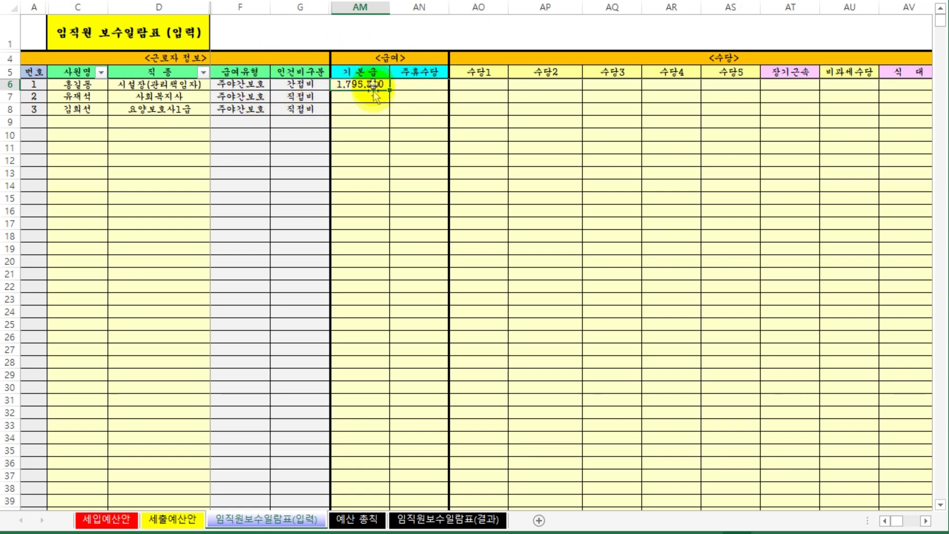
click(364, 96)
click(368, 110)
click(366, 88)
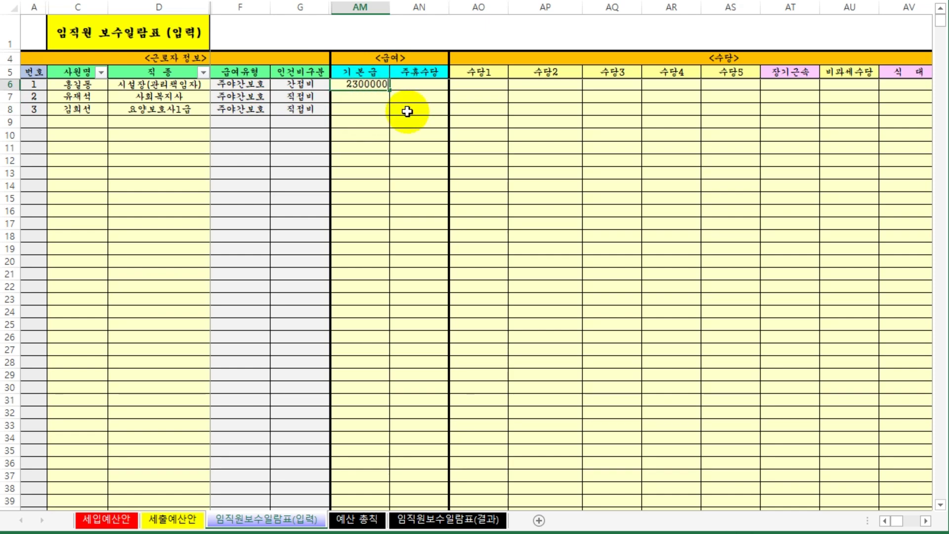
key(Return)
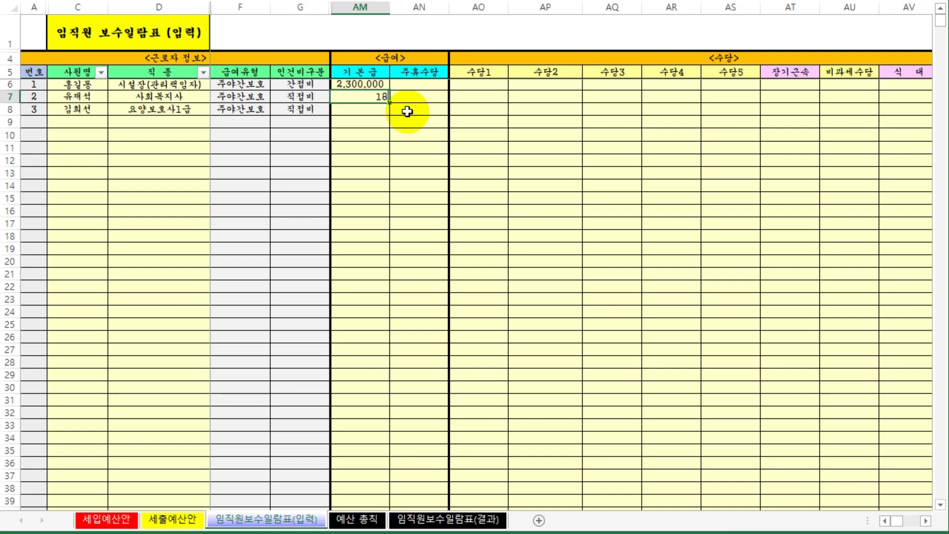
key(Return)
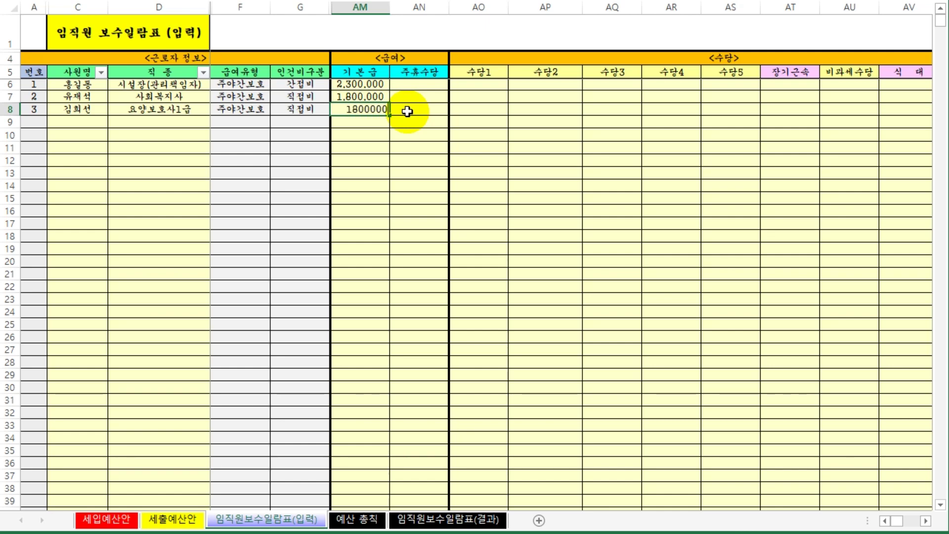
key(Return)
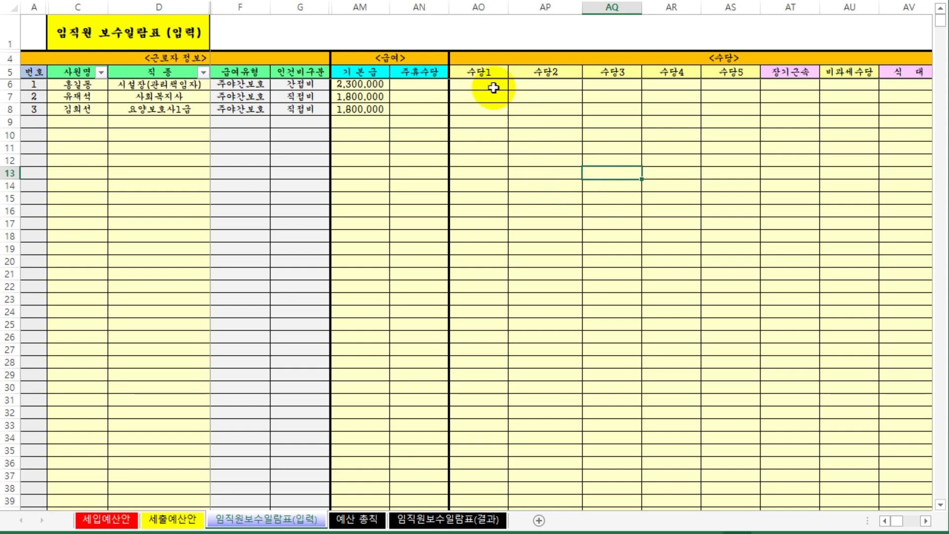
- Examine the 수당 columns from 수당1 to 운전보조 for the three employees, including 장기근속, 비과세수당 and 식대
click(492, 87)
mouse_move(665, 99)
mouse_down()
mouse_move(851, 105)
mouse_move(763, 106)
mouse_up()
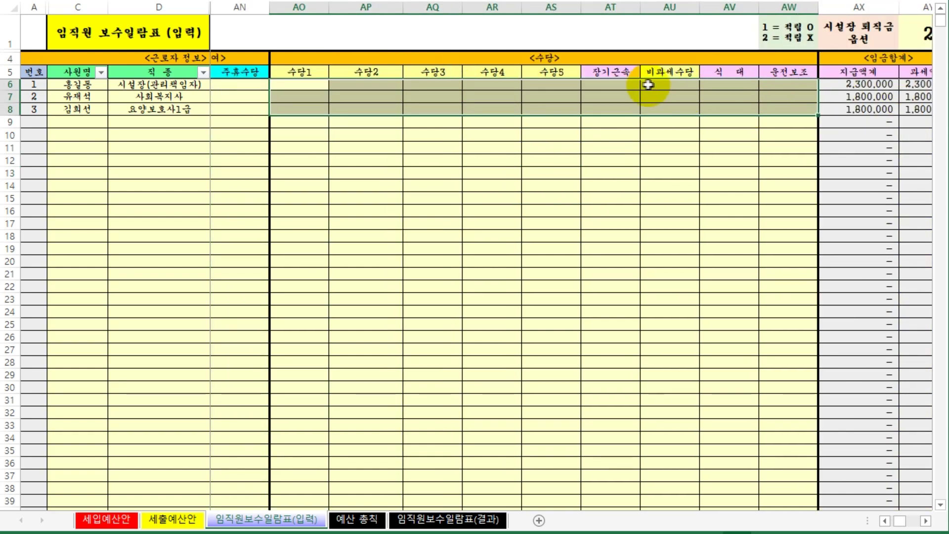
click(612, 86)
click(641, 84)
click(641, 84)
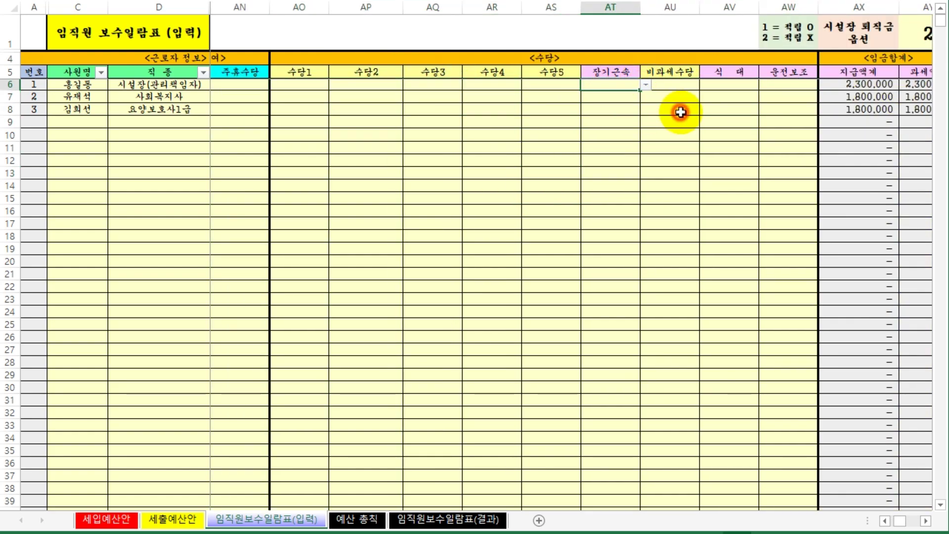
click(682, 82)
click(739, 81)
click(799, 82)
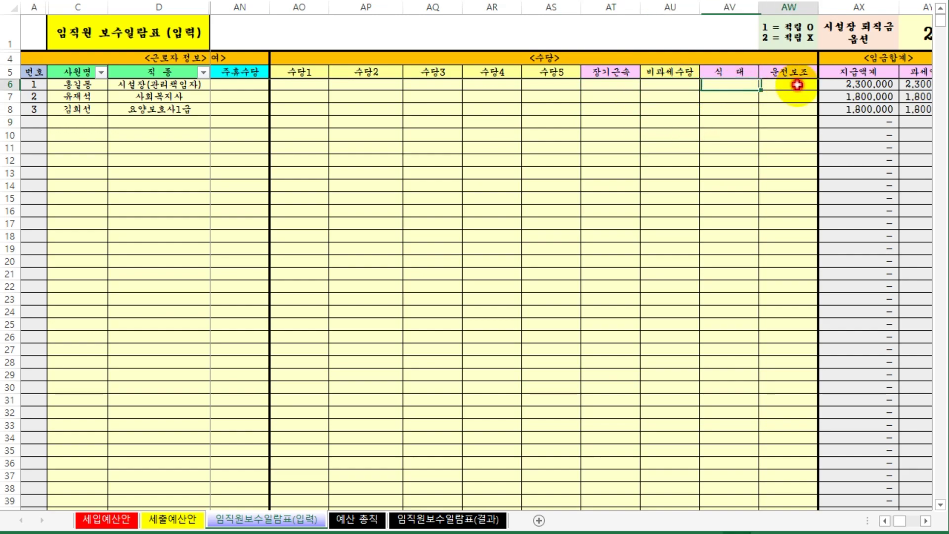
click(727, 91)
click(798, 282)
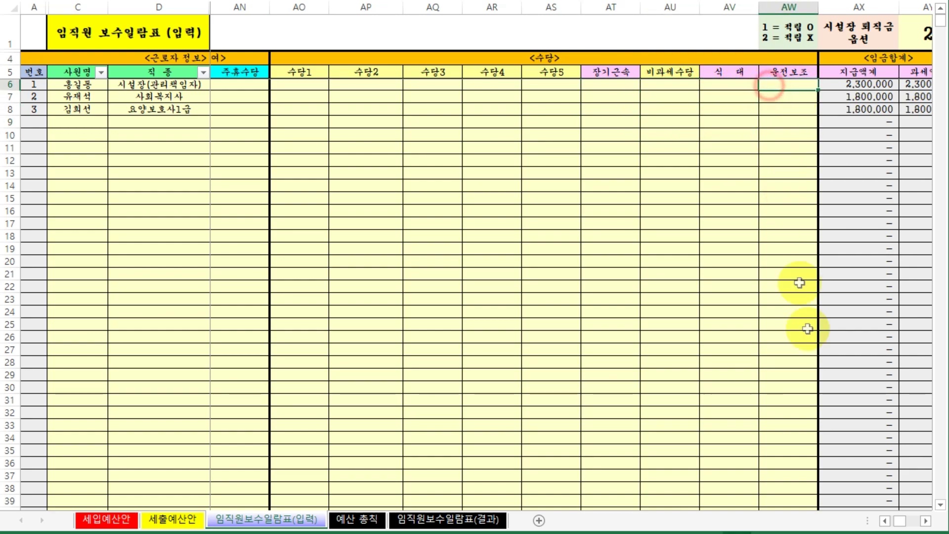
click(744, 399)
- Examine the 지급액계 and 과세액계 totals and the 공제 항목 amounts in the three employee rows
click(930, 521)
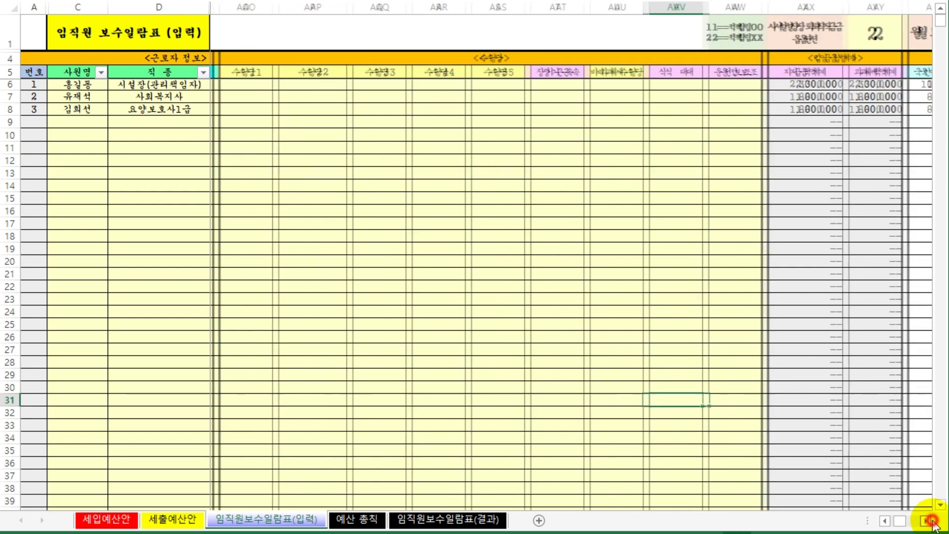
click(932, 521)
drag(495, 84, 499, 109)
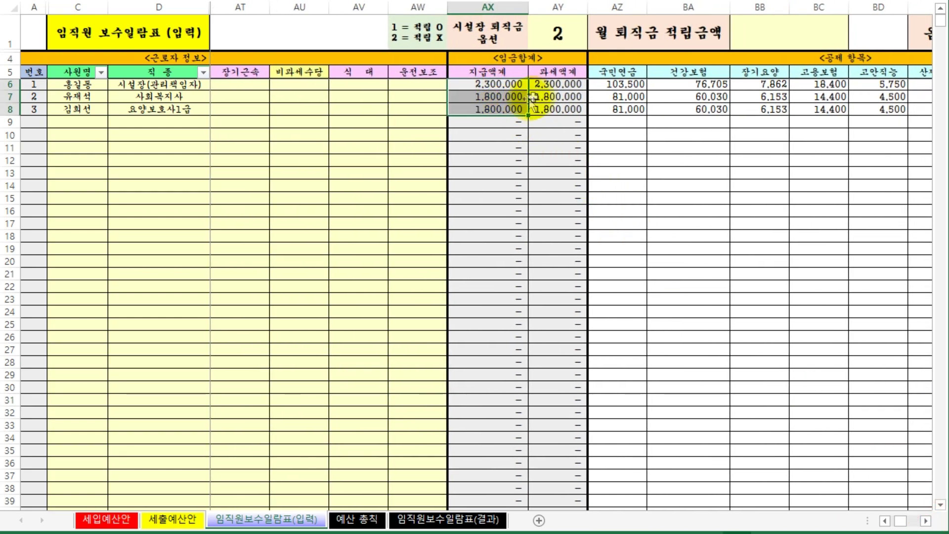
click(559, 148)
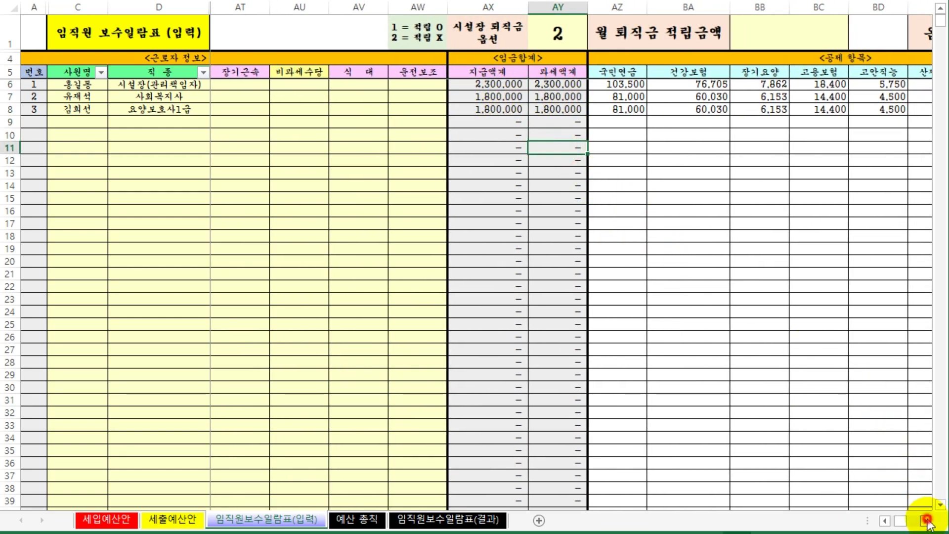
click(926, 521)
drag(447, 85, 826, 109)
click(746, 167)
- Check the 직접인건비 비율 on the 세출예산안 sheet and the direct and indirect 사회보험 부담금 rows under item 116
click(182, 519)
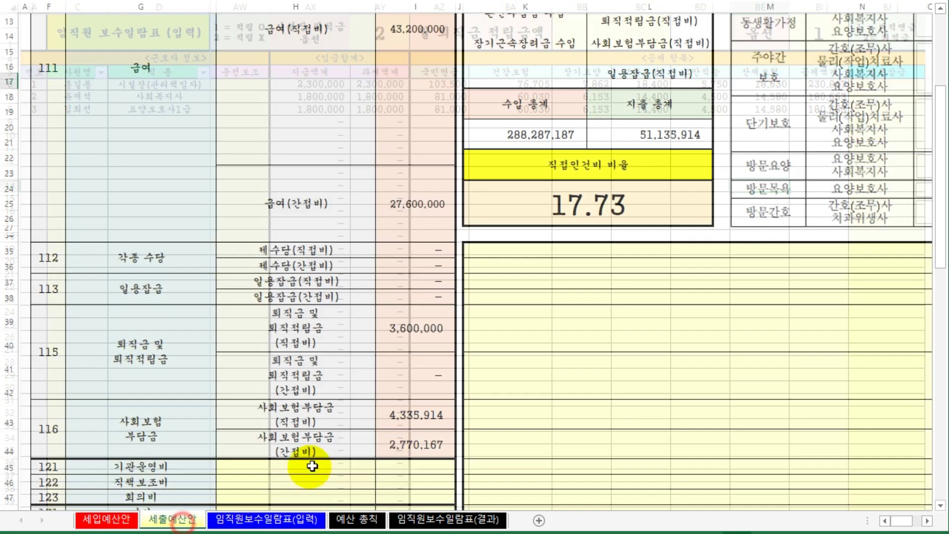
click(542, 370)
scroll(668, 144, up, 1)
scroll(668, 173, up, 1)
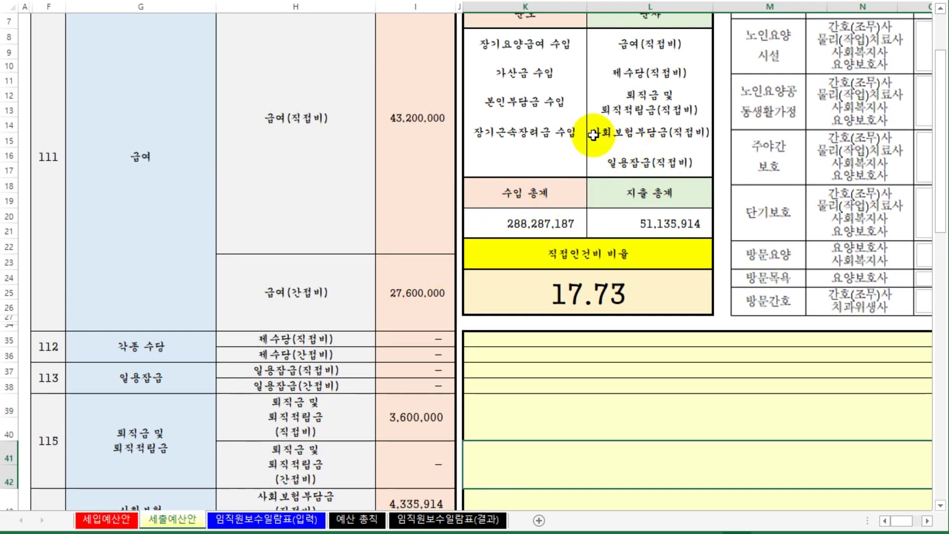
scroll(346, 386, down, 1)
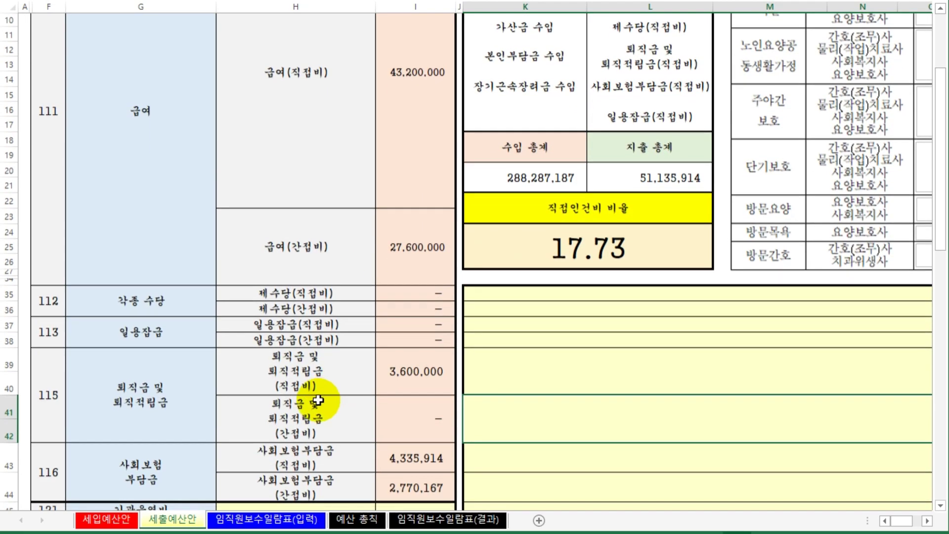
scroll(336, 408, down, 2)
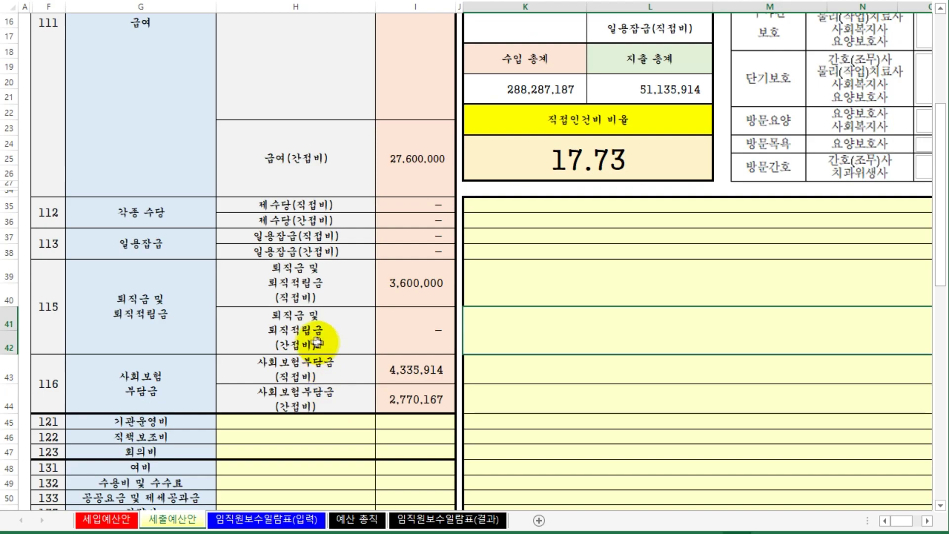
click(323, 366)
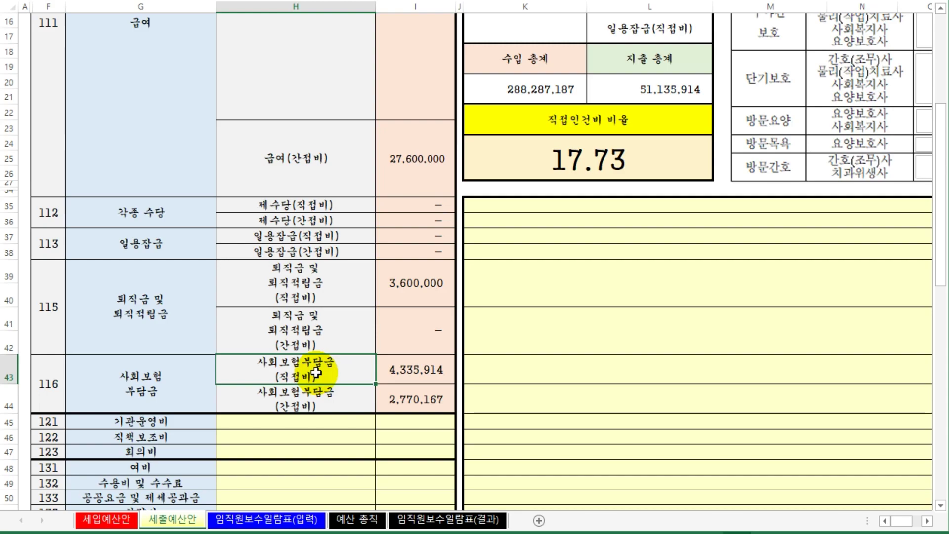
click(331, 398)
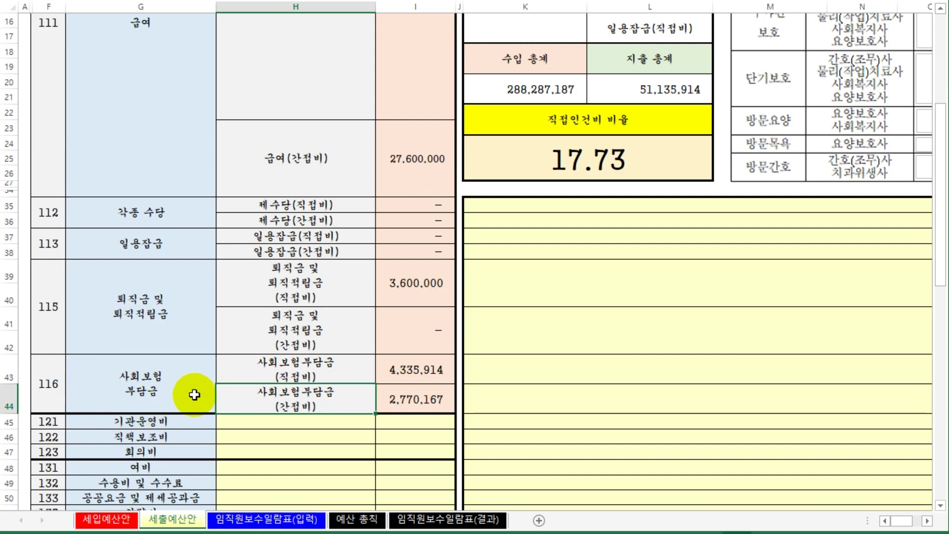
- Go back to the 임직원보수일람표(입력) sheet and examine the first employee's deductions from 국민연금 through 산재보험
click(239, 525)
drag(616, 309, 620, 299)
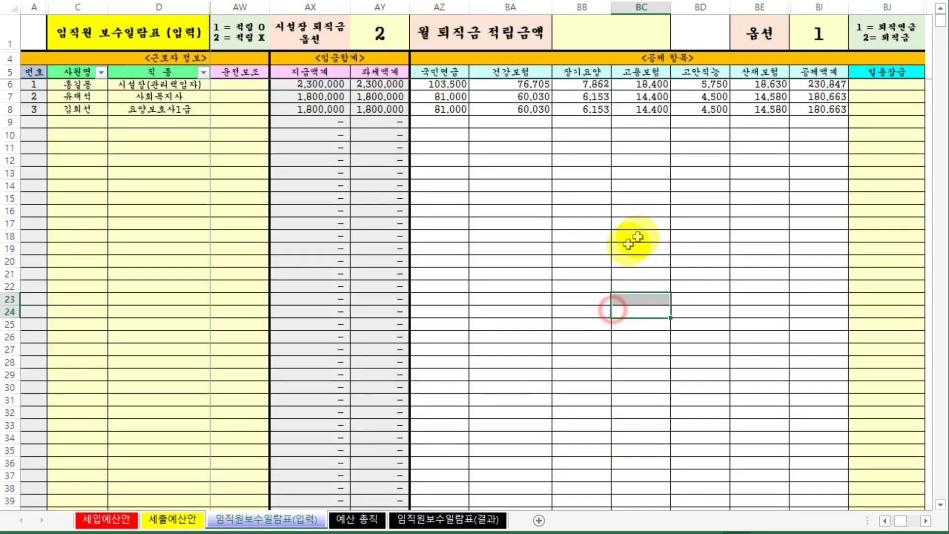
click(450, 87)
click(509, 85)
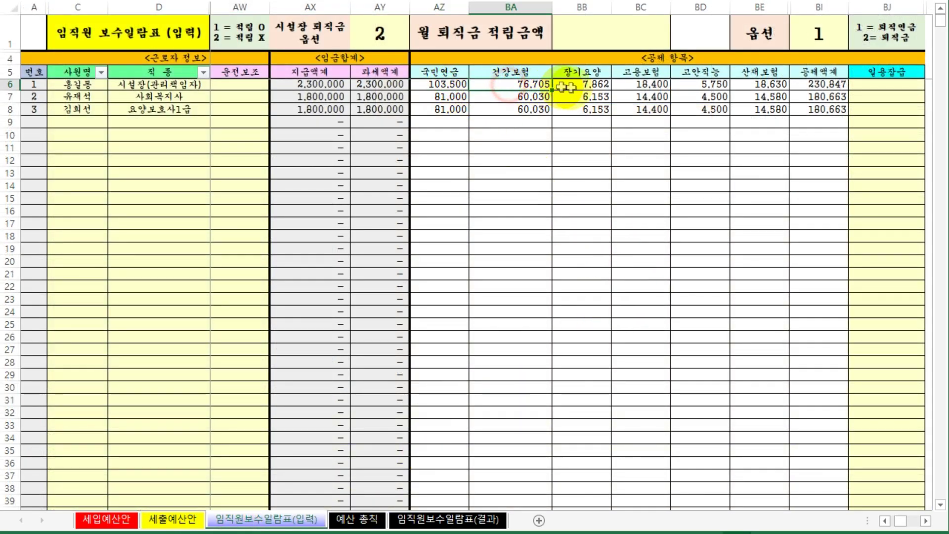
click(589, 88)
click(656, 86)
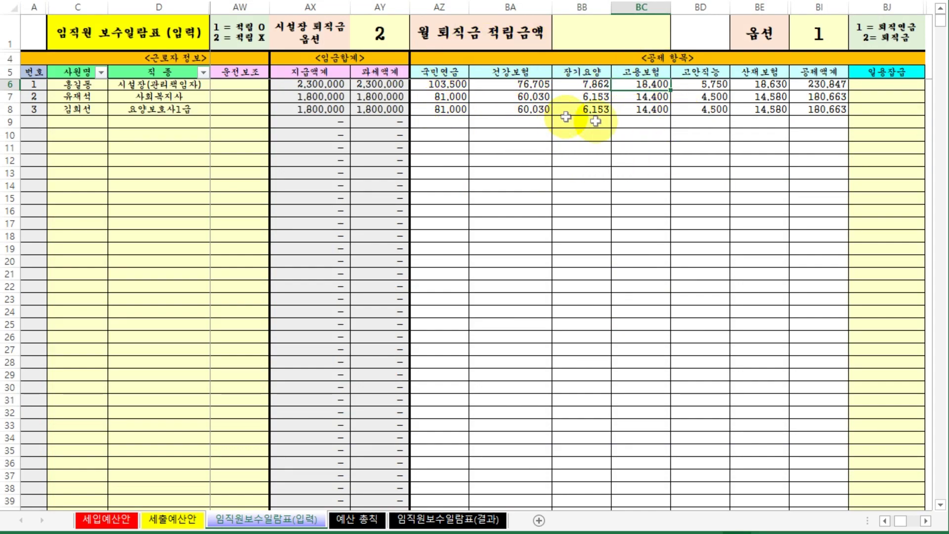
click(710, 87)
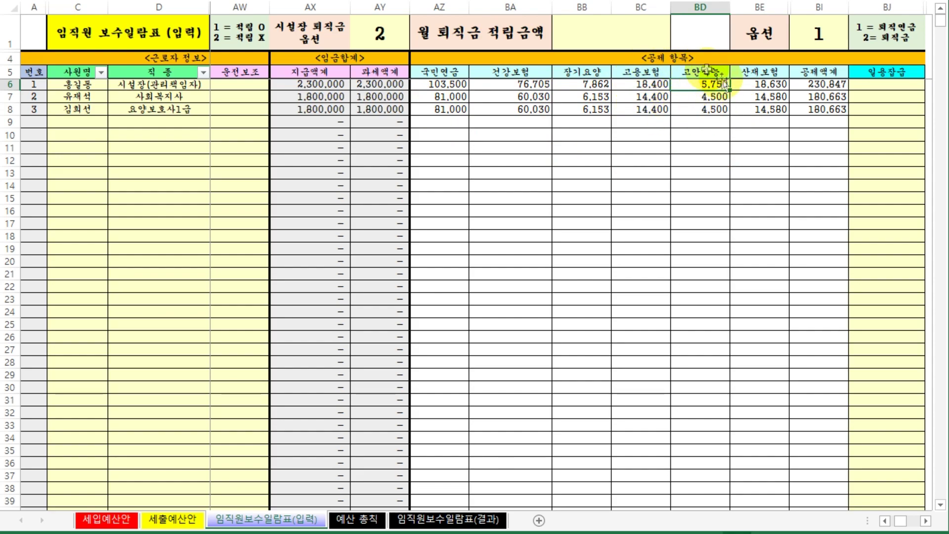
click(766, 85)
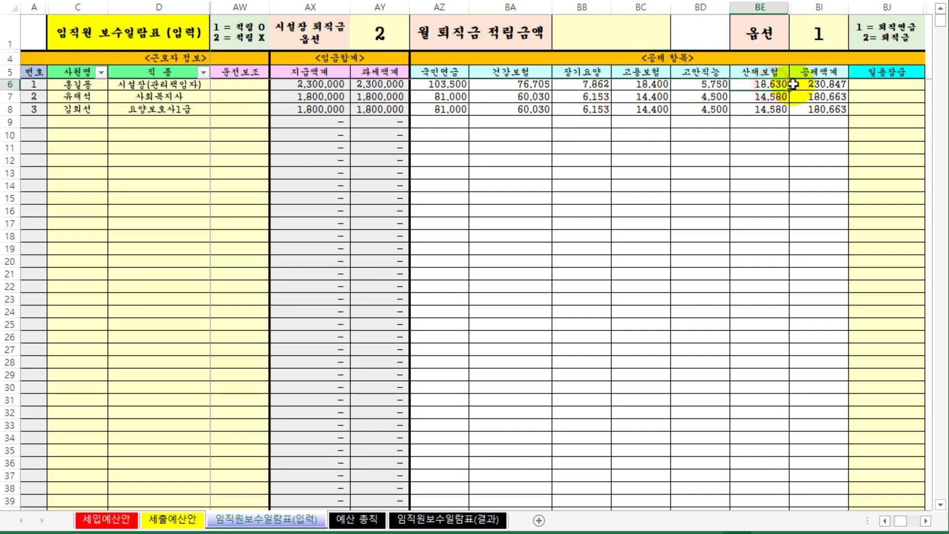
drag(435, 85, 623, 84)
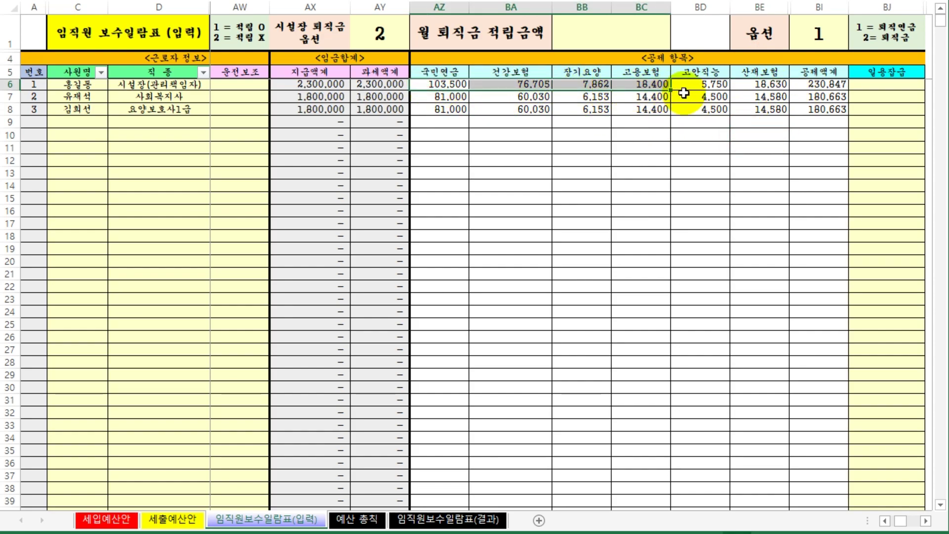
drag(697, 86, 756, 79)
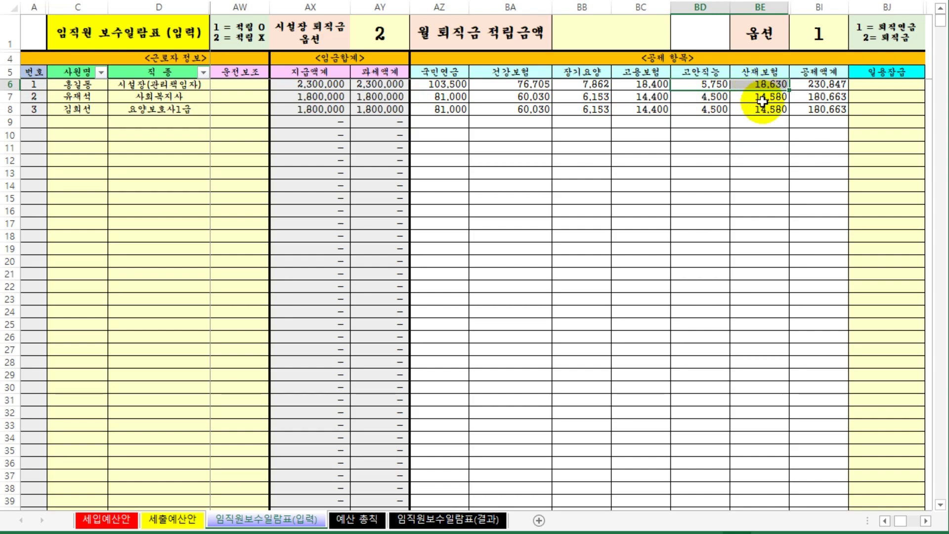
click(760, 148)
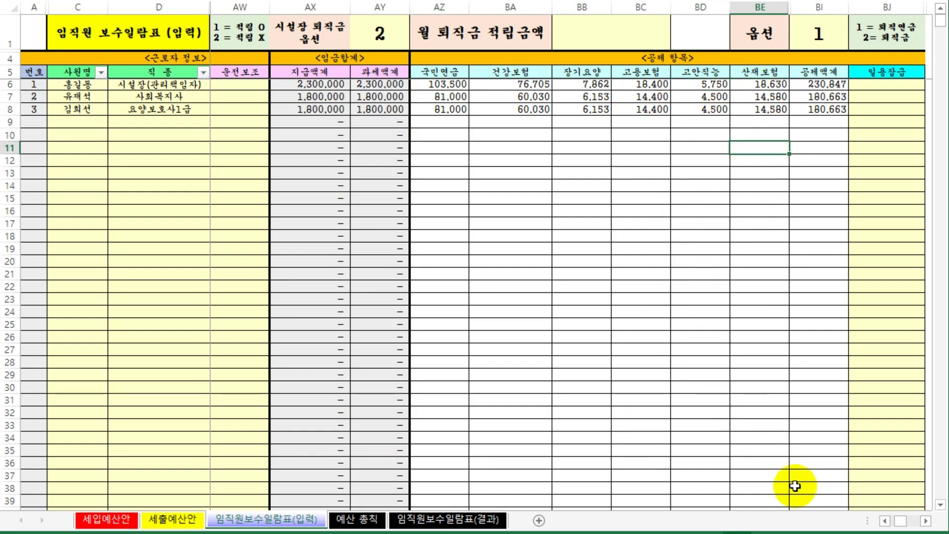
- Review the three employees' 기본급 and 수당 inputs against their 공제 항목 amounts in AZ6:BI8
click(885, 520)
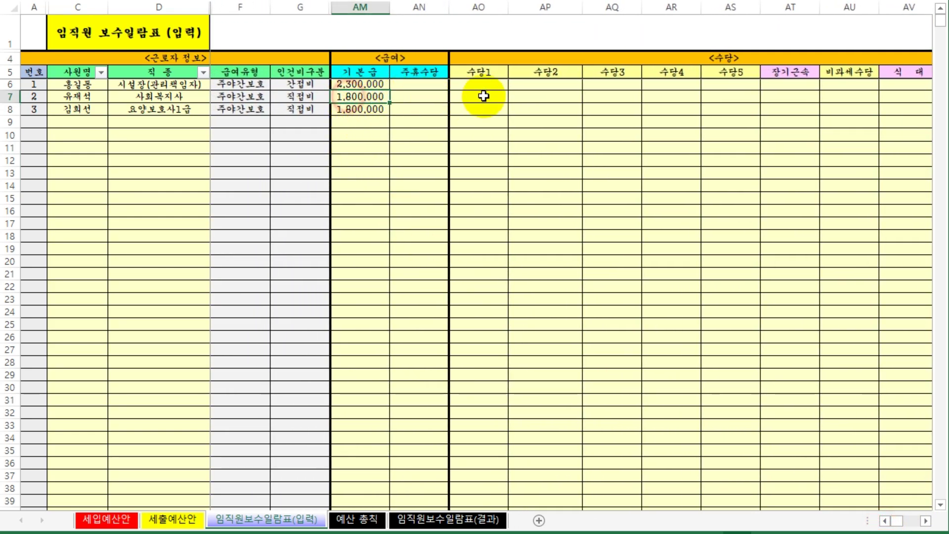
click(703, 109)
click(926, 521)
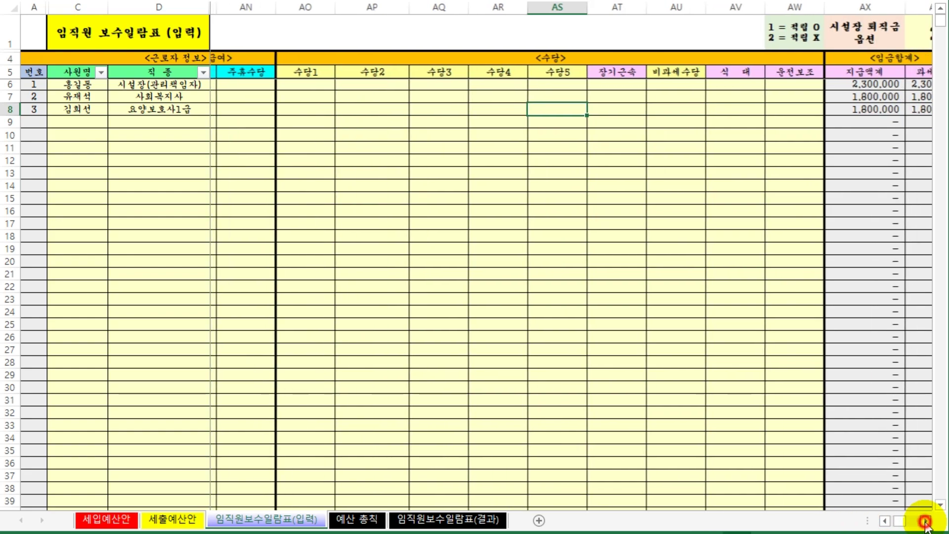
drag(396, 86, 688, 106)
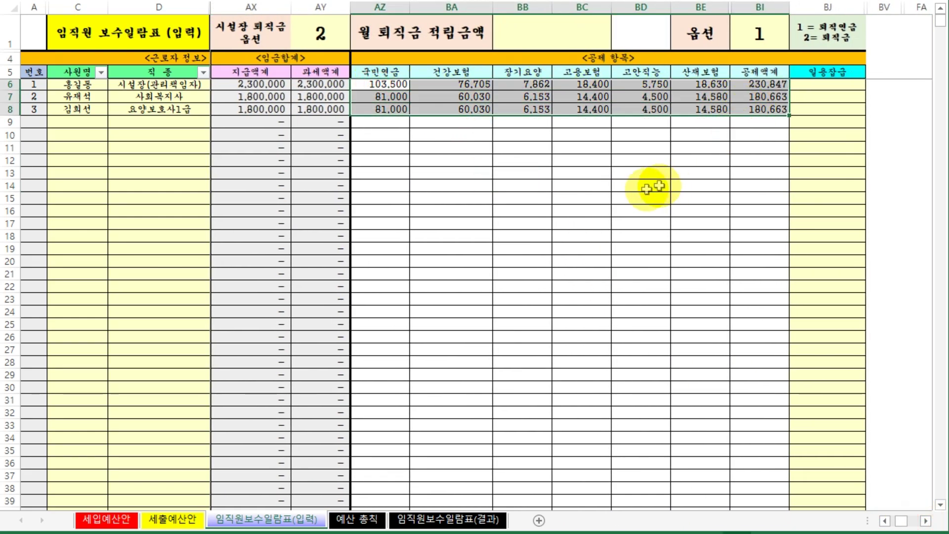
click(623, 197)
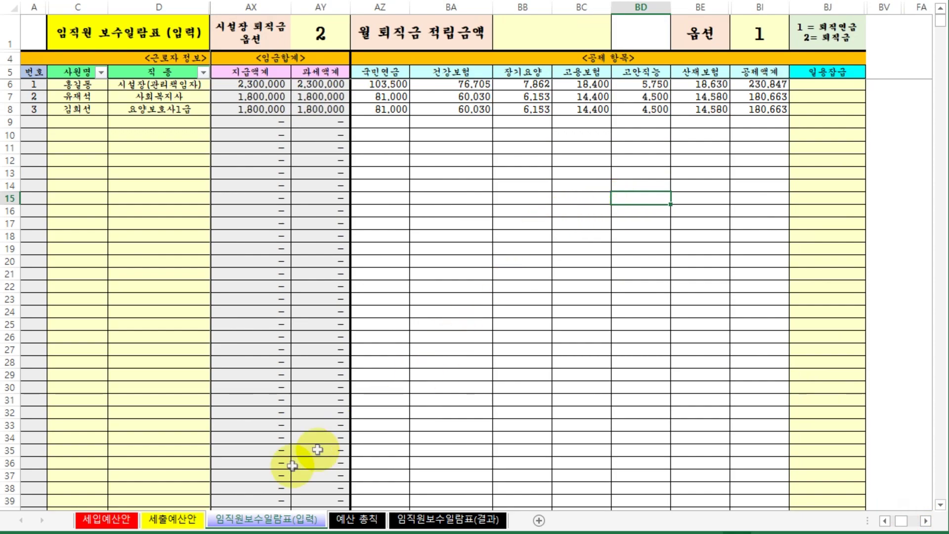
- Check the 급여(직접비), 급여(간접비) and 사회보험부담금 amounts on the 세출예산안 sheet
click(170, 519)
scroll(371, 297, up, 4)
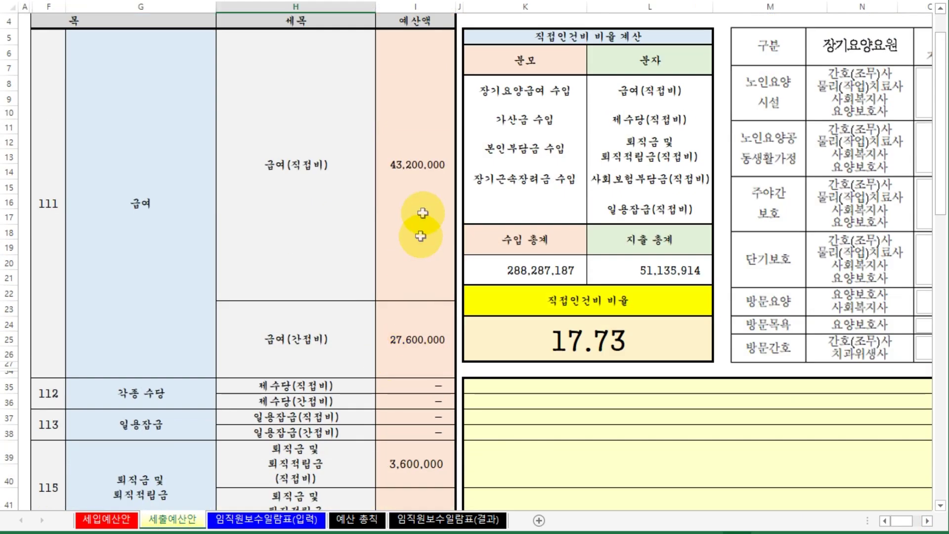
click(422, 205)
click(414, 331)
scroll(420, 355, down, 4)
click(420, 400)
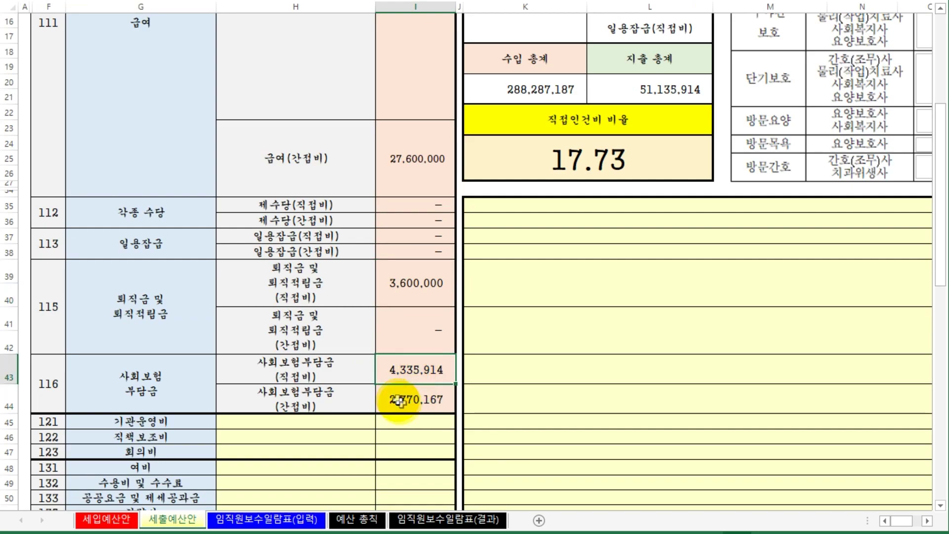
- Review the 세목 and 예산액 entries from 급여 through 사회보험부담금 on the 세출예산안 sheet, and return to the 임직원보수일람표(입력) sheet
click(245, 520)
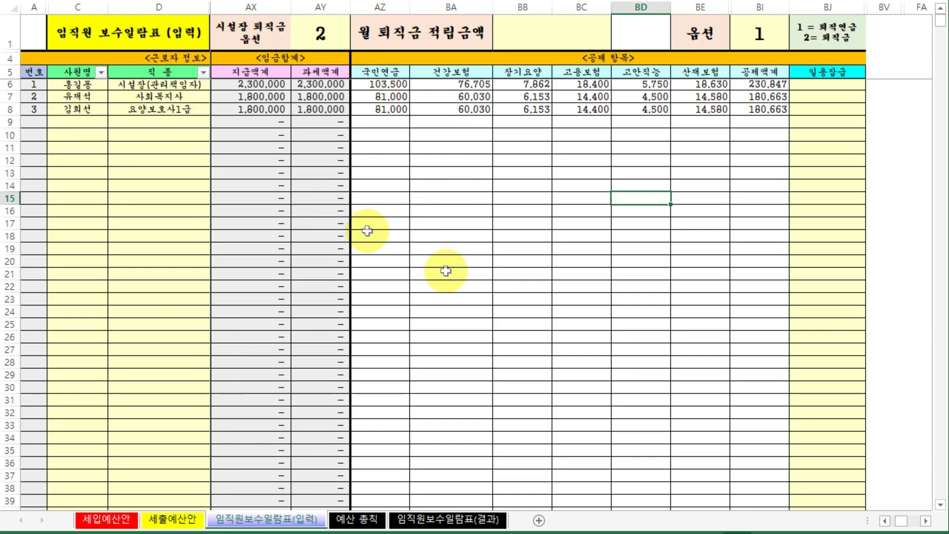
click(169, 518)
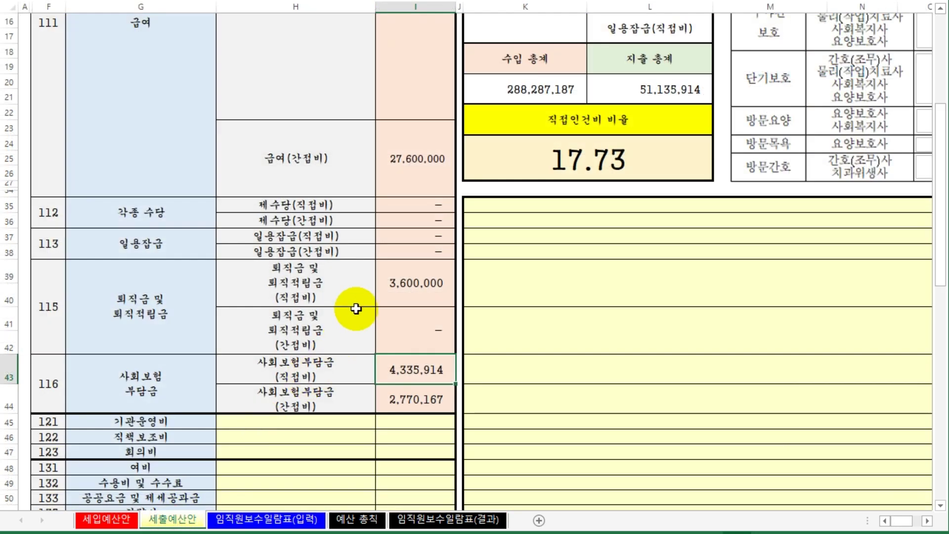
scroll(321, 292, up, 4)
drag(252, 130, 420, 428)
click(268, 519)
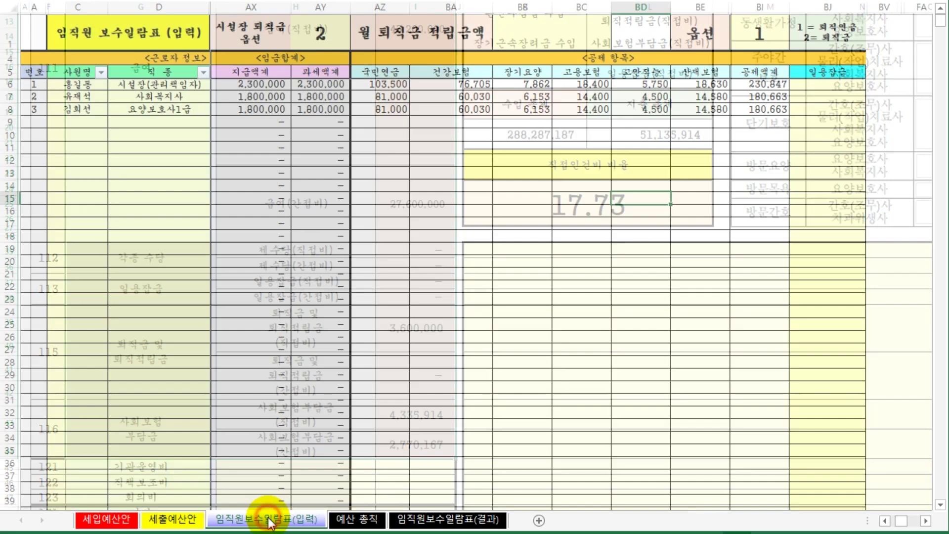
- Choose 2 (적립 X) for the 시설장 퇴직금 옵션 in cell AY1
click(418, 346)
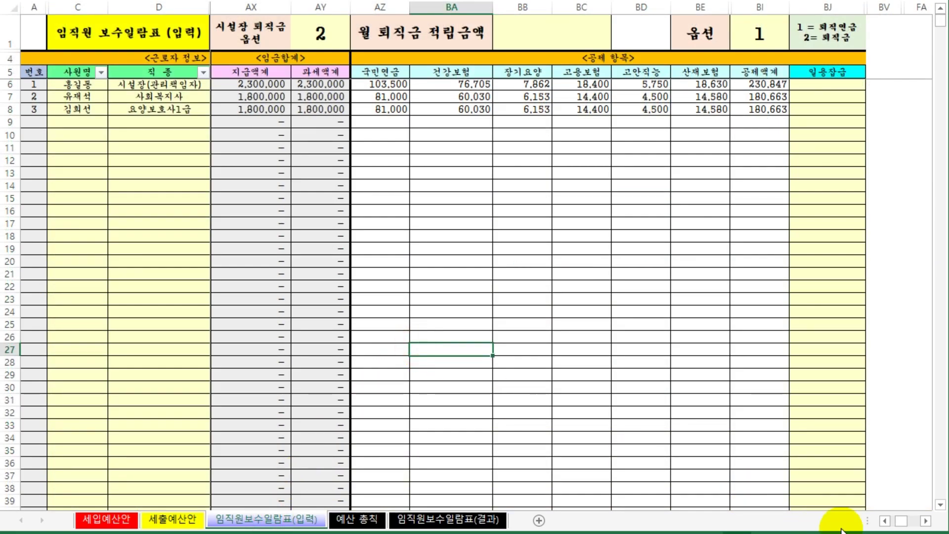
click(884, 521)
click(884, 520)
click(884, 520)
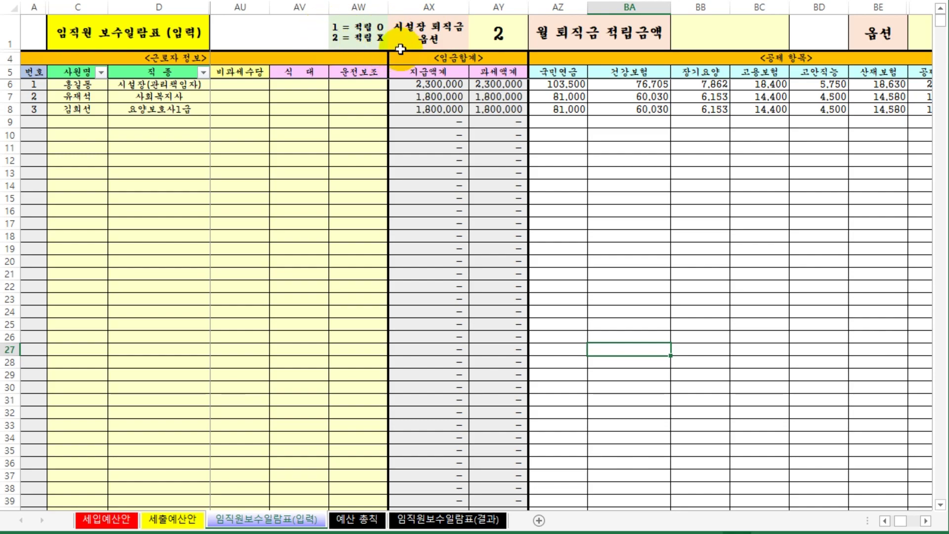
click(884, 520)
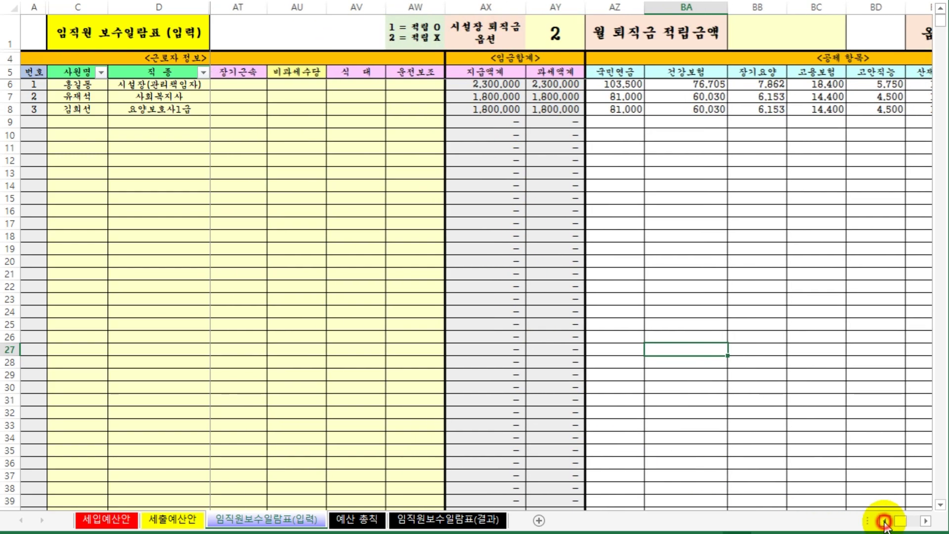
click(885, 521)
click(884, 521)
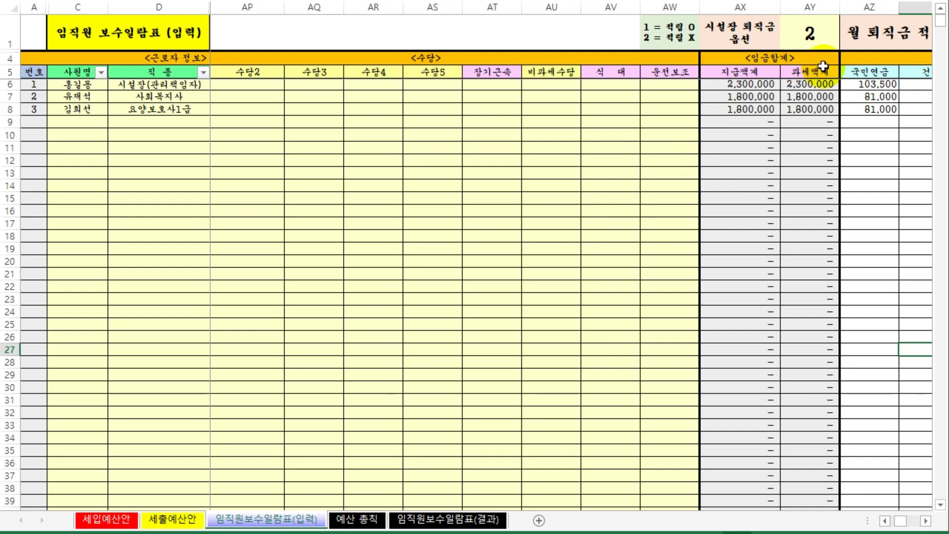
click(809, 44)
click(846, 45)
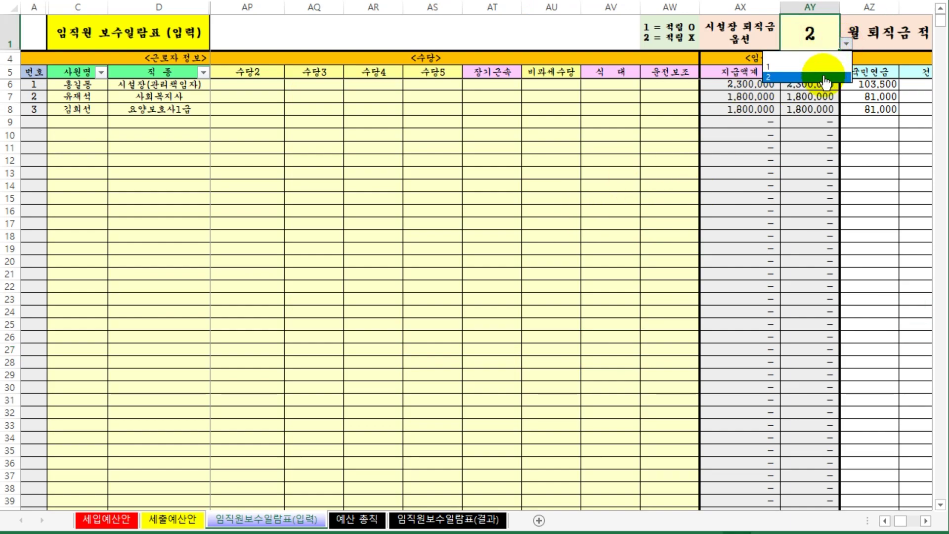
click(822, 75)
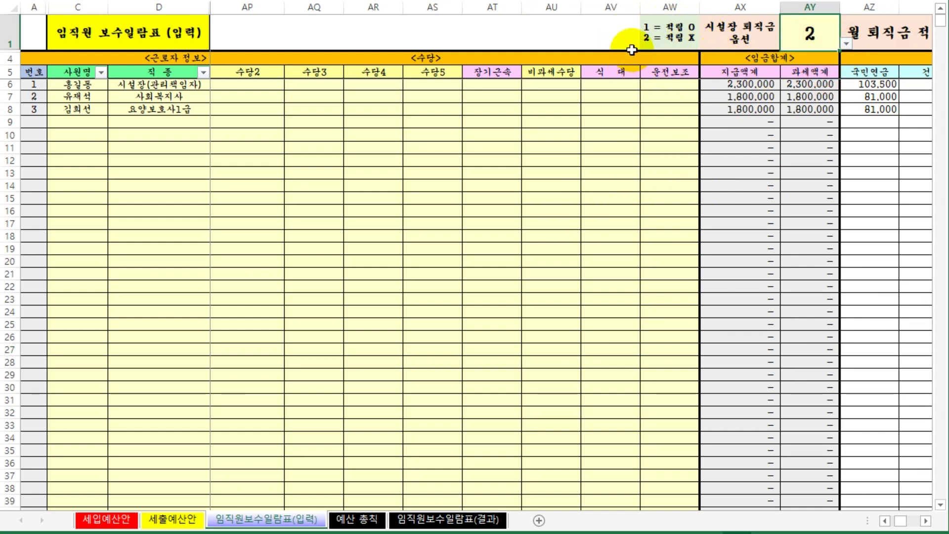
- Set the 시설장 퇴직금 옵션 in cell AY1 to 1 (적립 O)
click(926, 520)
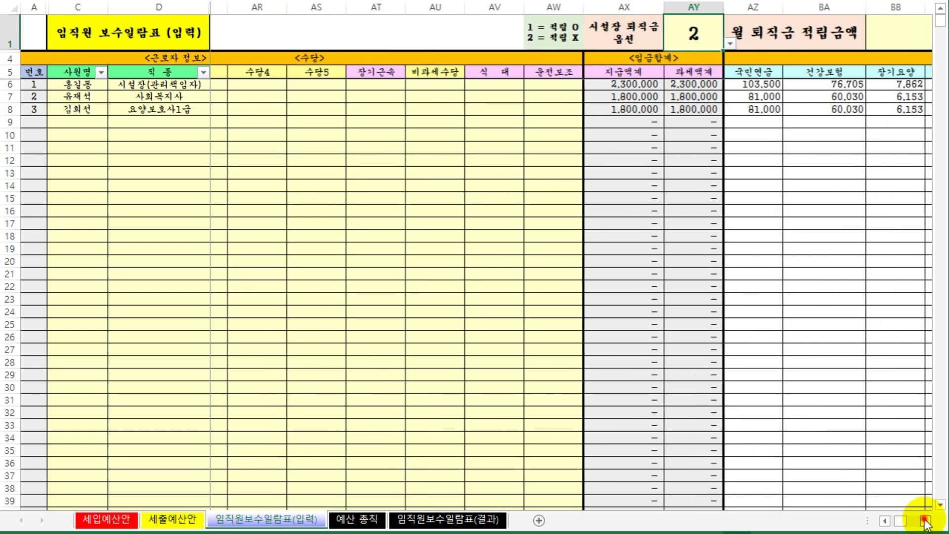
click(700, 317)
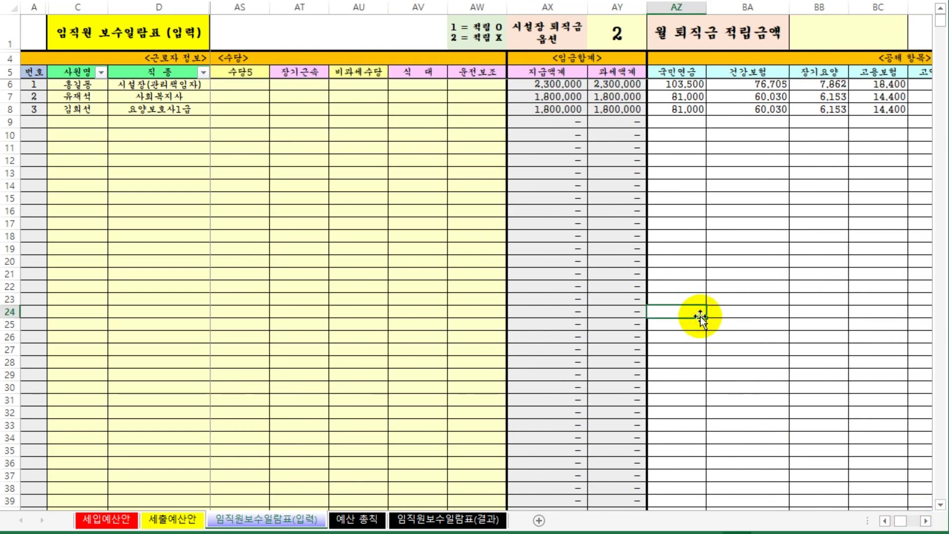
click(618, 36)
click(653, 43)
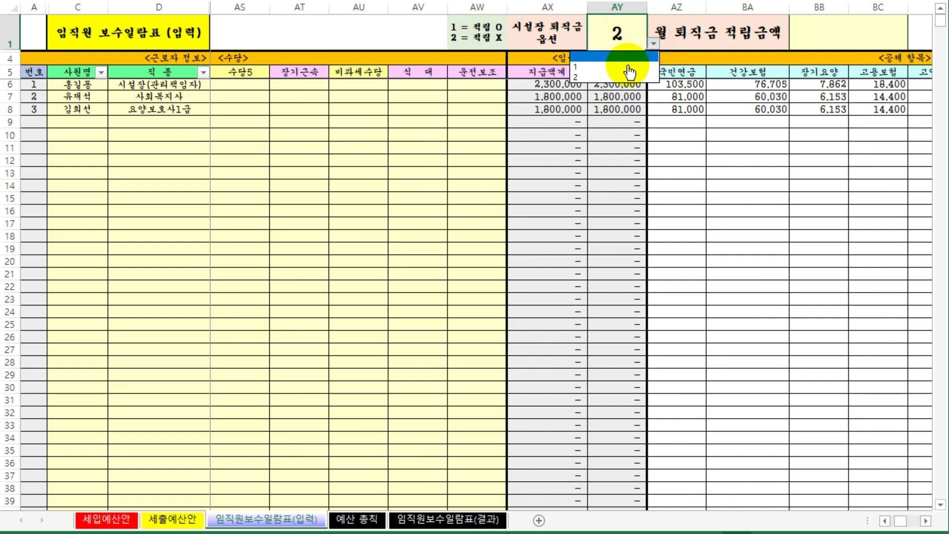
click(627, 67)
click(676, 171)
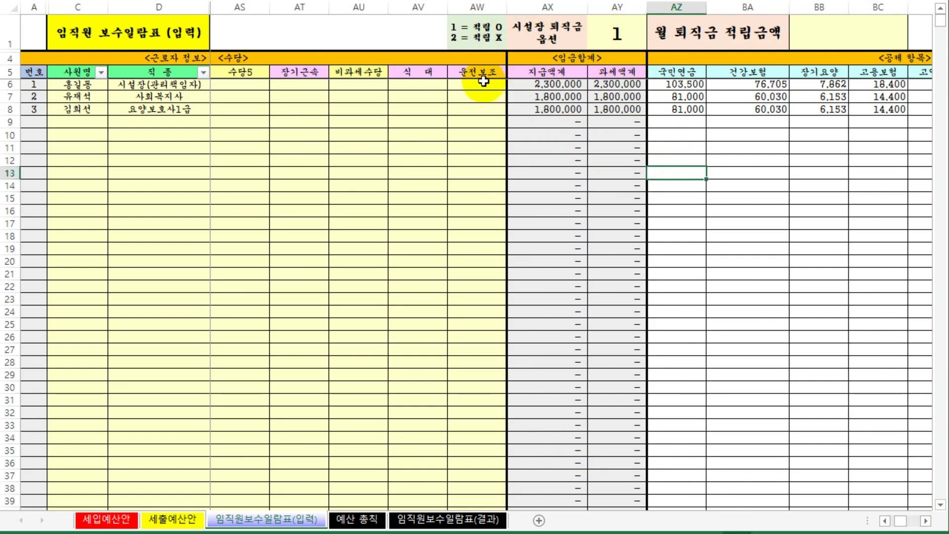
click(733, 164)
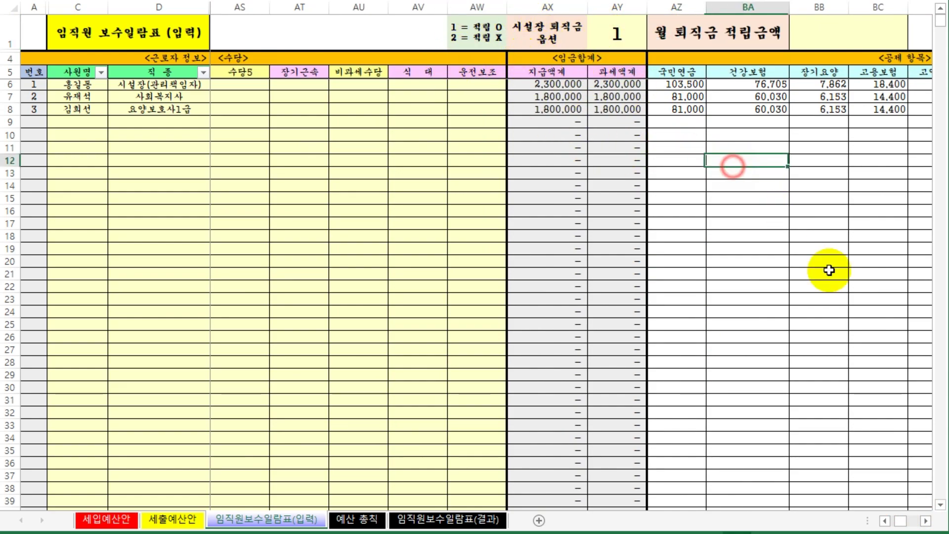
- Set the 옵션 for retirement pay in cell BI1 to 2 (퇴직금)
click(922, 521)
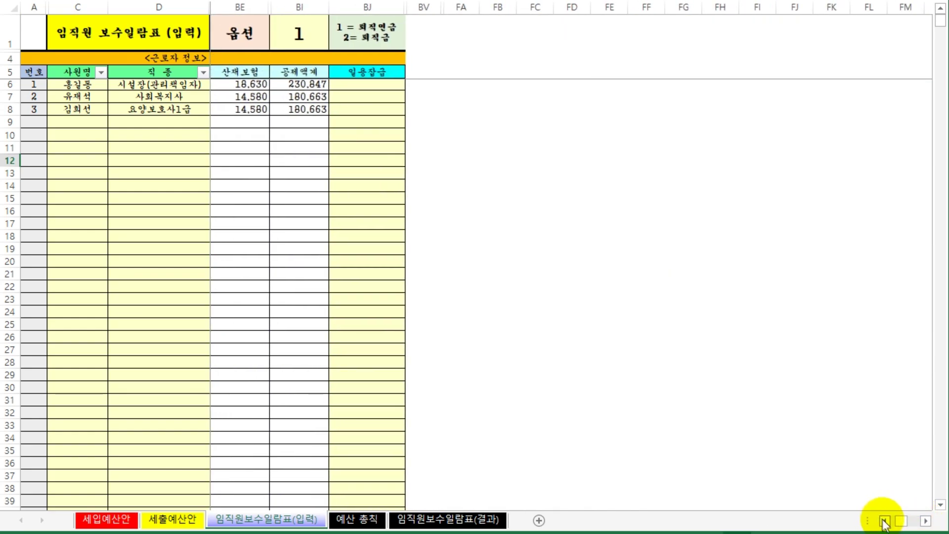
click(885, 521)
click(885, 521)
click(884, 521)
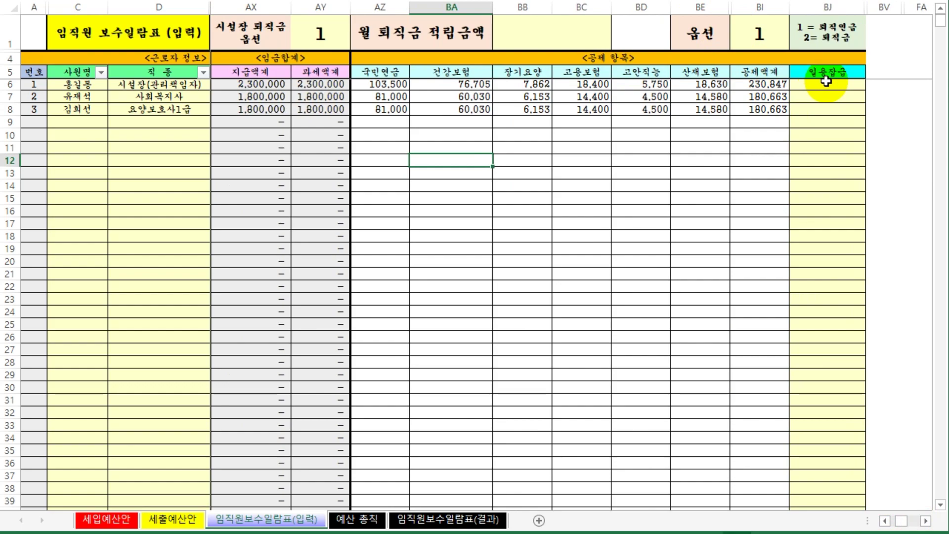
click(754, 33)
click(797, 43)
click(778, 66)
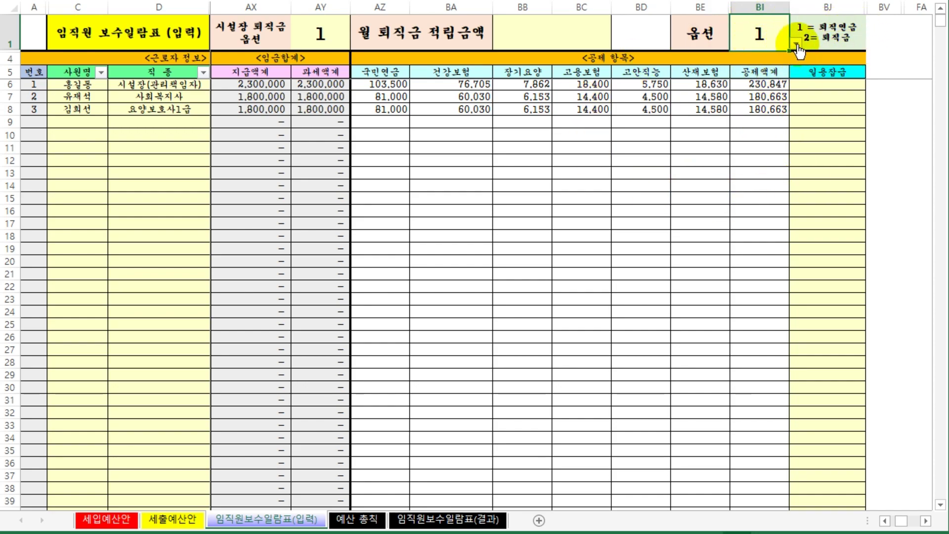
click(764, 78)
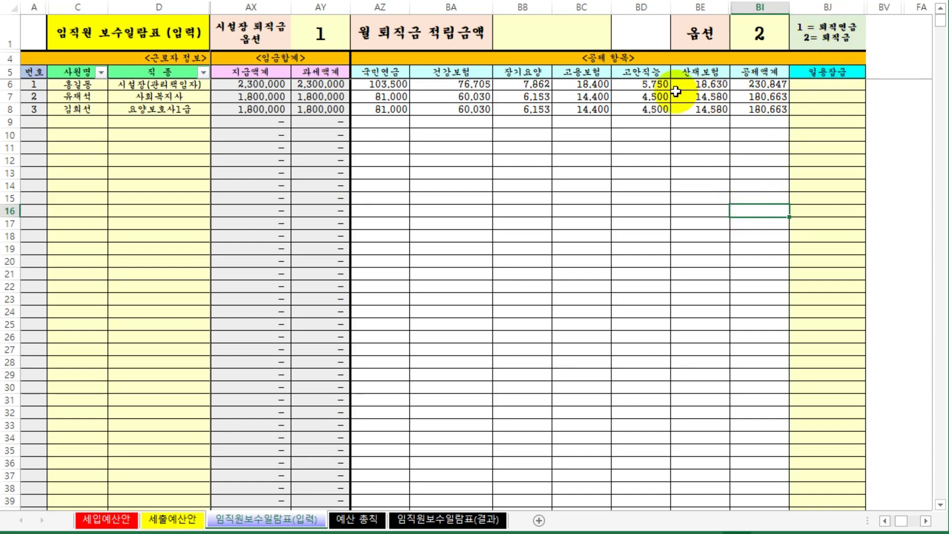
- Enter 3,000,000 as the 월 퇴직금 적립금액 in the merged cell BB1
click(545, 30)
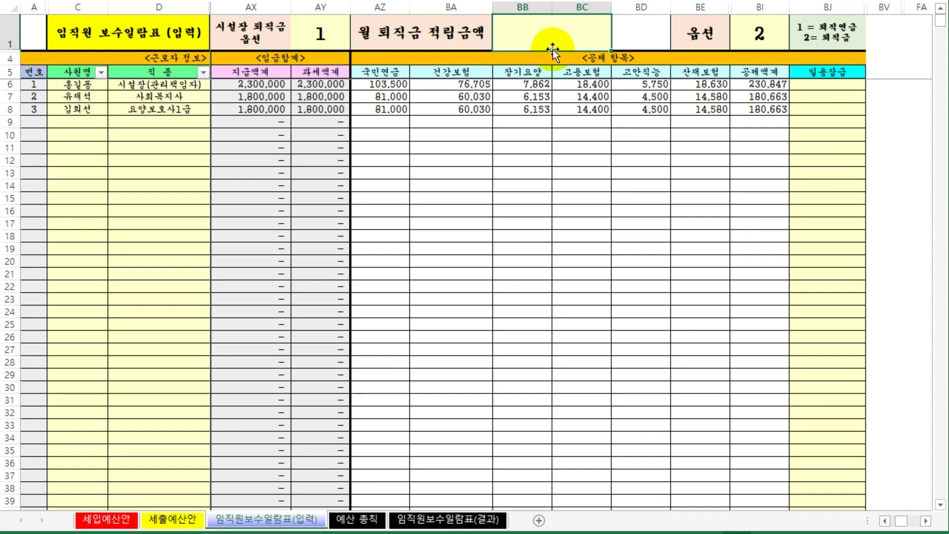
text(3,0)
text(00,000)
key(Return)
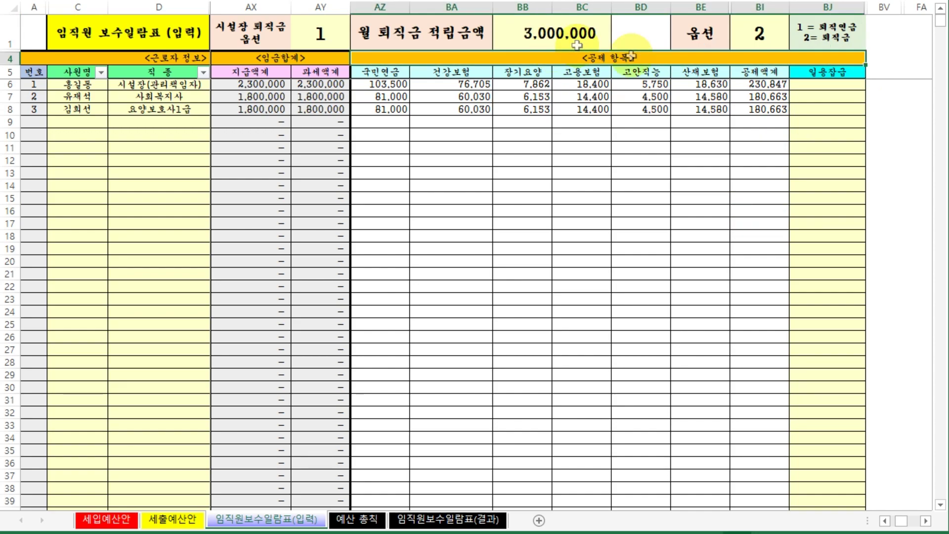
- Clear the 월 퇴직금 적립금액 cell and set the retirement 옵션 in BI1 back to 1 (퇴직연금)
click(566, 38)
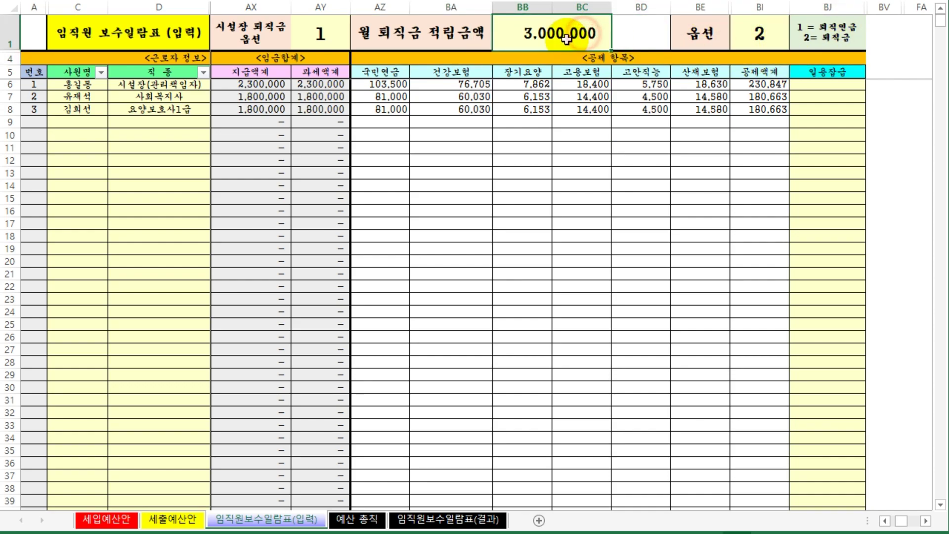
key(Delete)
click(790, 35)
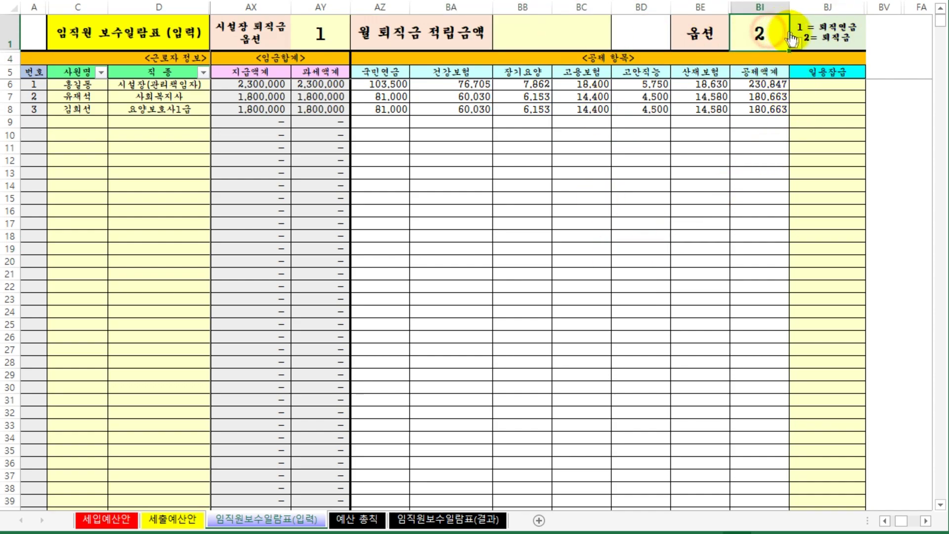
click(795, 46)
click(771, 63)
click(760, 186)
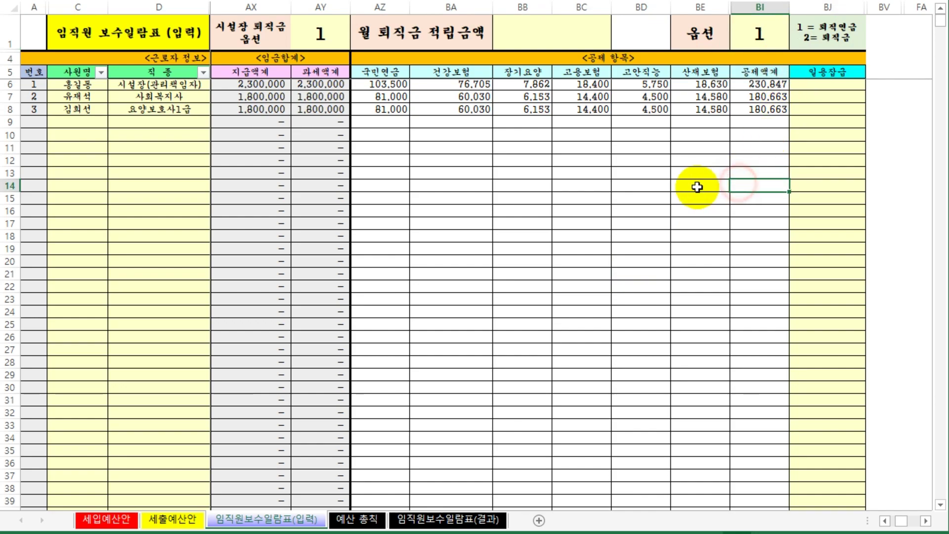
click(678, 250)
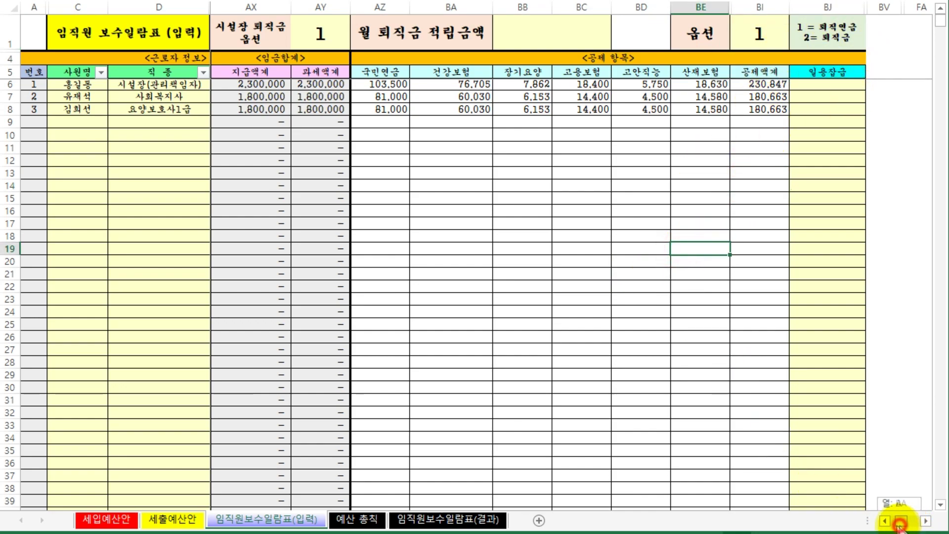
- Review the three employee rows and check the 예산액 amounts from 급여 through 사회보험부담금 on the 세출예산안 sheet
drag(868, 530, 858, 519)
click(250, 149)
click(148, 172)
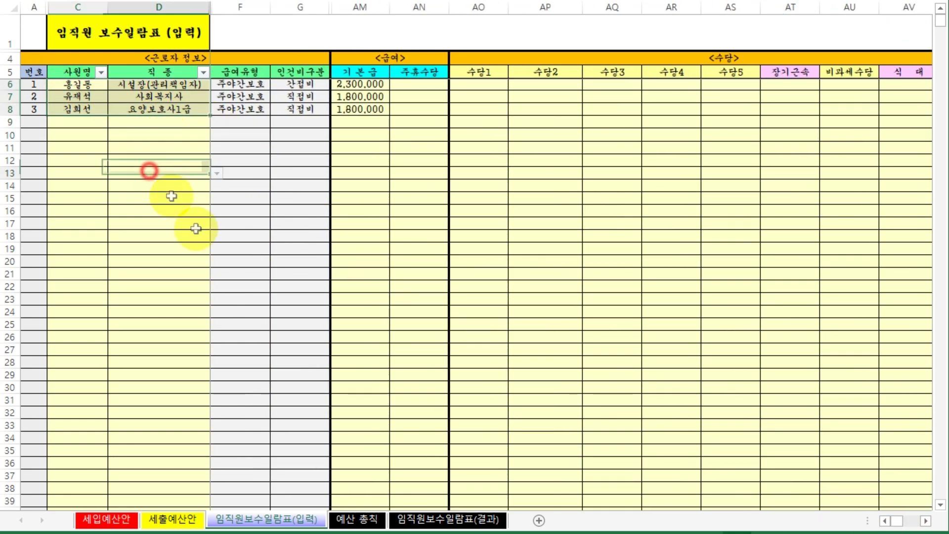
click(174, 522)
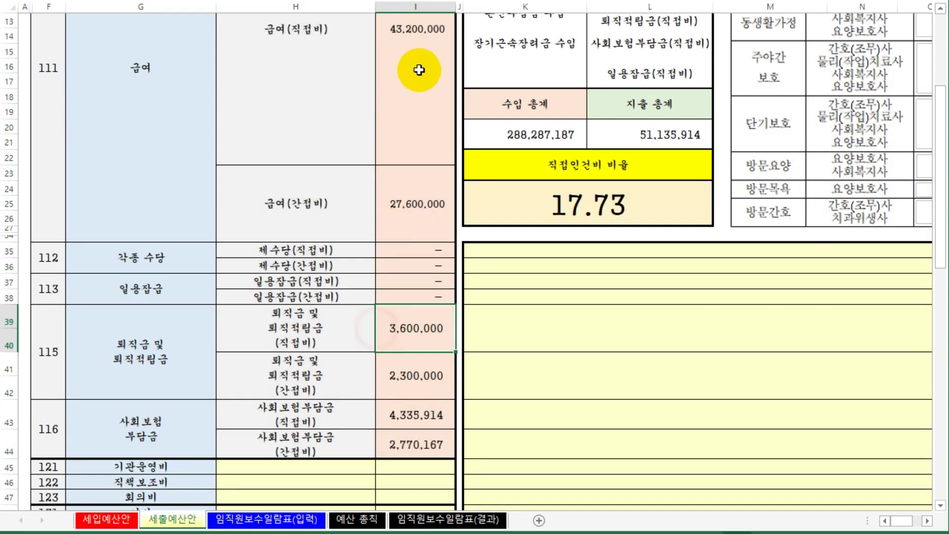
drag(400, 435, 415, 288)
drag(439, 172, 440, 49)
scroll(430, 143, up, 1)
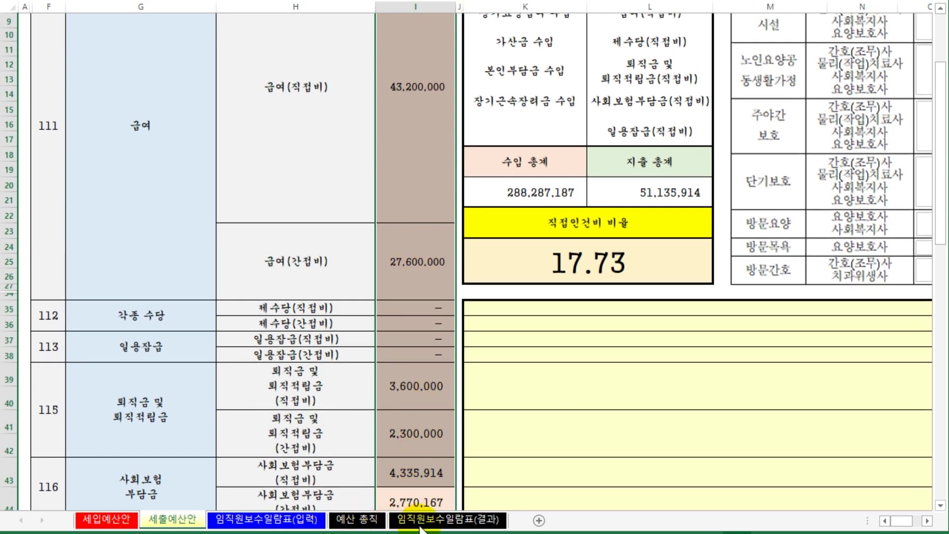
- Examine the three employees' generated entries in rows 10 to 12 of the 임직원보수일람표(결과) sheet
click(472, 524)
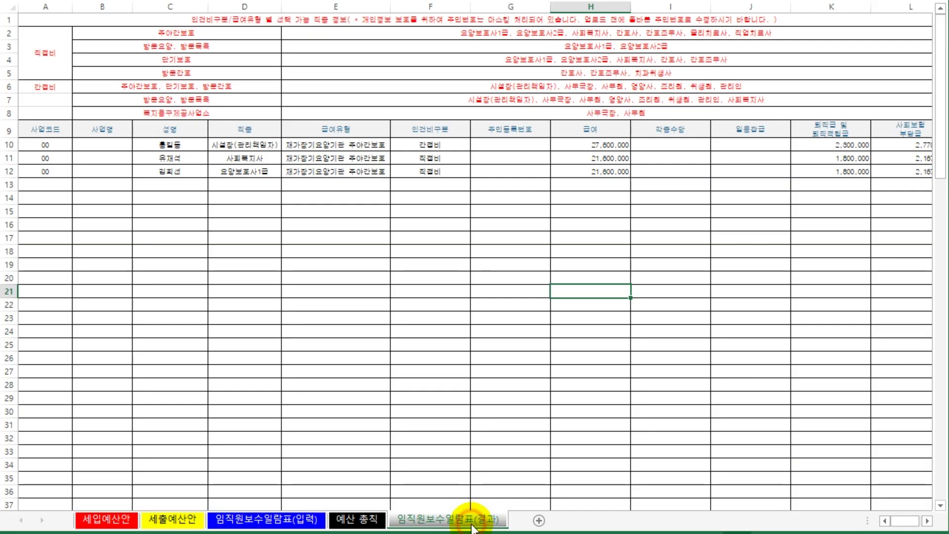
click(492, 359)
drag(102, 141, 847, 171)
drag(590, 359, 591, 371)
- Compare the 기본급 inputs in AM6:AM8 of the 입력 sheet with the 급여 amounts in H10:H12 of the 결과 sheet
click(252, 523)
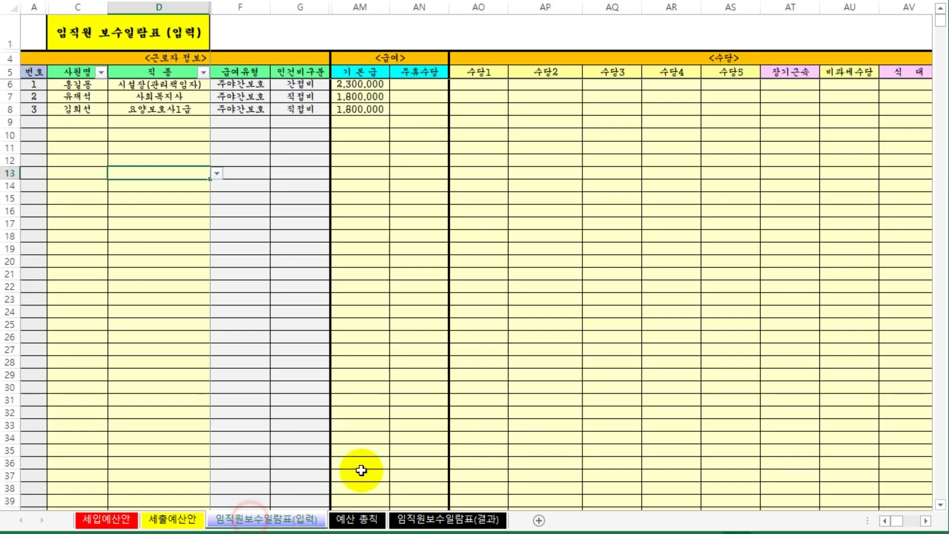
drag(420, 324, 420, 299)
drag(357, 85, 381, 111)
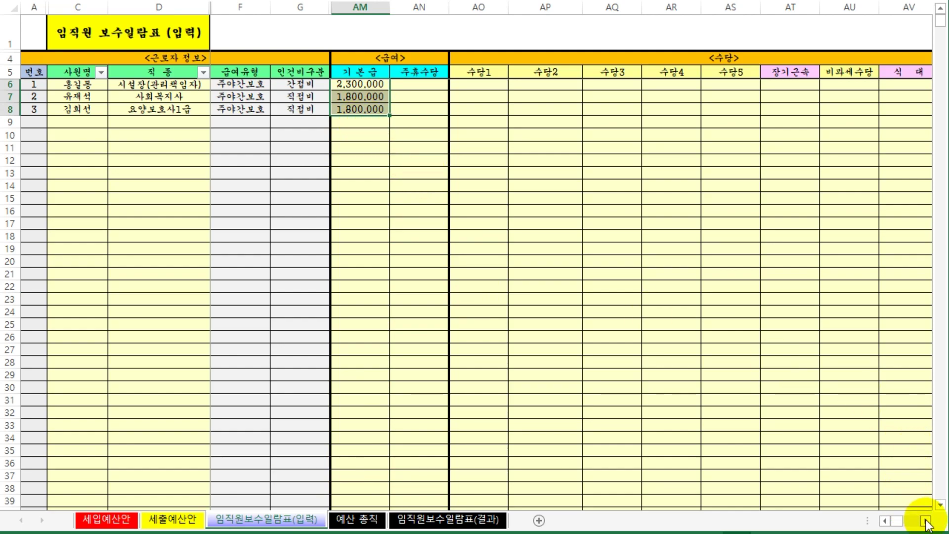
click(423, 229)
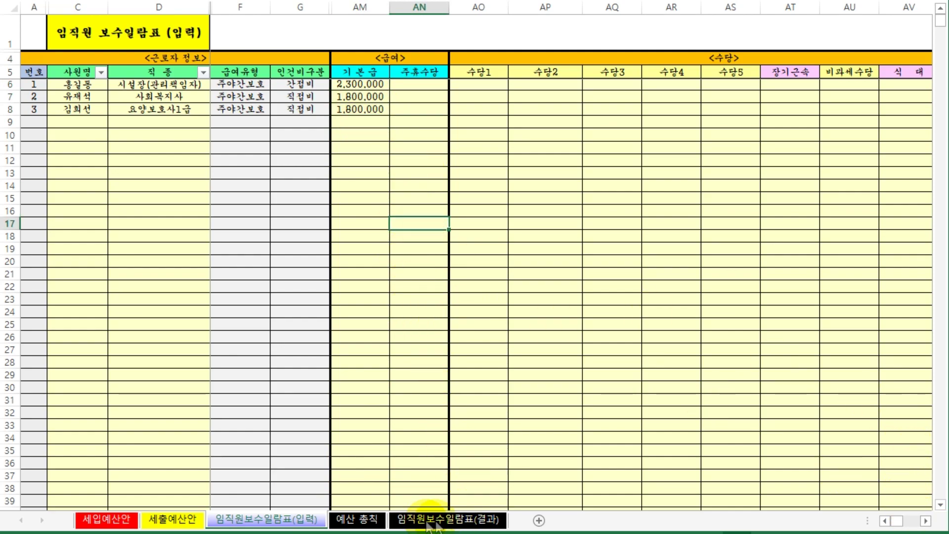
click(464, 519)
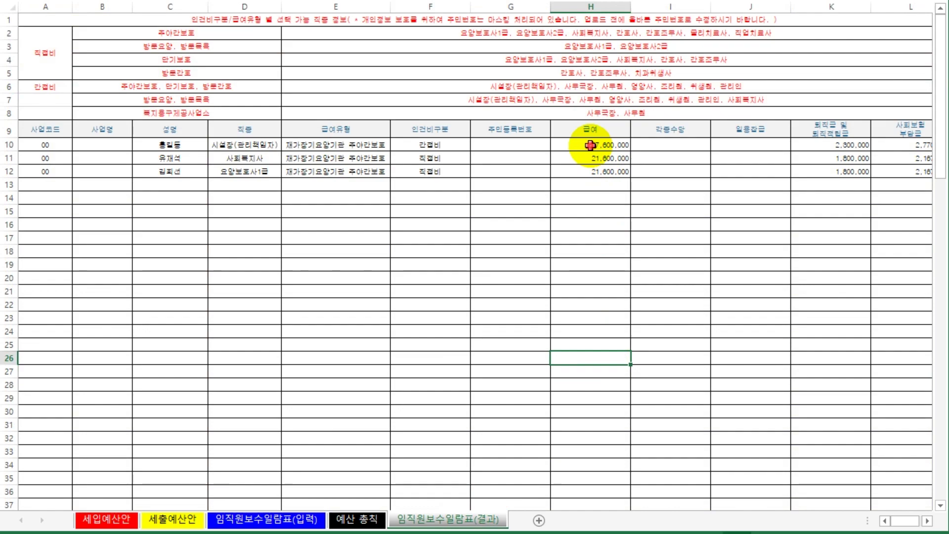
drag(599, 144, 590, 171)
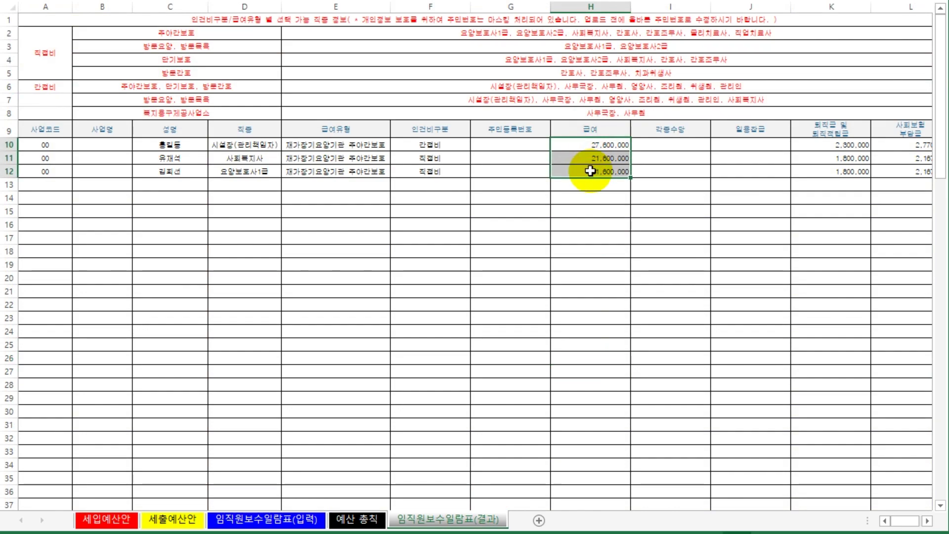
- Compare the 지급액계 amounts on the 입력 sheet with the 급여 and 퇴직금 및 퇴직적립금 amounts on the 결과 sheet
click(572, 281)
click(277, 519)
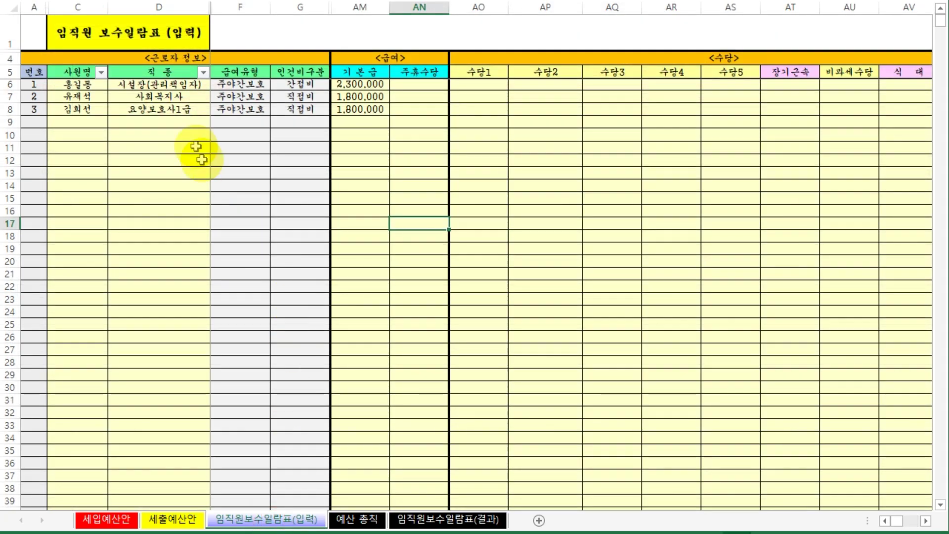
click(921, 520)
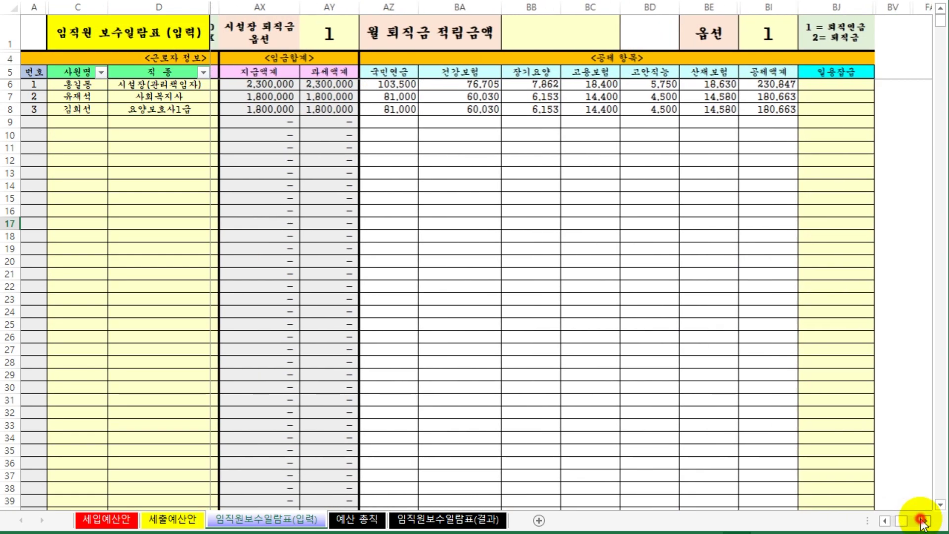
click(886, 520)
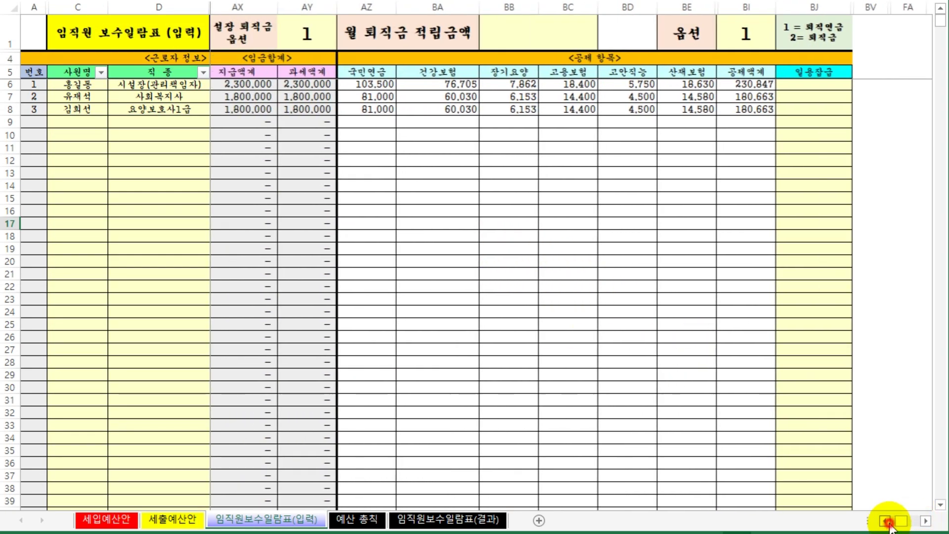
click(316, 85)
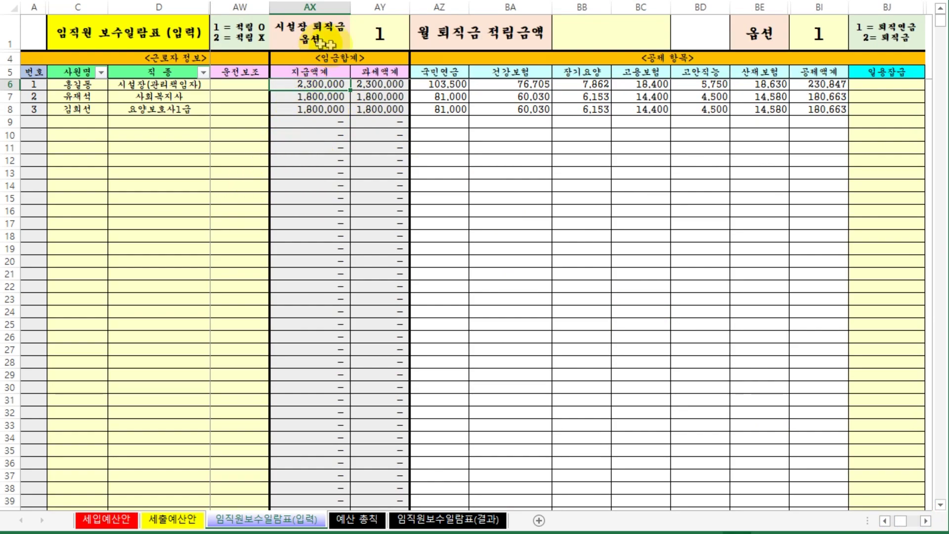
click(440, 525)
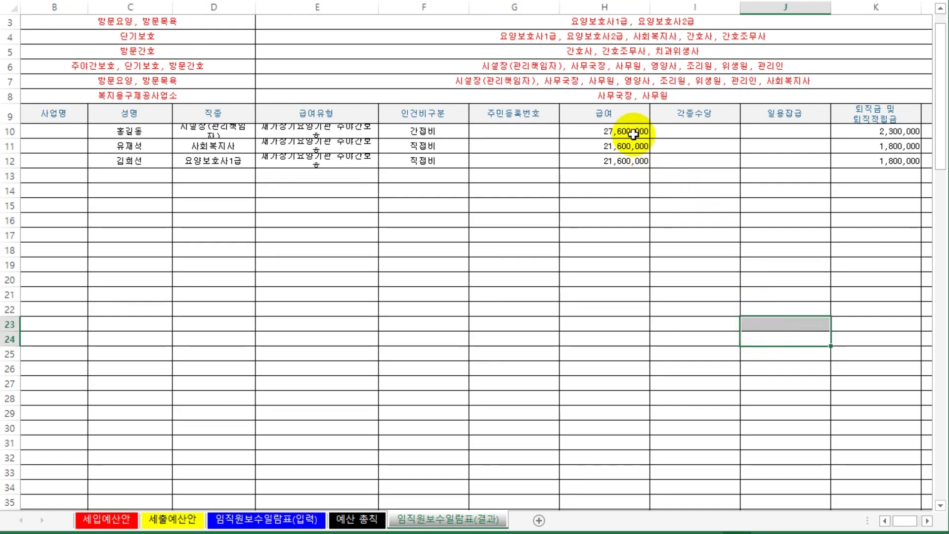
click(613, 134)
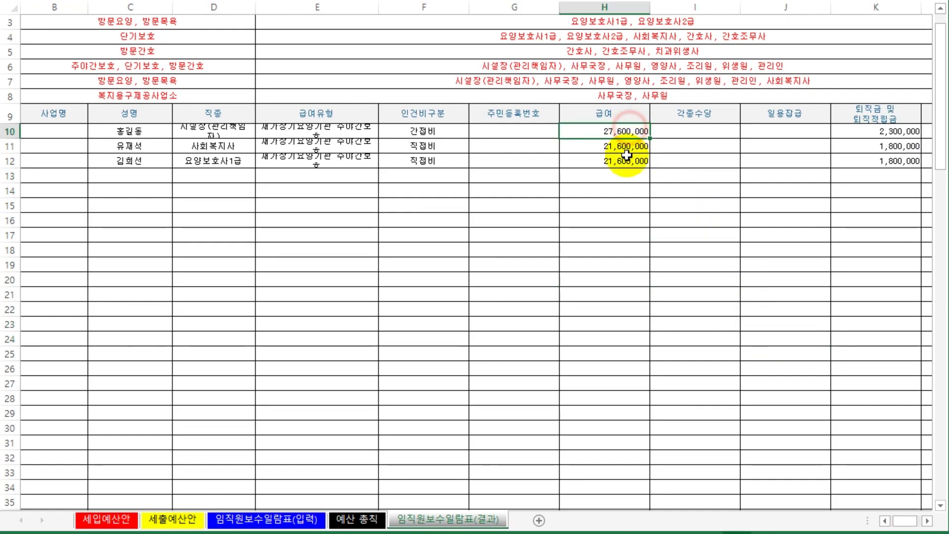
click(926, 520)
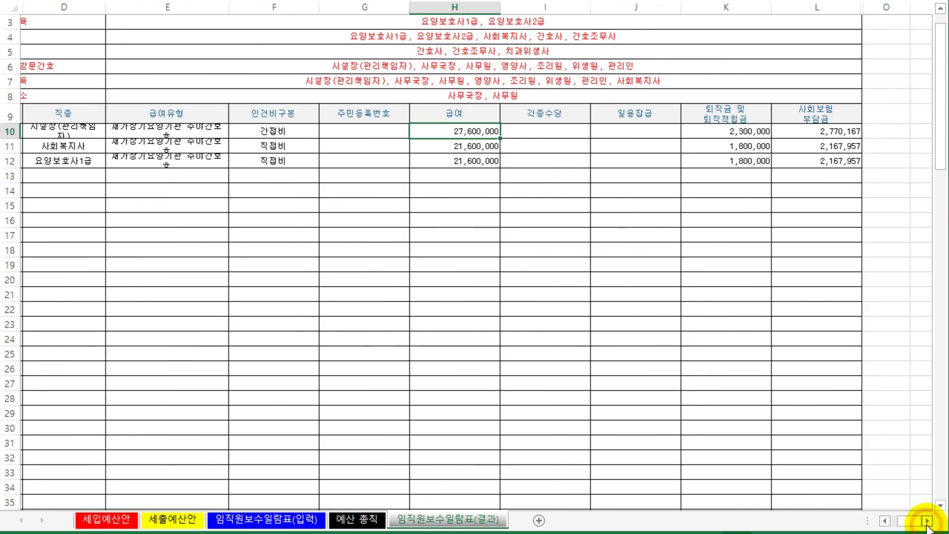
- Check the 시설장 퇴직금 옵션 in AY1 against the facility head's 퇴직금 및 퇴직적립금 in K10 of the 결과 sheet
click(267, 520)
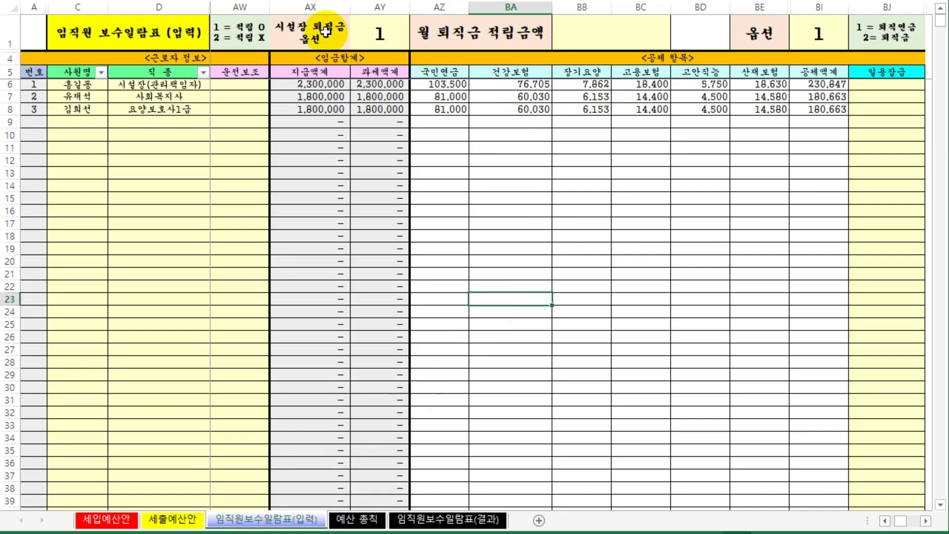
click(885, 521)
click(884, 520)
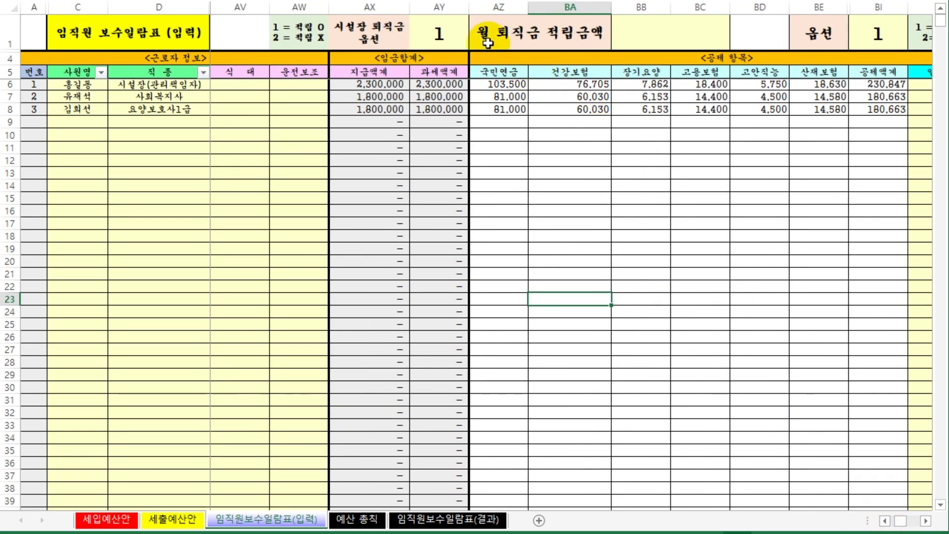
click(433, 28)
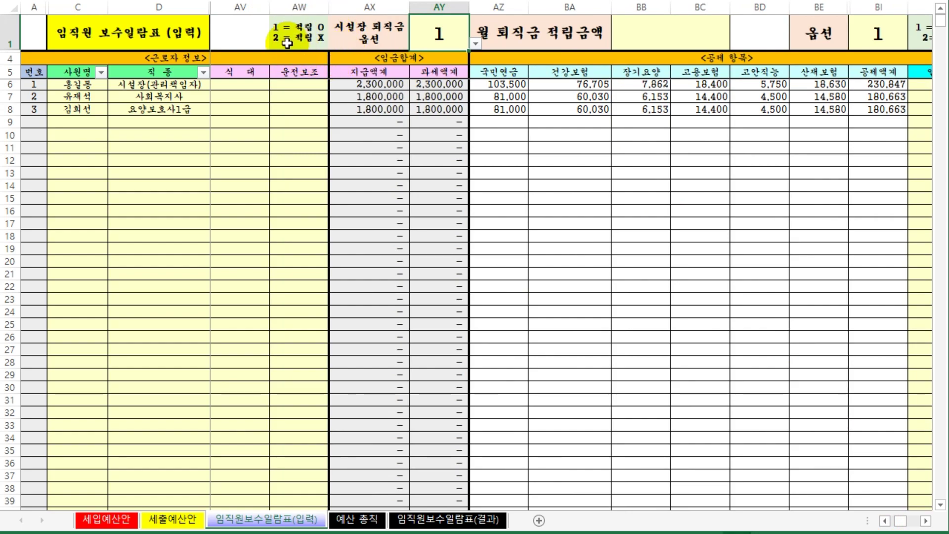
click(447, 519)
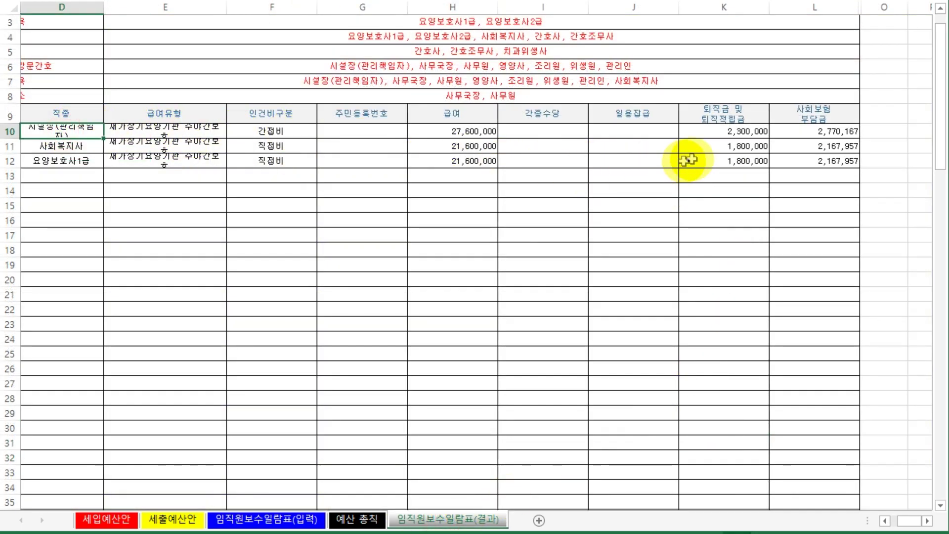
click(707, 132)
- Set the 시설장 퇴직금 옵션 in AY1 to 2 (적립 X) and check cell K10 of the 결과 sheet
click(297, 518)
click(474, 44)
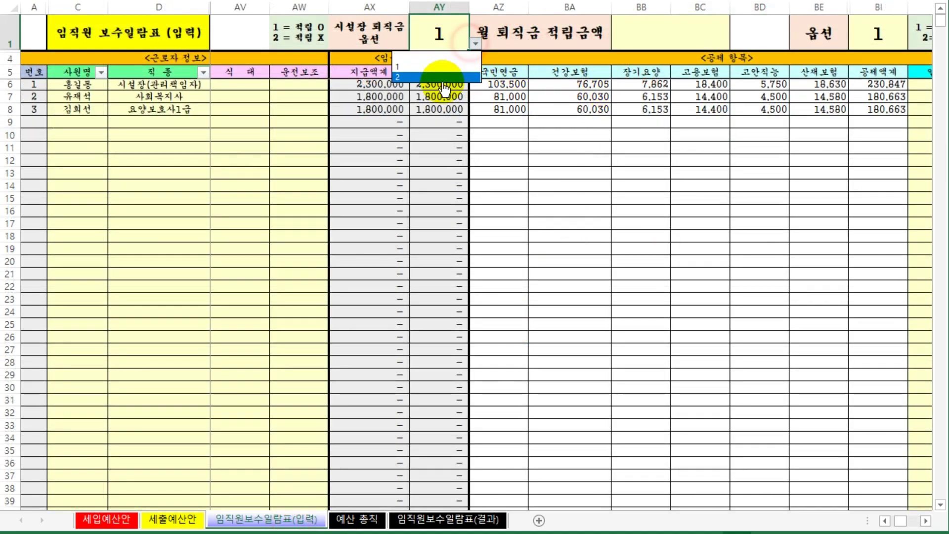
click(437, 76)
click(445, 519)
drag(746, 314, 725, 295)
click(729, 134)
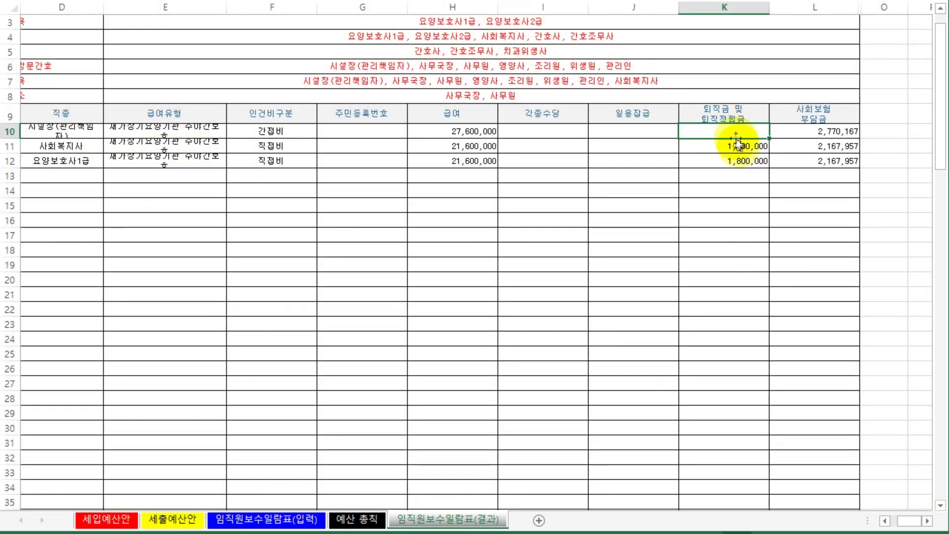
click(887, 521)
click(888, 521)
click(887, 521)
click(613, 399)
- Review 세입 총액 and 세출 총액 on the 예산 총칙 sheet together with the 세입예산안 and 세출예산안 sheets behind them
click(257, 518)
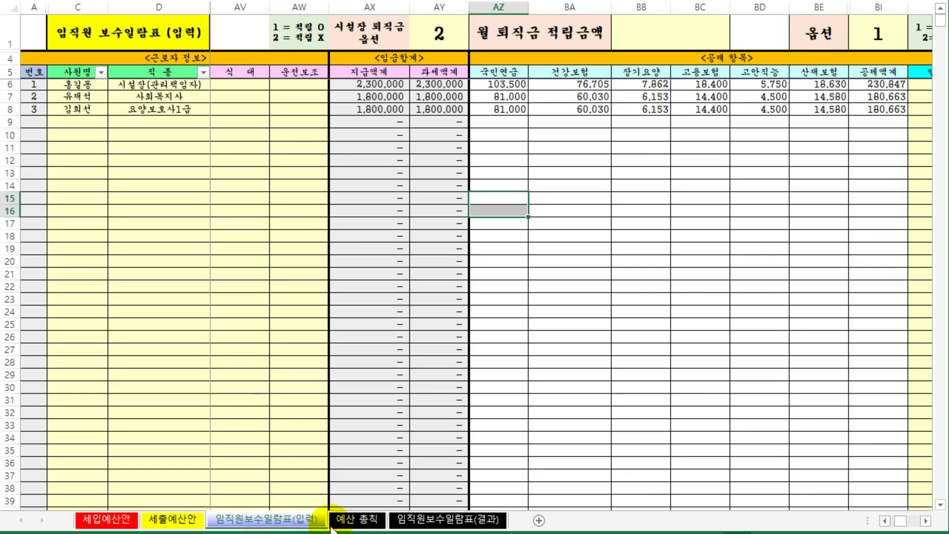
click(349, 519)
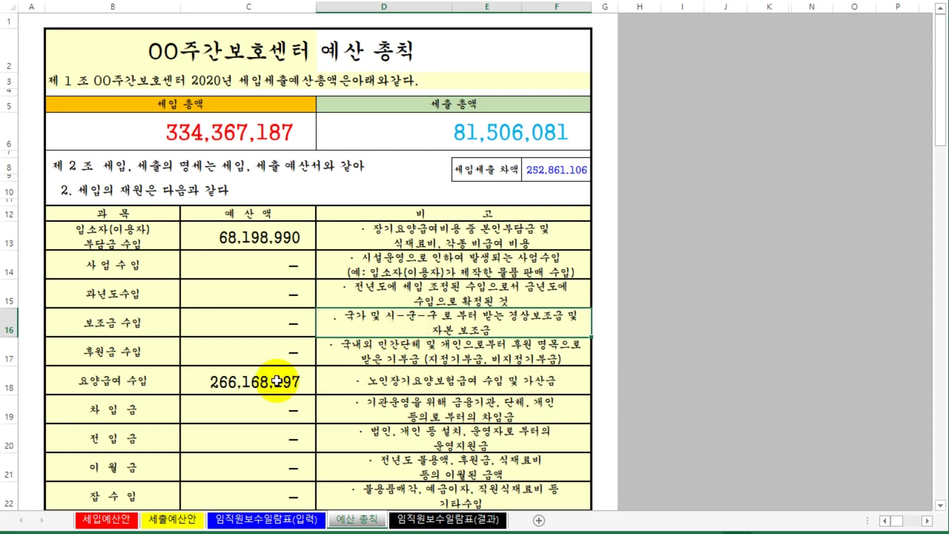
click(107, 525)
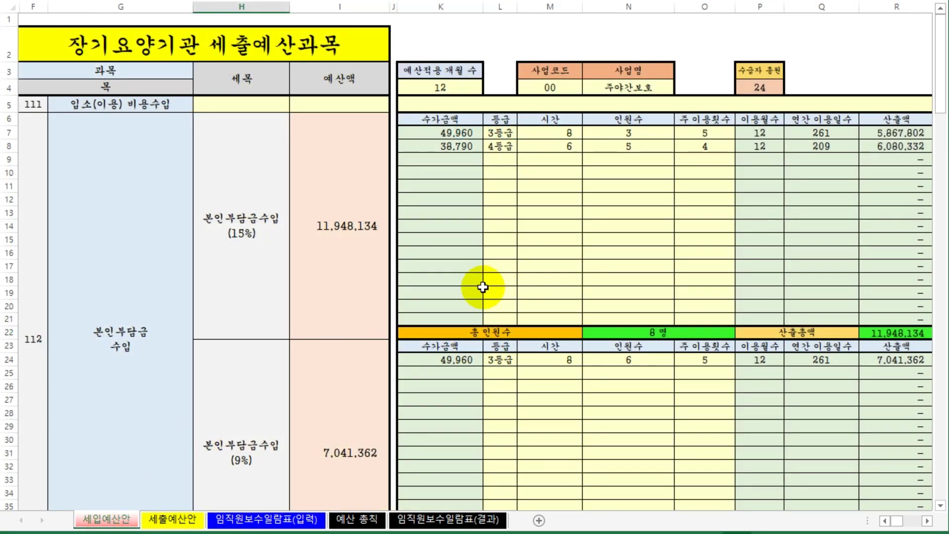
scroll(434, 254, down, 4)
scroll(434, 254, up, 3)
click(173, 519)
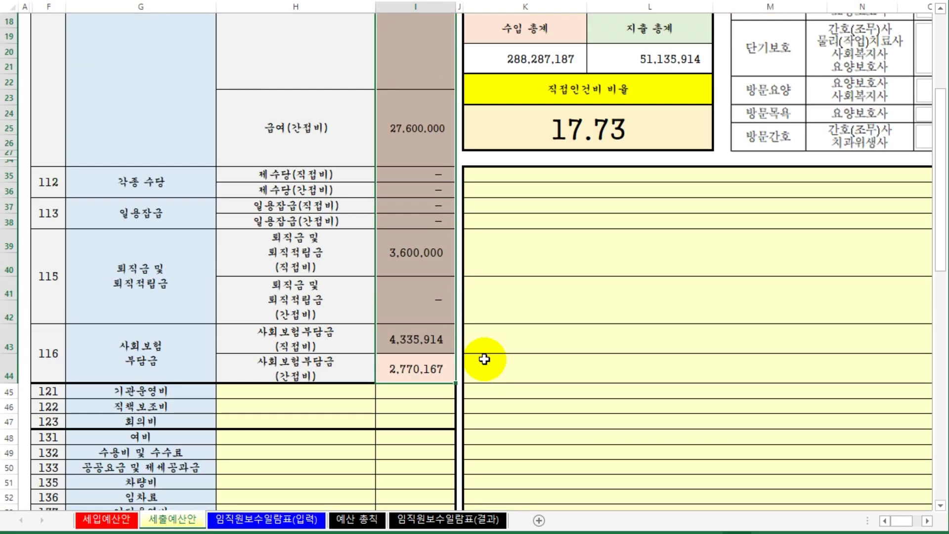
scroll(484, 359, up, 2)
click(482, 363)
click(352, 521)
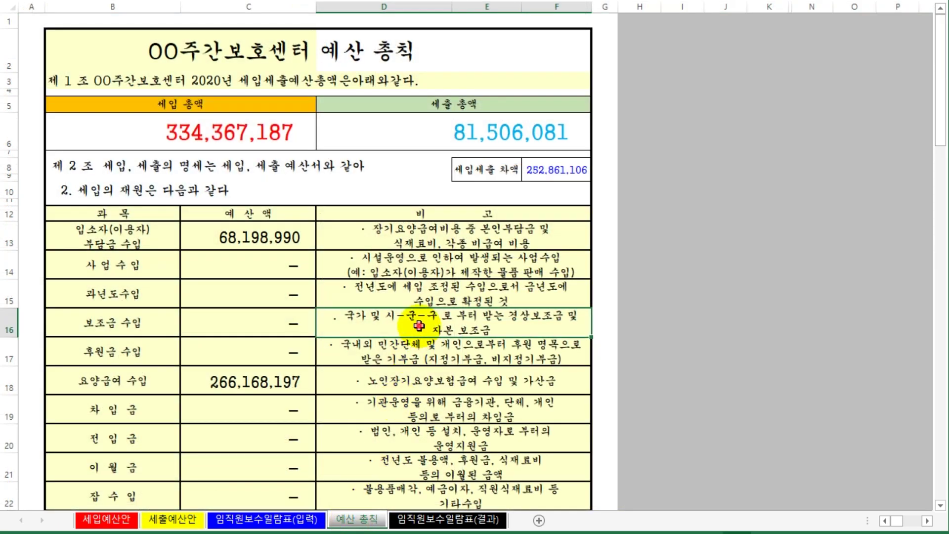
click(191, 136)
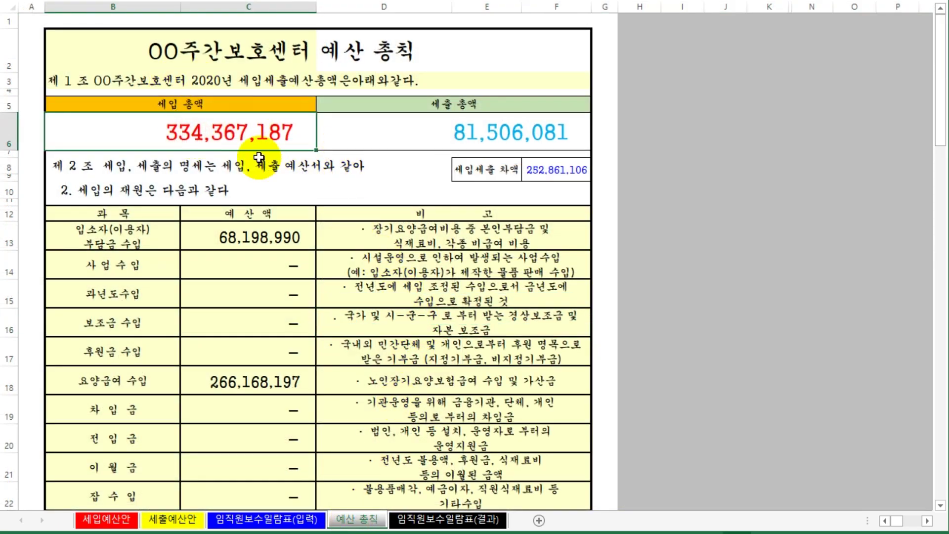
click(423, 124)
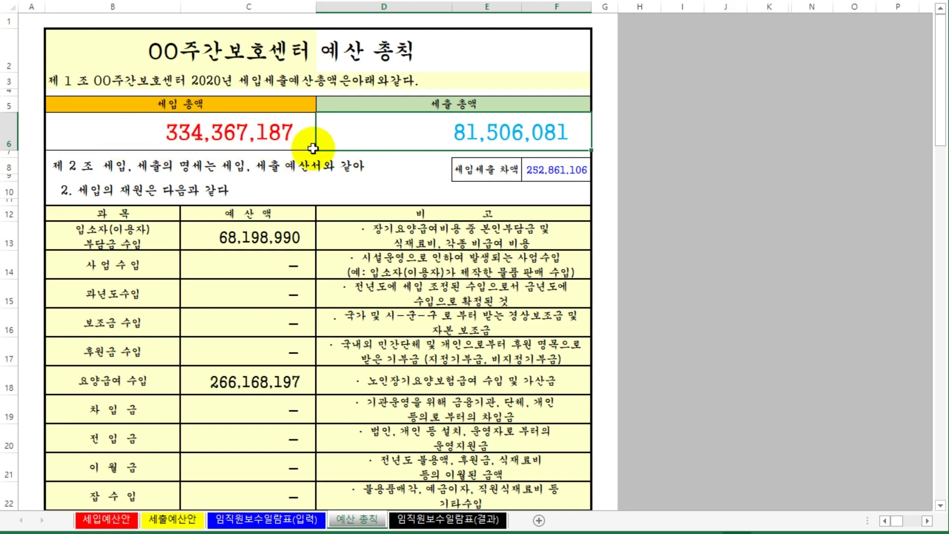
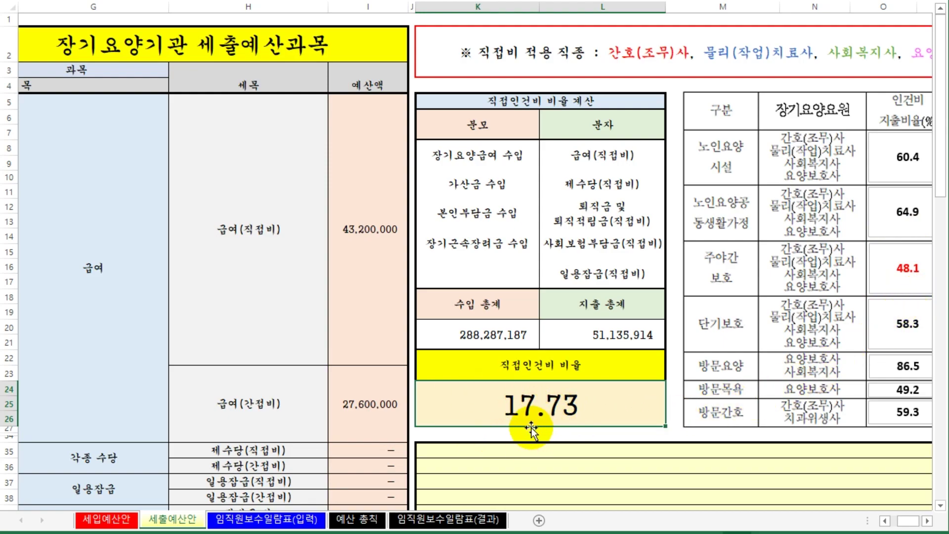
- Examine the 직접인건비 비율 calculation and the personnel 예산액 rows on the 세출예산안 sheet
scroll(393, 489, down, 3)
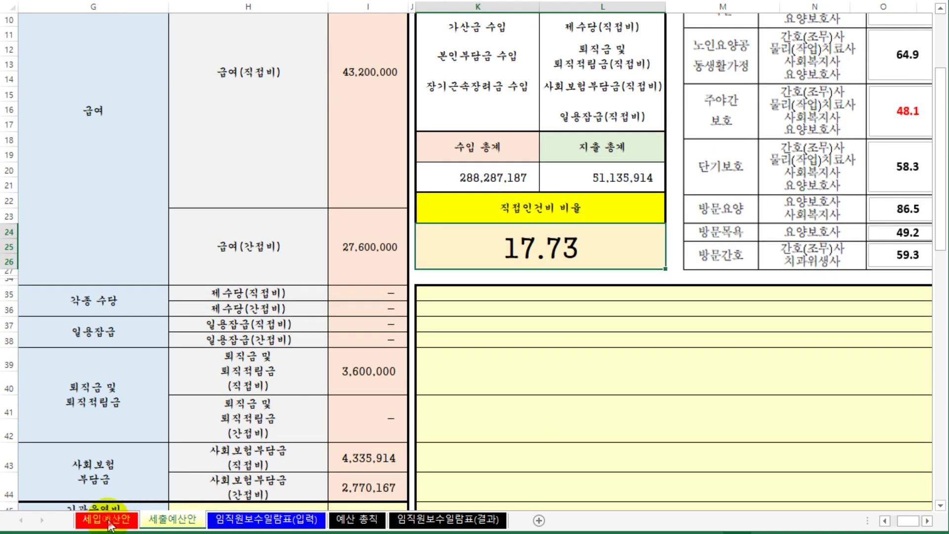
click(110, 519)
click(173, 519)
scroll(364, 439, down, 1)
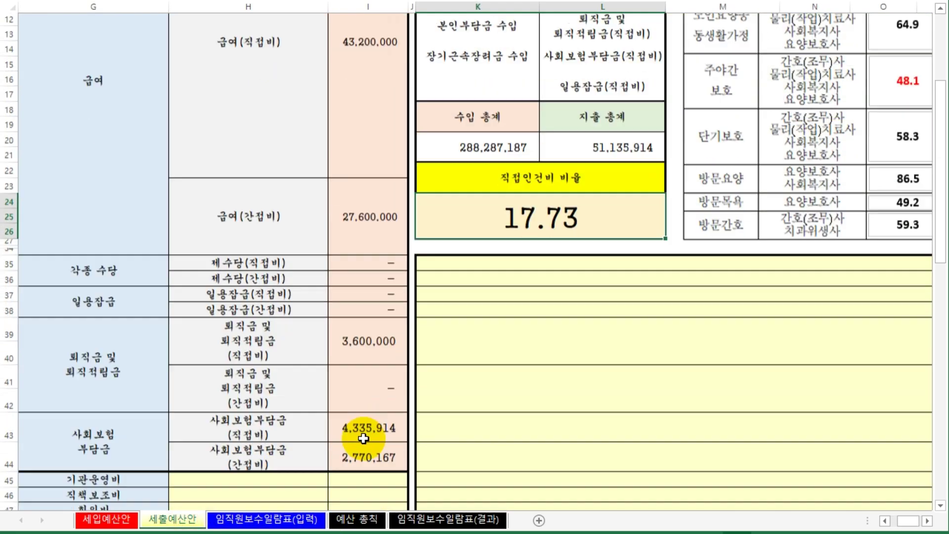
scroll(363, 439, up, 4)
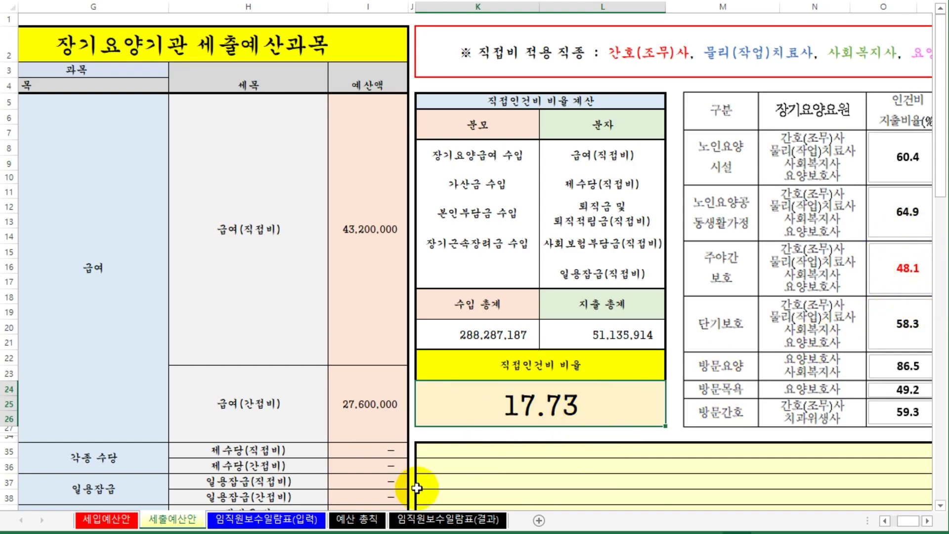
click(259, 519)
click(165, 520)
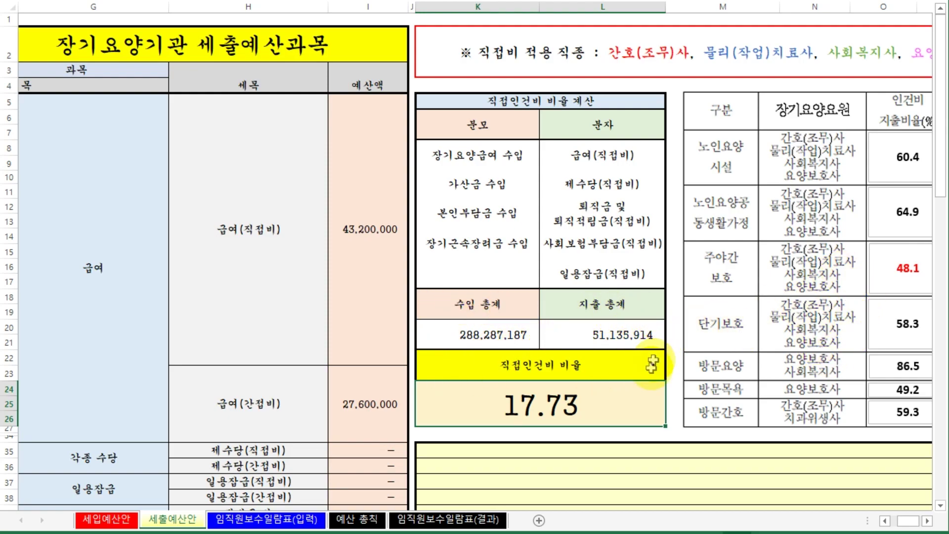
- Copy the second and third employees' names and job types in C7:D8 of the 입력 sheet into C9:D10 as values
click(264, 519)
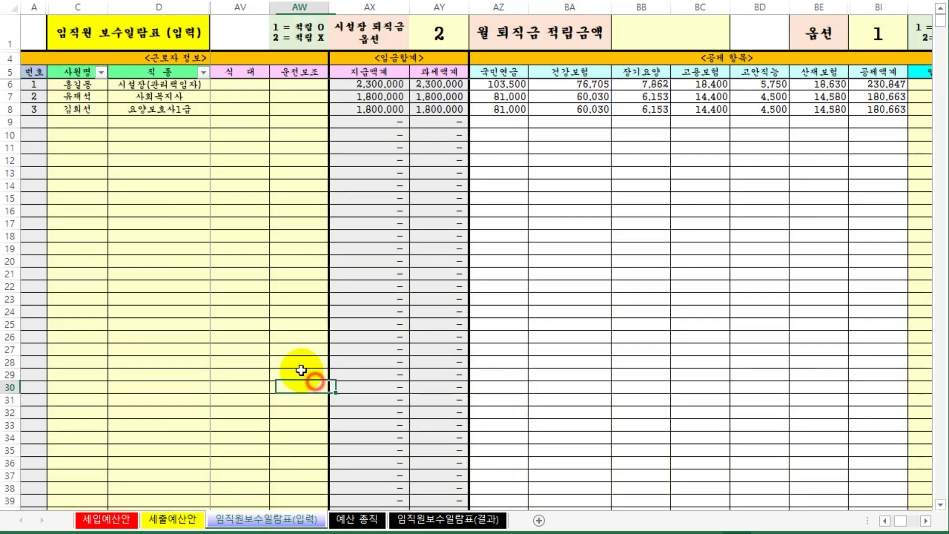
click(88, 122)
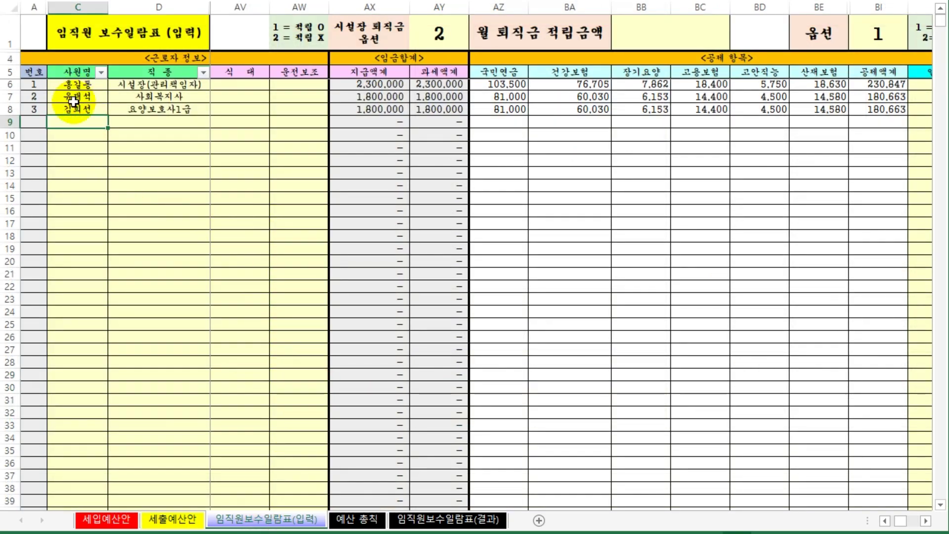
drag(64, 84, 131, 106)
click(132, 134)
drag(64, 97, 149, 109)
key(ctrl+c)
right_click(85, 121)
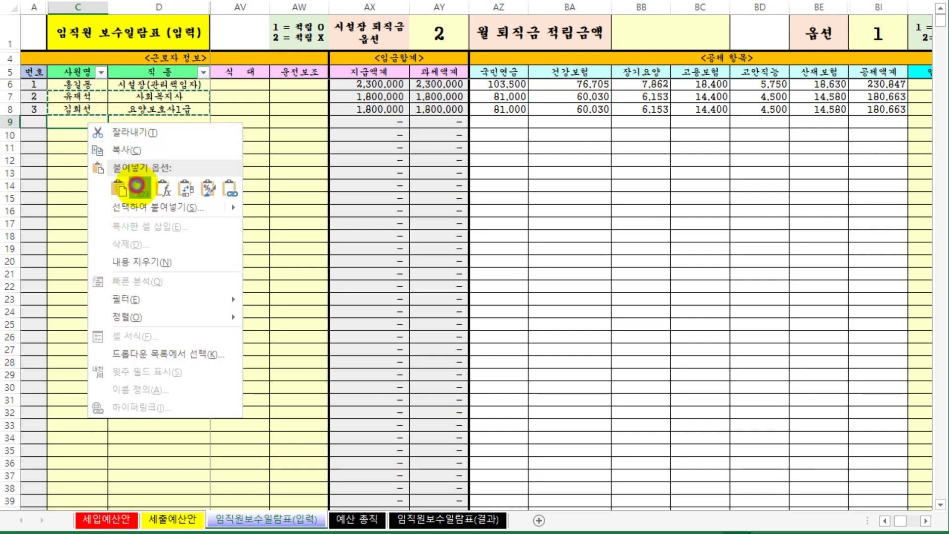
click(106, 186)
- Copy the four employee entries in C7:D10 and paste them as values into C11:D14
drag(78, 96, 148, 131)
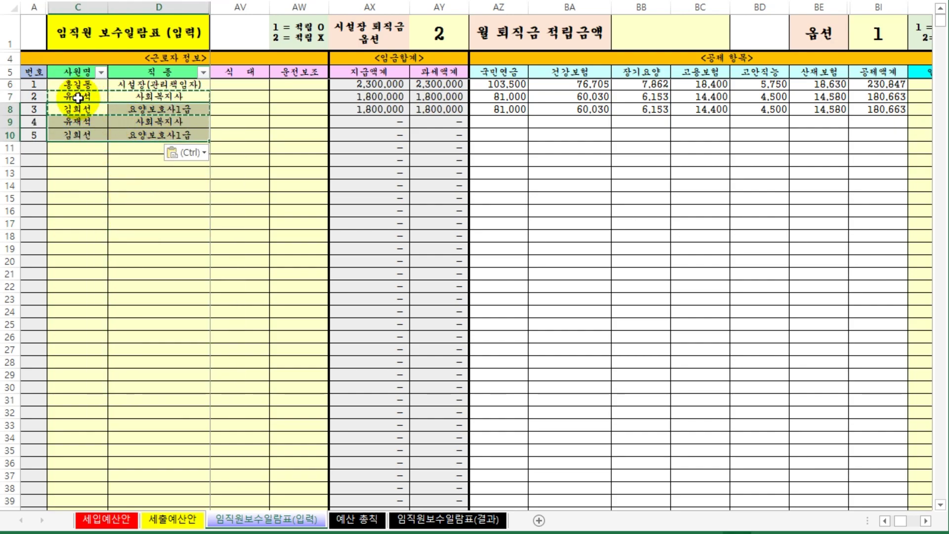
drag(79, 93, 148, 133)
key(ctrl+c)
right_click(80, 147)
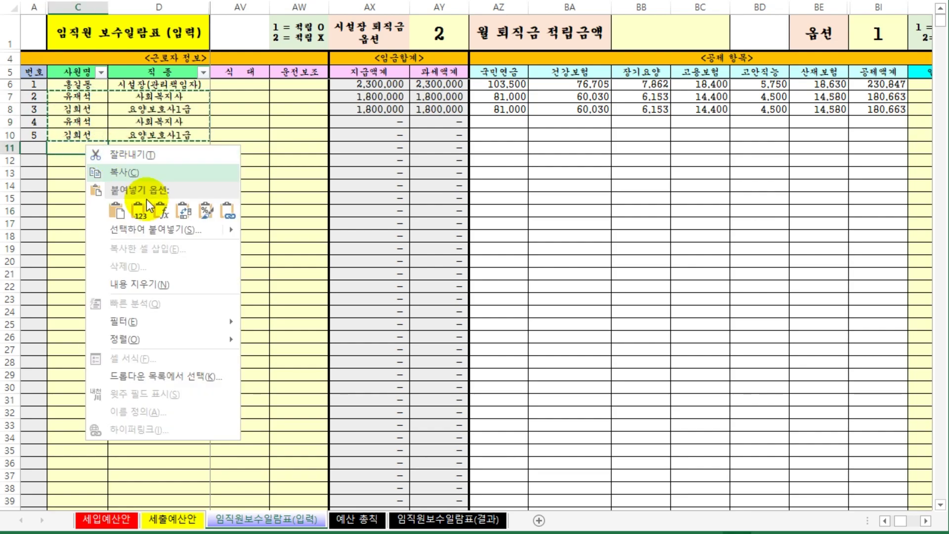
click(132, 208)
click(138, 296)
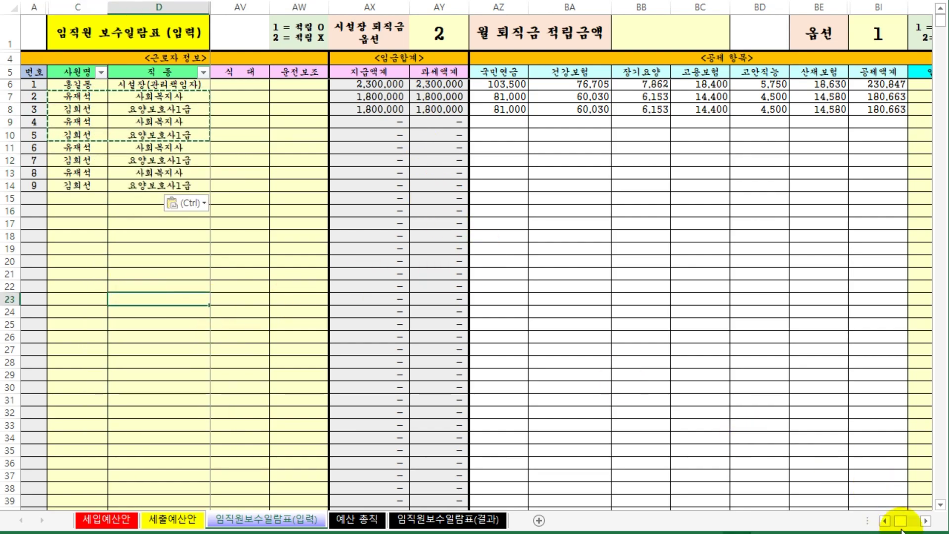
- Copy the 기본급 of 1,800,000 from AM8 into AM9:AM14 and check the 직접인건비 비율 on the 세출예산안 sheet
drag(904, 527, 795, 512)
click(466, 283)
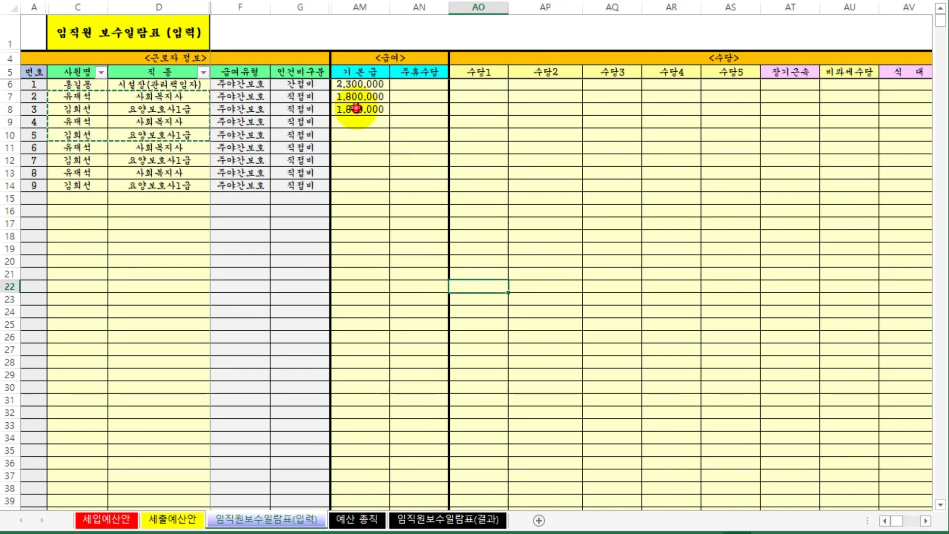
click(363, 109)
drag(368, 121, 371, 184)
right_click(371, 184)
click(424, 243)
click(487, 290)
click(172, 519)
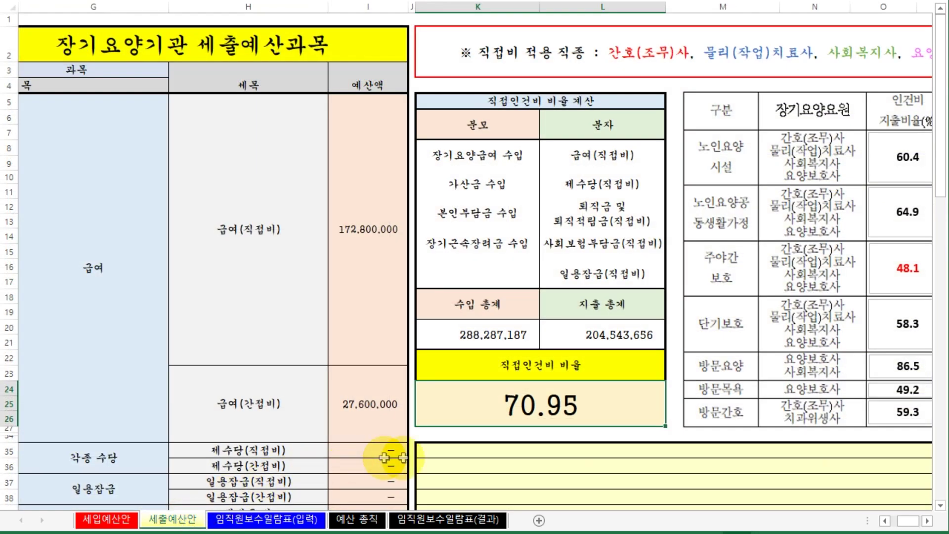
click(521, 466)
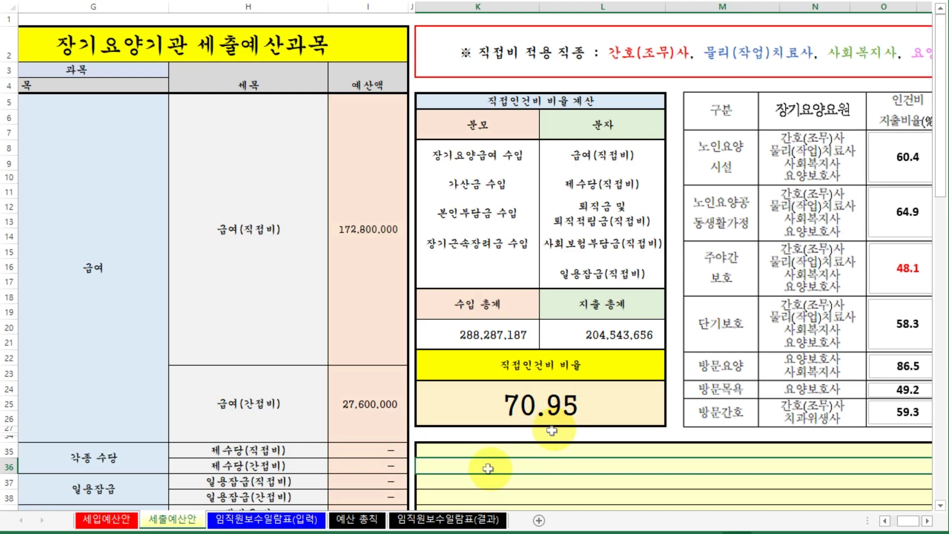
- Set the eighth employee's job type in D13 of the 임직원보수일람표(입력) sheet to 요양보호사1급
click(267, 519)
click(262, 297)
drag(66, 174, 143, 180)
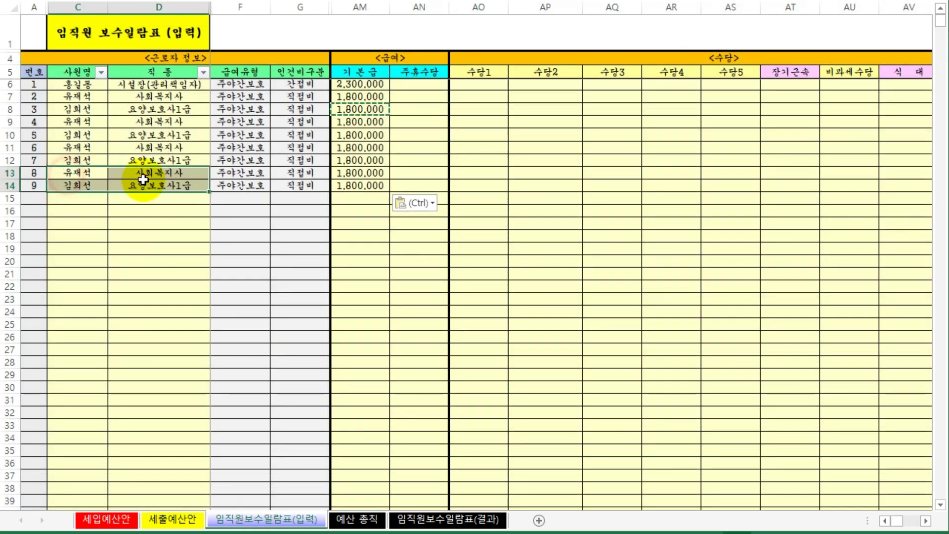
click(360, 186)
click(144, 187)
click(216, 186)
click(187, 171)
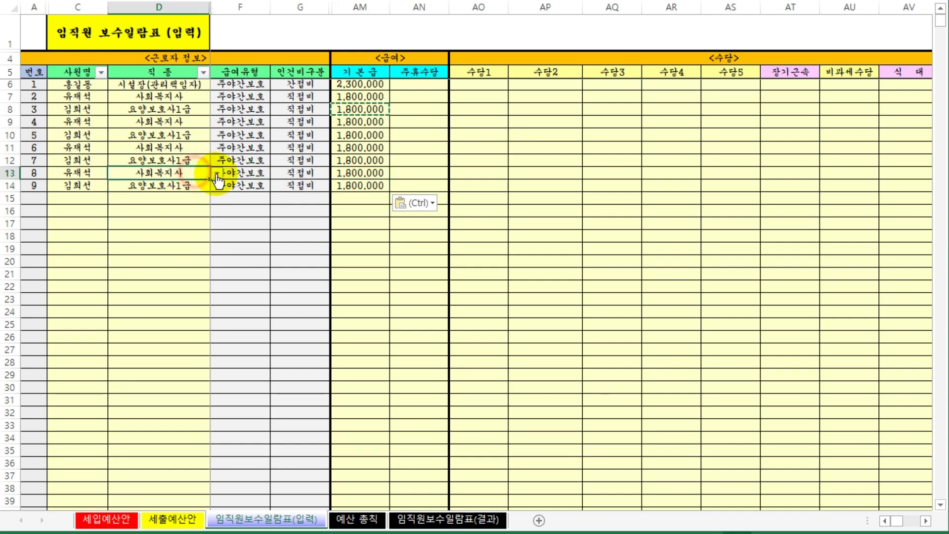
click(216, 173)
scroll(182, 218, up, 1)
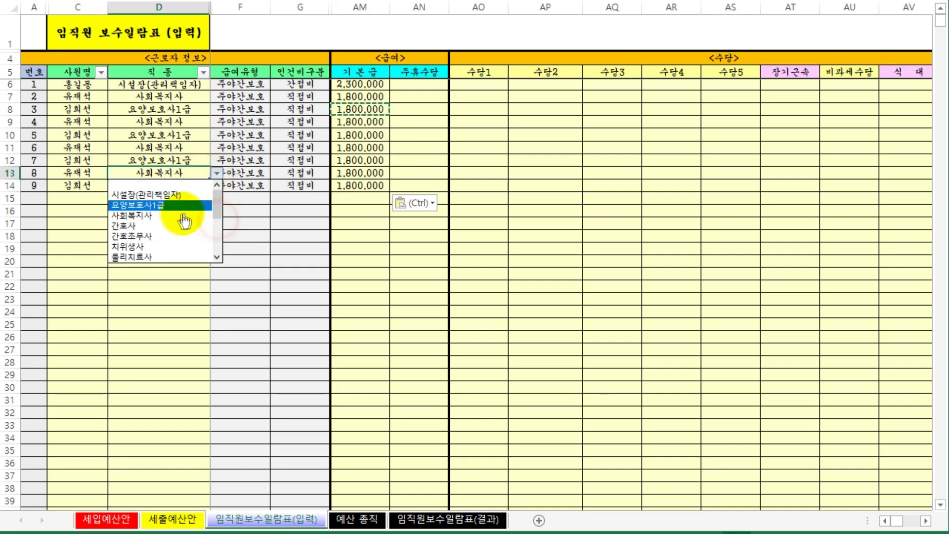
click(182, 206)
- Copy the job type 요양보호사1급 from D12 and paste it into D8:D11
click(185, 160)
key(ctrl+c)
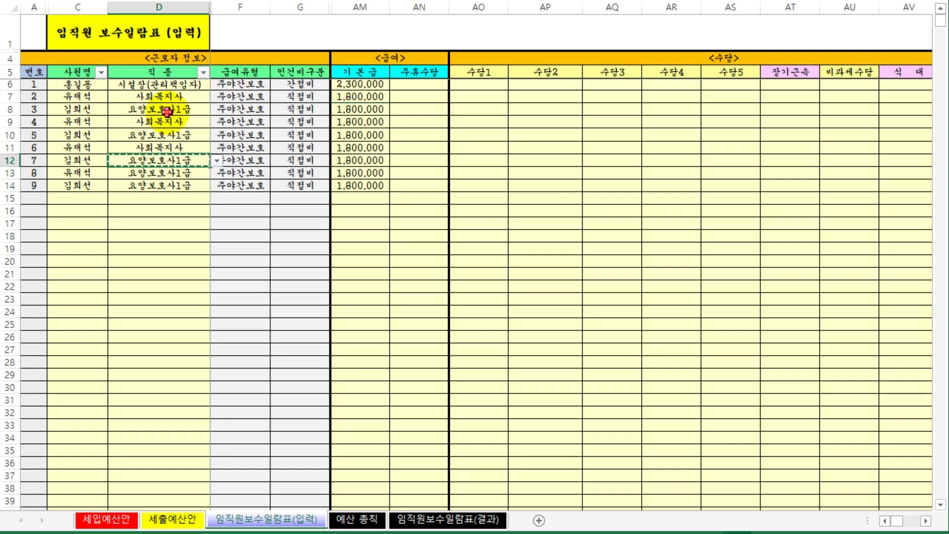
drag(170, 111, 162, 147)
right_click(163, 147)
click(218, 216)
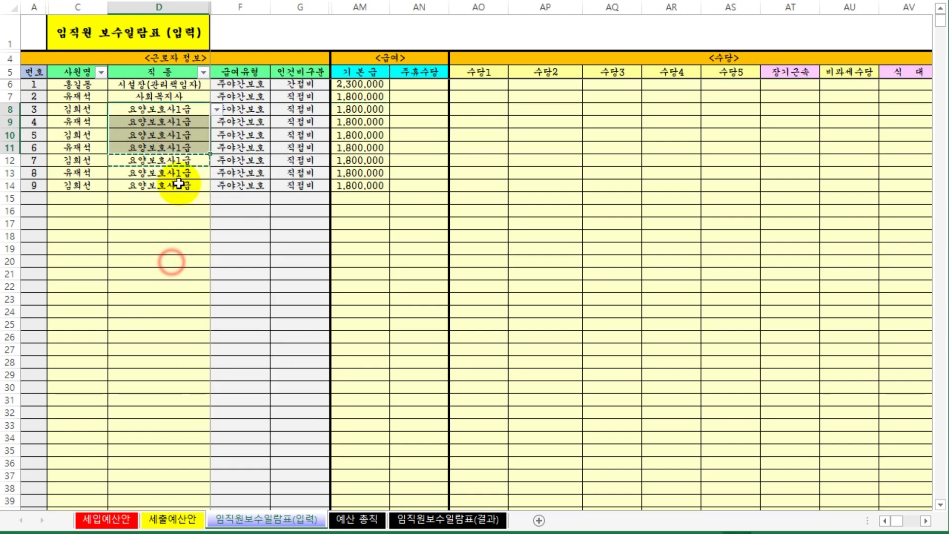
- Set the eighth employee's job type in D13 to 간호조무사
click(200, 177)
click(217, 172)
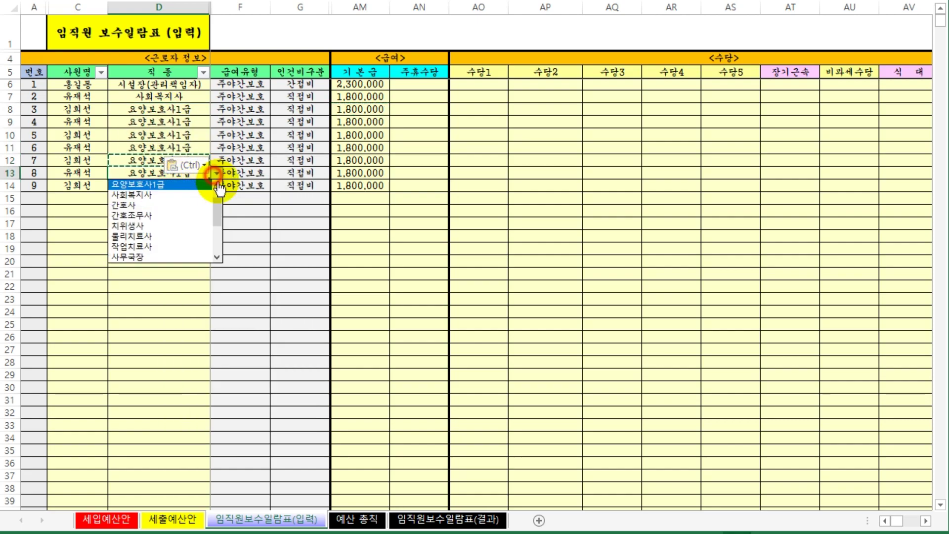
click(191, 228)
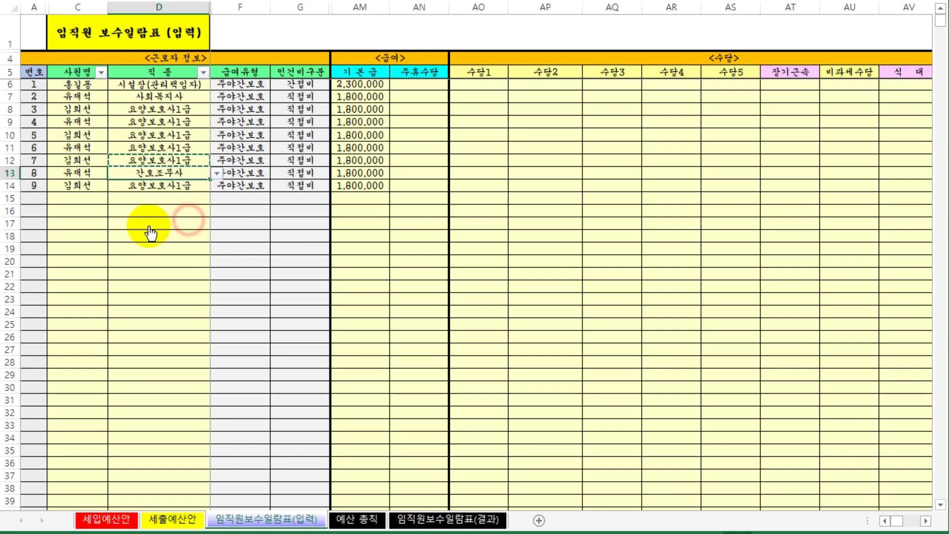
- Set the 기본급 in AM14 to 1,500,000 and in AM12 to 1,700,000, and check the 직접인건비 비율 on the 세출예산안 sheet
click(351, 188)
text(1500)
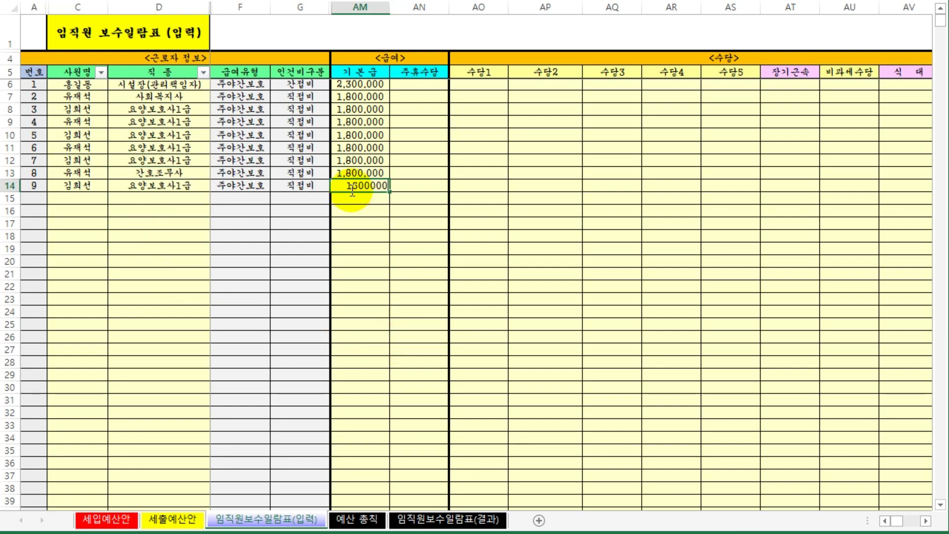
key(Return)
click(363, 160)
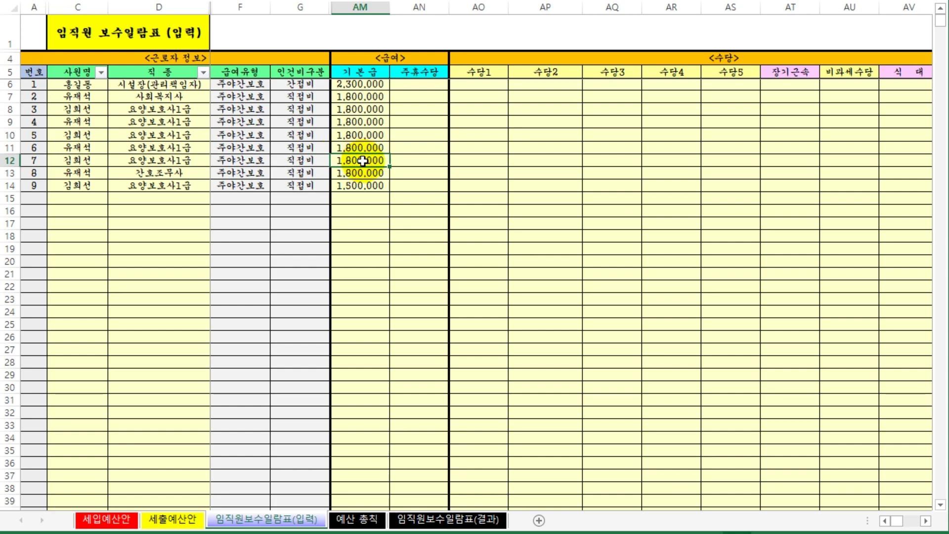
drag(657, 317, 645, 326)
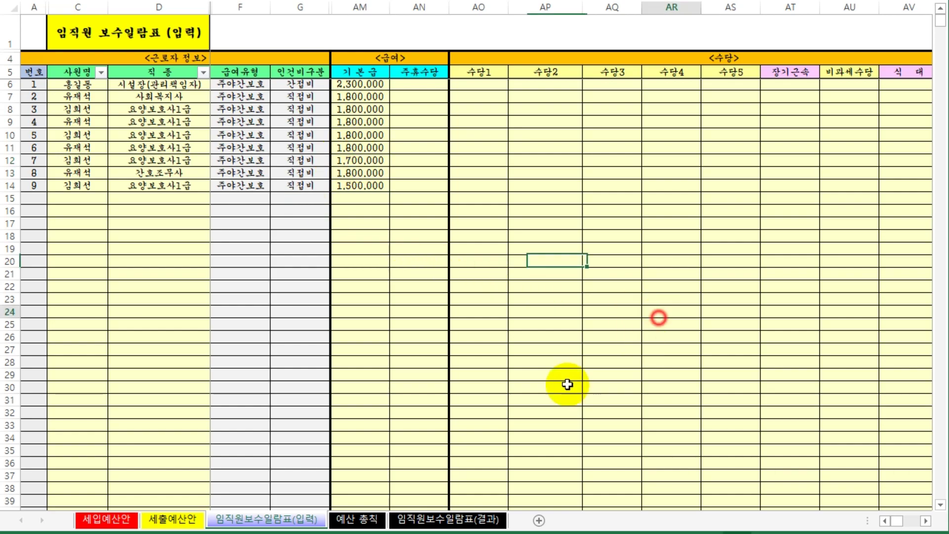
drag(187, 508, 182, 518)
click(182, 520)
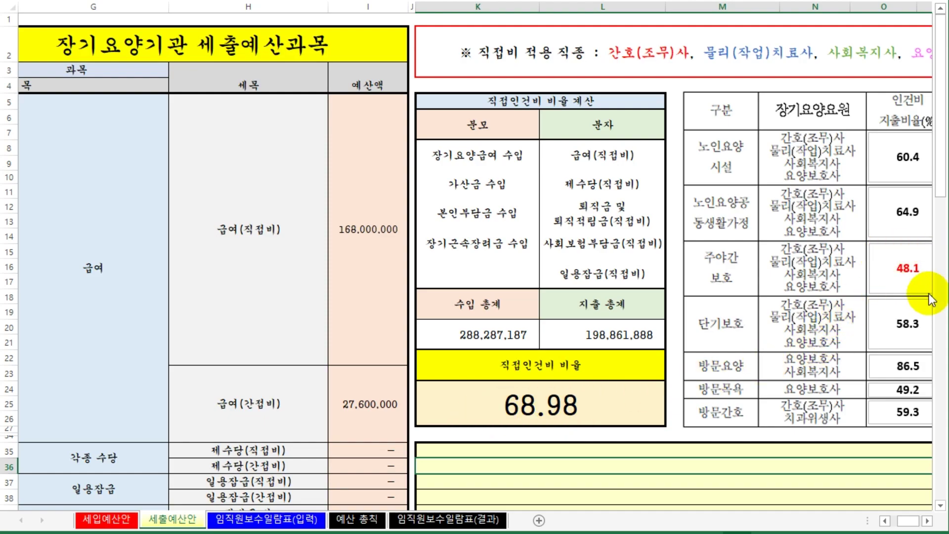
- Delete the eighth and ninth employees' names, job types and 기본급 in rows 13 and 14 of the 입력 sheet, and check the 직접인건비 비율
click(267, 520)
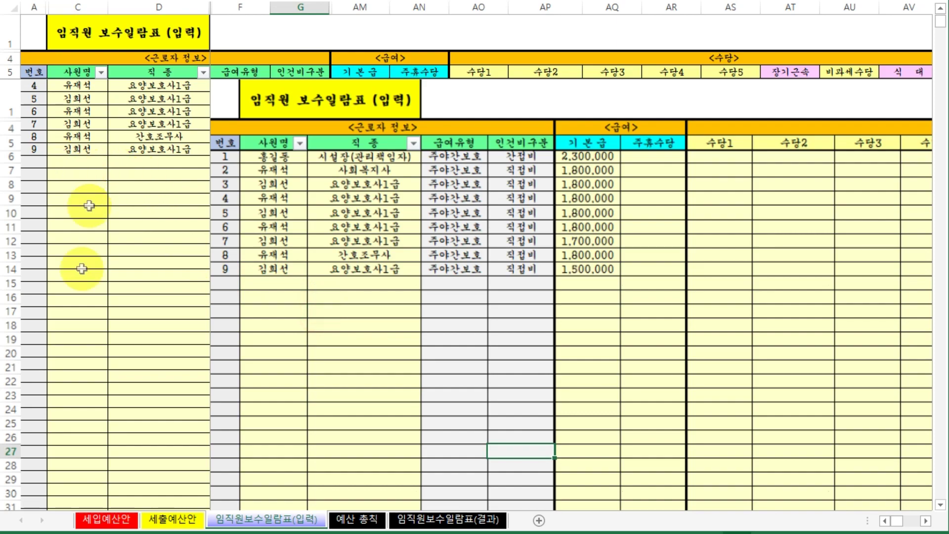
click(92, 520)
click(167, 519)
click(270, 520)
click(165, 281)
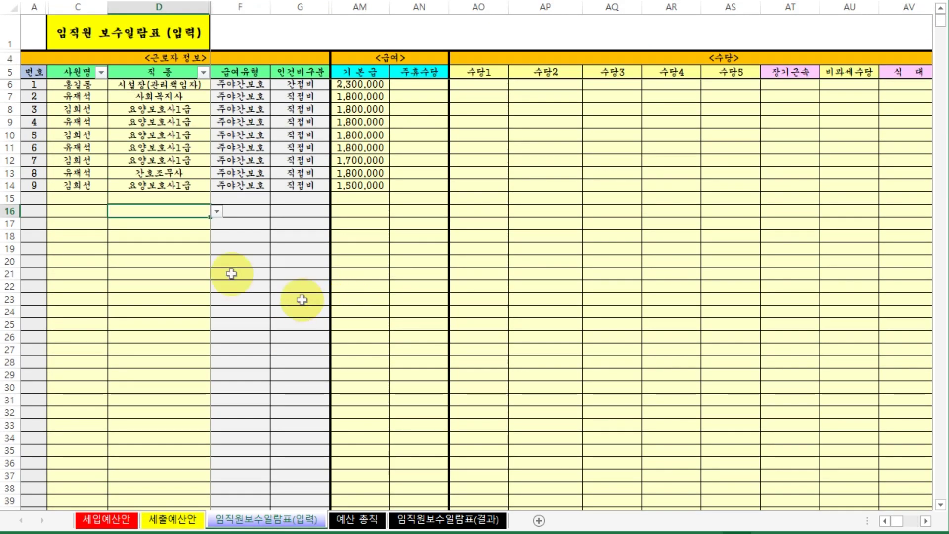
click(136, 240)
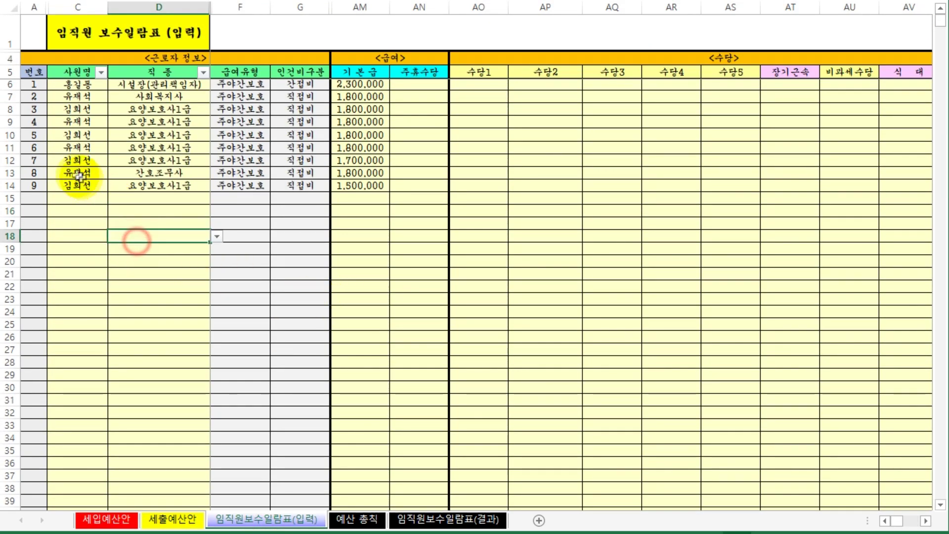
drag(80, 174, 153, 186)
key(Delete)
click(343, 212)
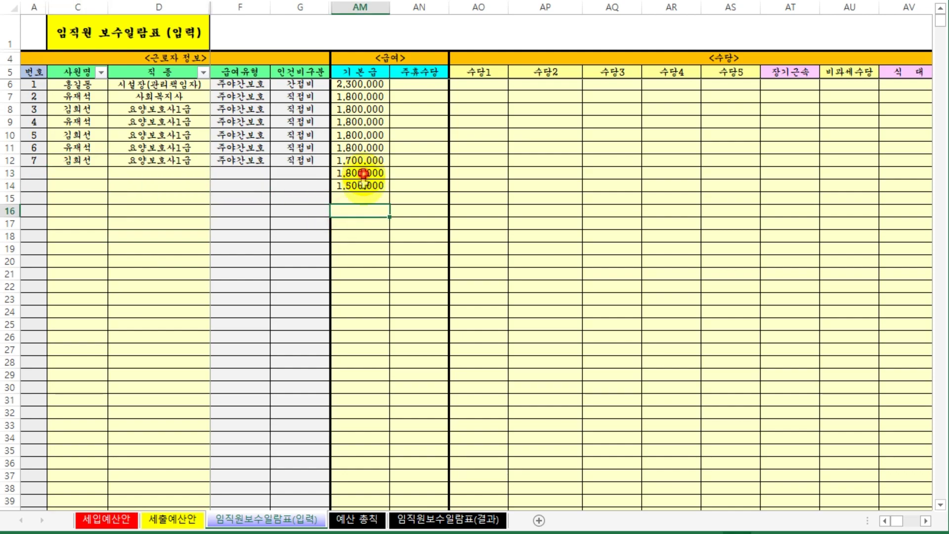
click(415, 261)
click(173, 519)
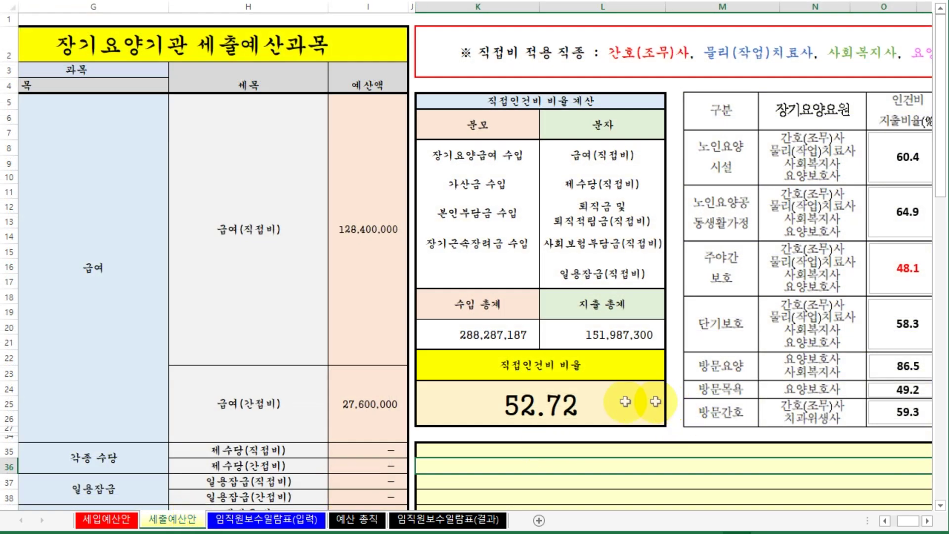
- Delete the seventh employee's name, job type and 기본급 in row 12 of the 입력 sheet, and check the 직접인건비 비율
click(239, 519)
drag(79, 160, 184, 168)
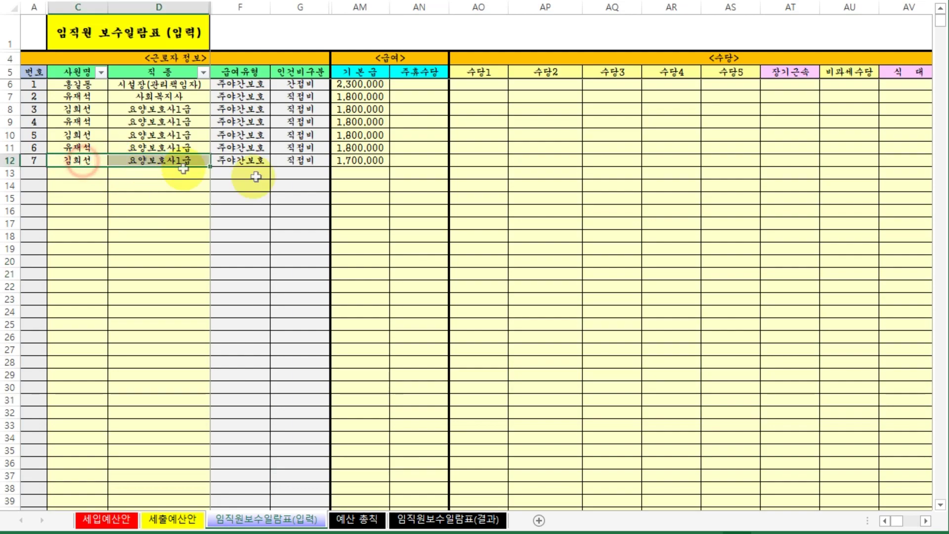
click(365, 158)
drag(77, 160, 198, 163)
key(Delete)
click(371, 170)
click(371, 163)
key(Delete)
click(173, 519)
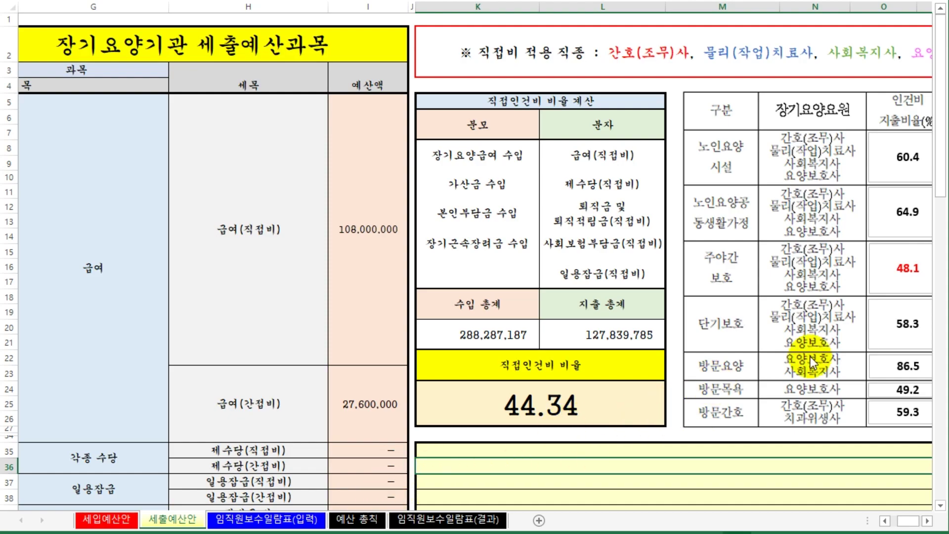
- Set the sixth employee's 기본급 in AM11 to 1,900,000 and check the 직접인건비 비율 on the 세출예산안 sheet
click(266, 518)
drag(419, 311, 419, 286)
click(368, 151)
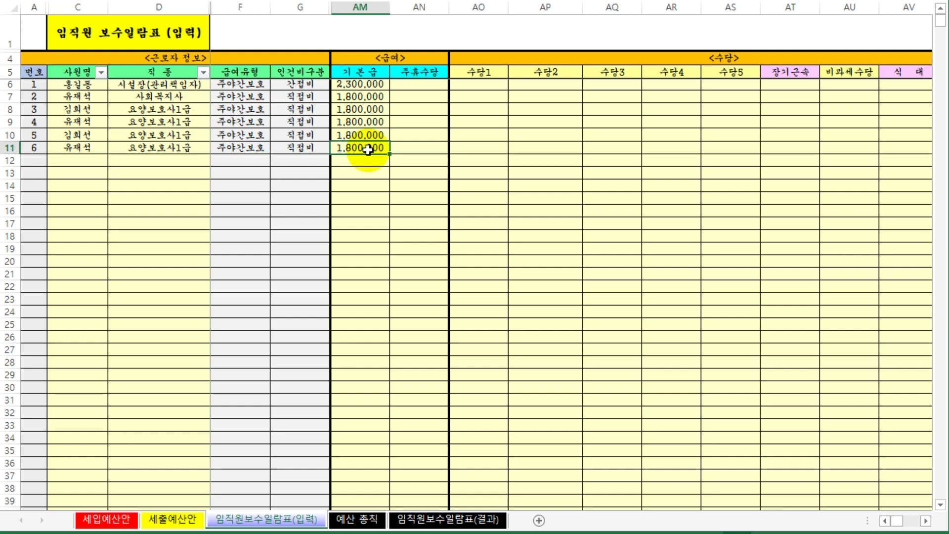
text(1900000)
click(424, 369)
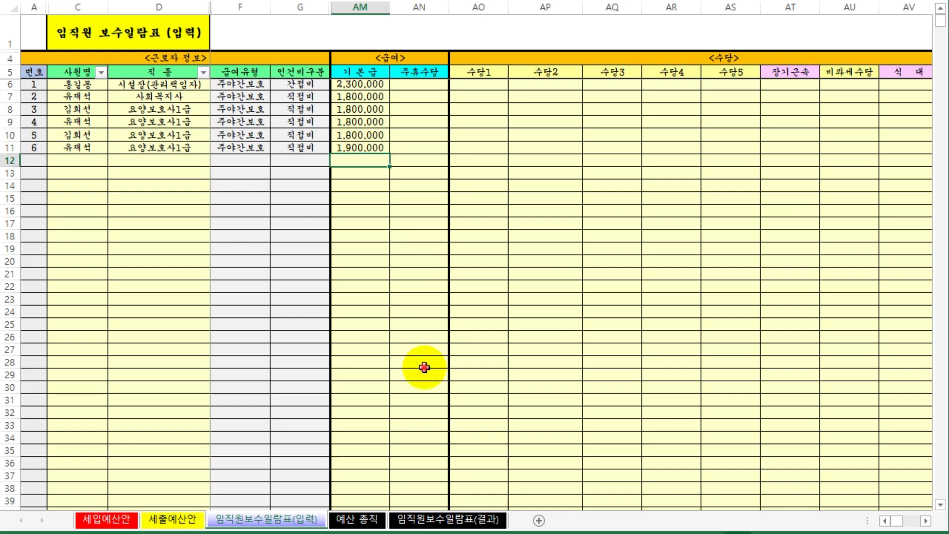
click(187, 517)
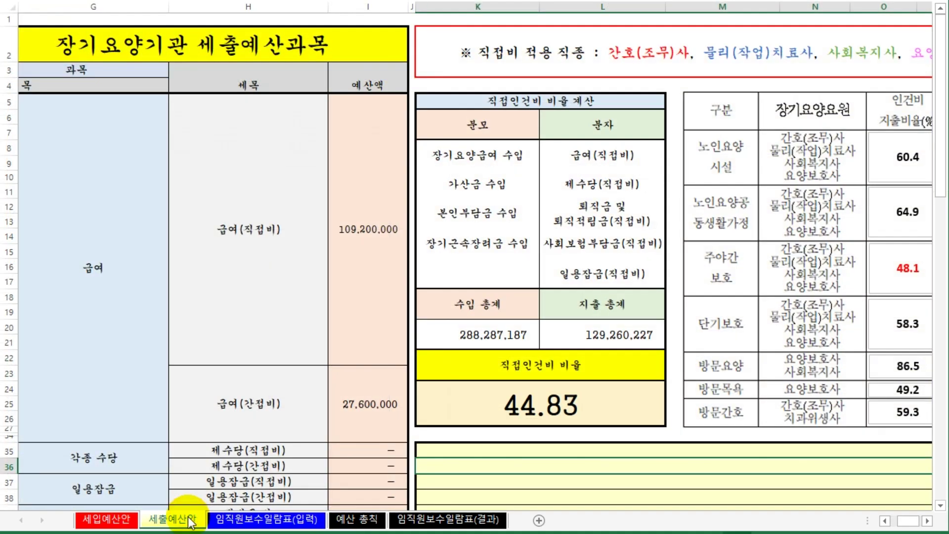
- Copy the fifth employee's name and job type from C10:D10 into C12:D12 of the 입력 sheet, and set the 기본급 in AM12 to 1,500,000
click(233, 519)
drag(83, 134, 111, 135)
key(ctrl+c)
right_click(78, 161)
click(127, 218)
click(355, 164)
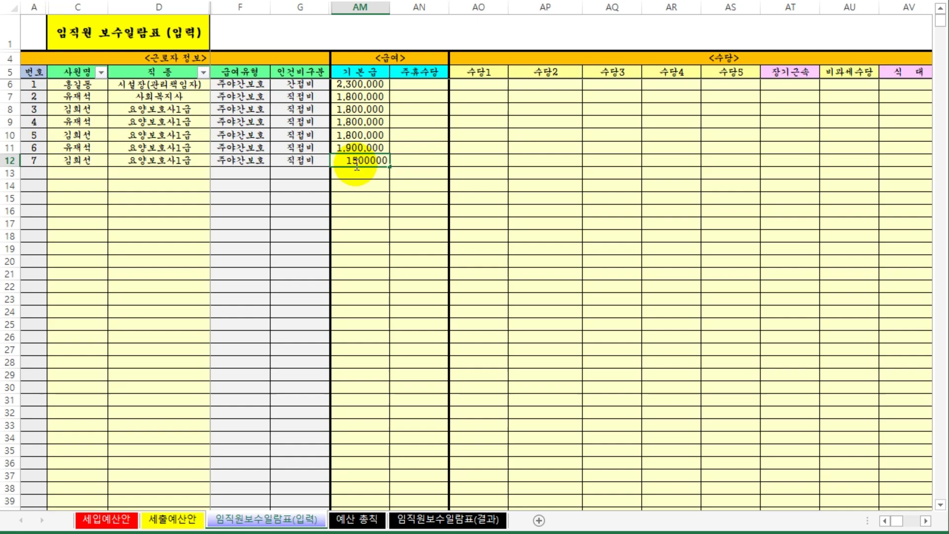
- Set the 기본급 in AM11 to 1,500,000 and check the 직접인건비 비율 on the 세출예산안 sheet
text(150)
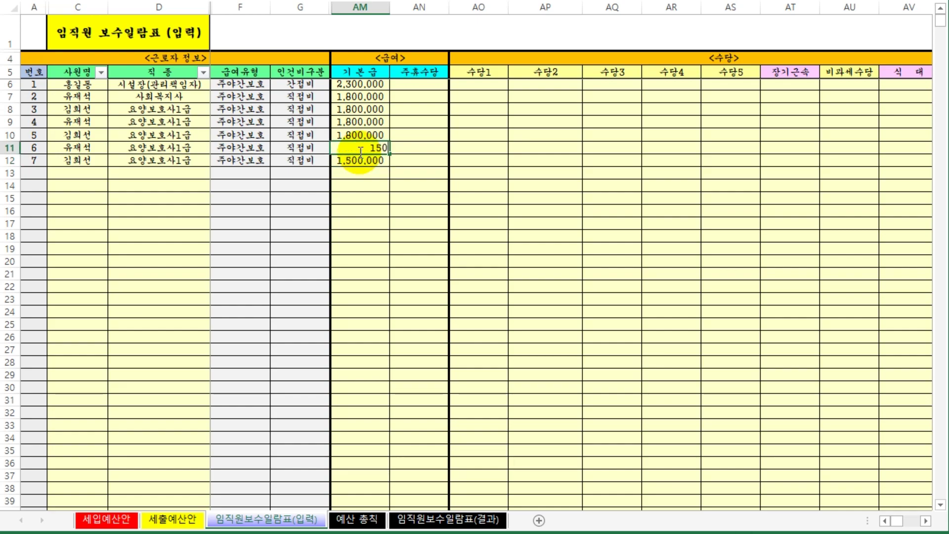
key(Return)
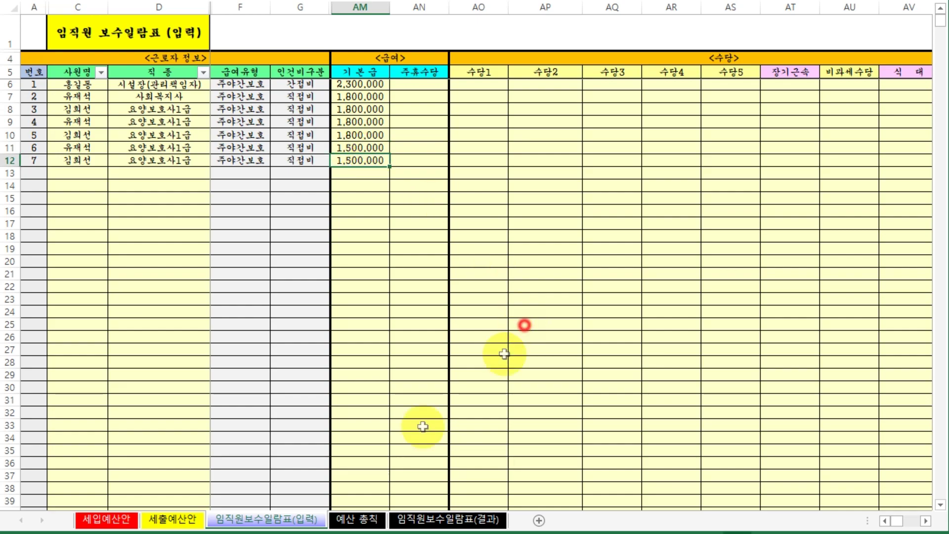
click(534, 330)
click(173, 519)
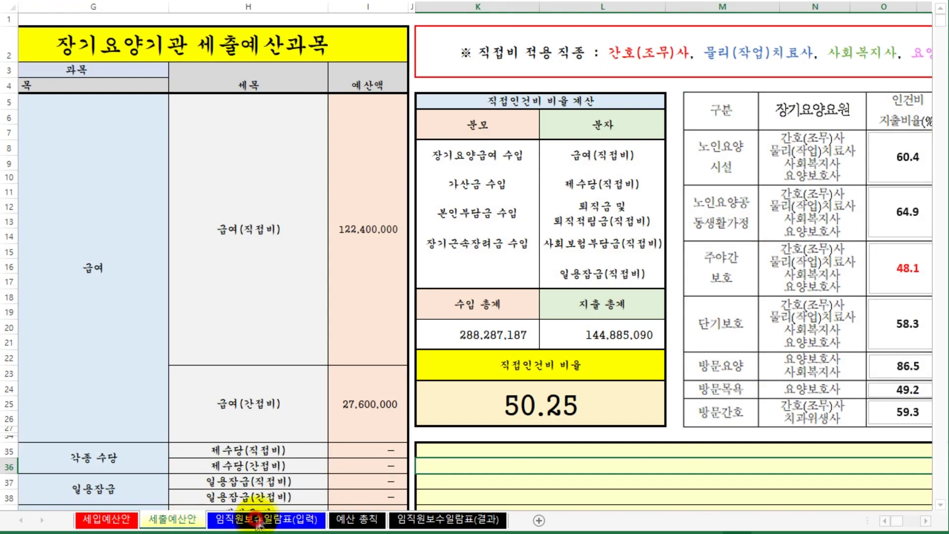
- Set the seventh employee's 기본급 in AM12 of the 입력 sheet to 1,400,000 and check the 직접인건비 비율
click(262, 519)
click(362, 164)
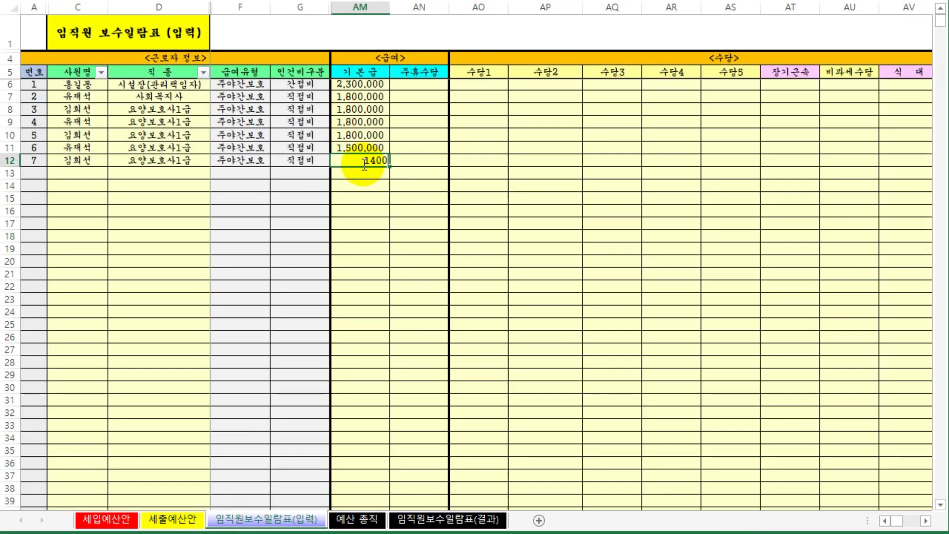
key(Return)
click(185, 523)
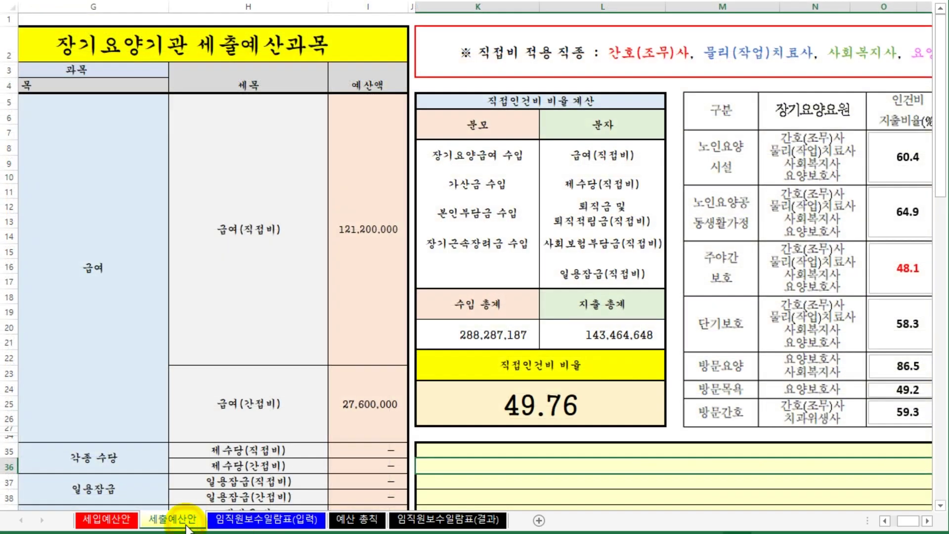
- Set the sixth employee's 기본급 in AM11 of the 입력 sheet to 1,450,000 and check the 직접인건비 비율
click(264, 520)
click(416, 249)
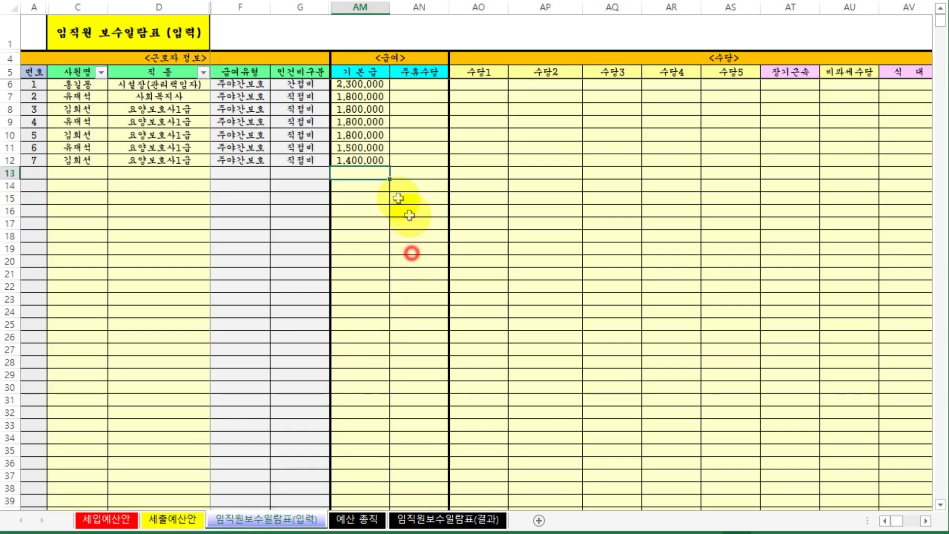
click(366, 152)
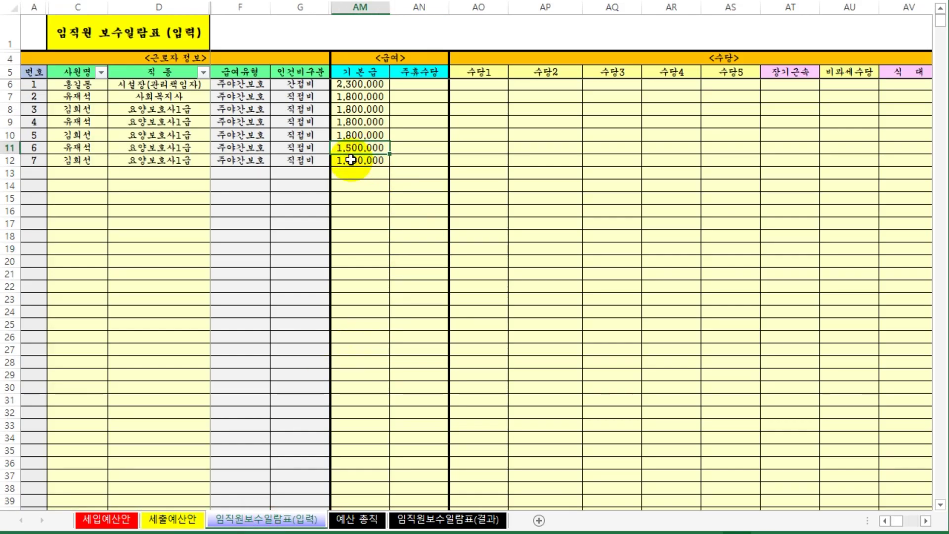
key(Return)
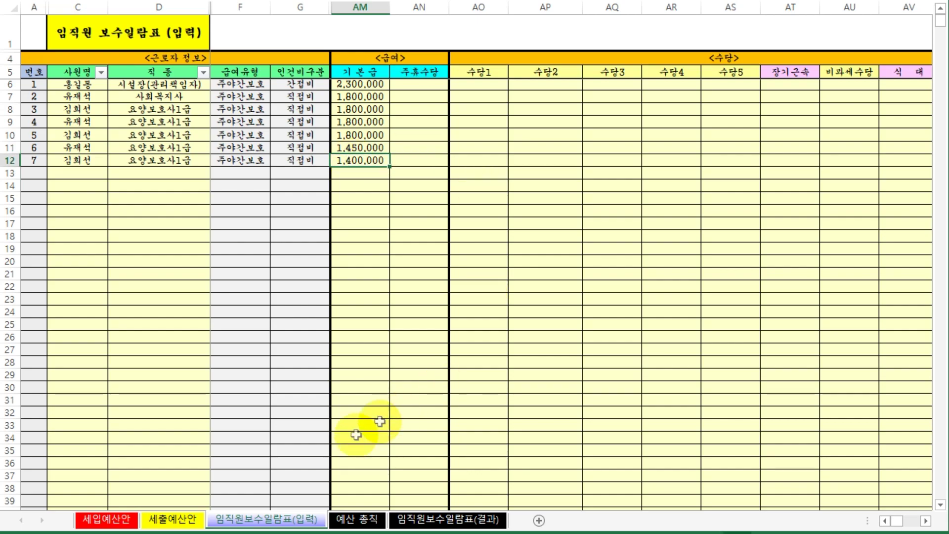
click(172, 519)
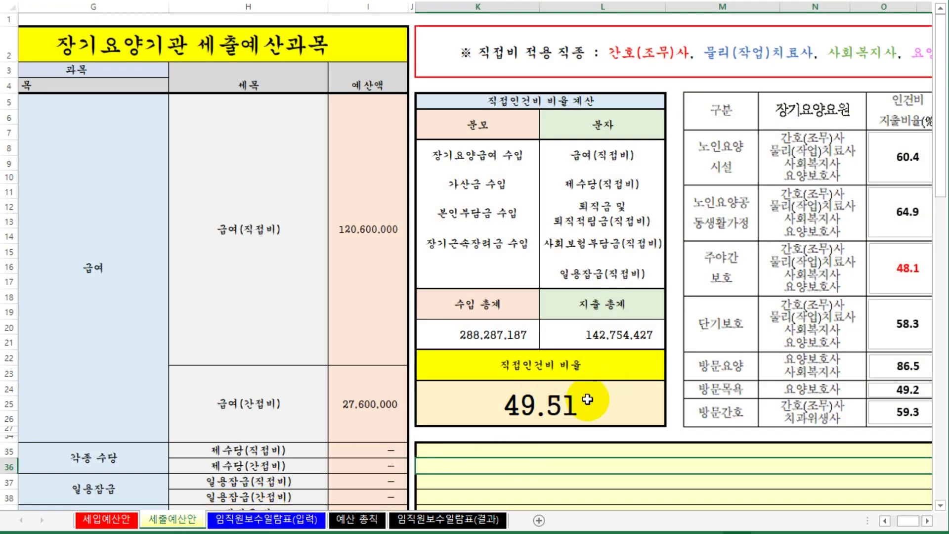
- Review the seven employees' 기본급 amounts in AM6:AM12 on the 임직원보수일람표(입력) sheet
click(266, 520)
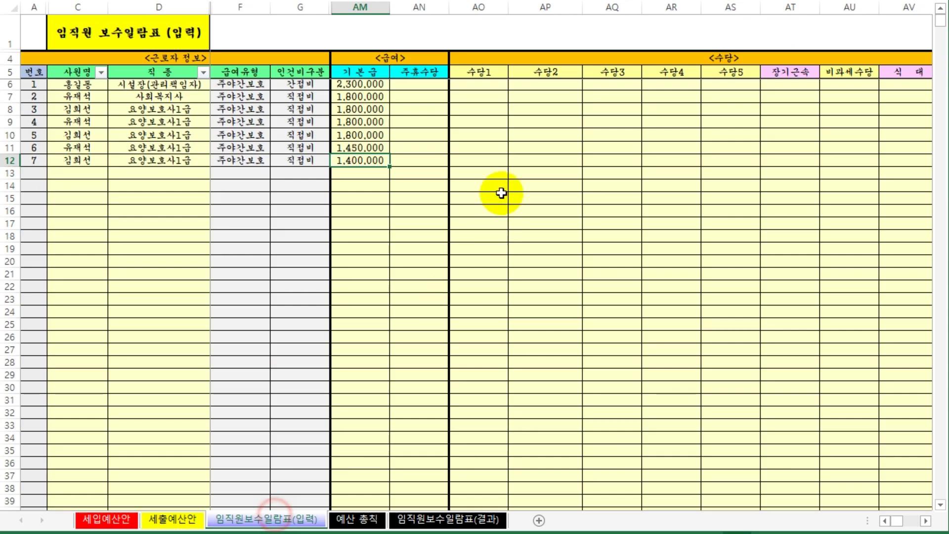
click(359, 136)
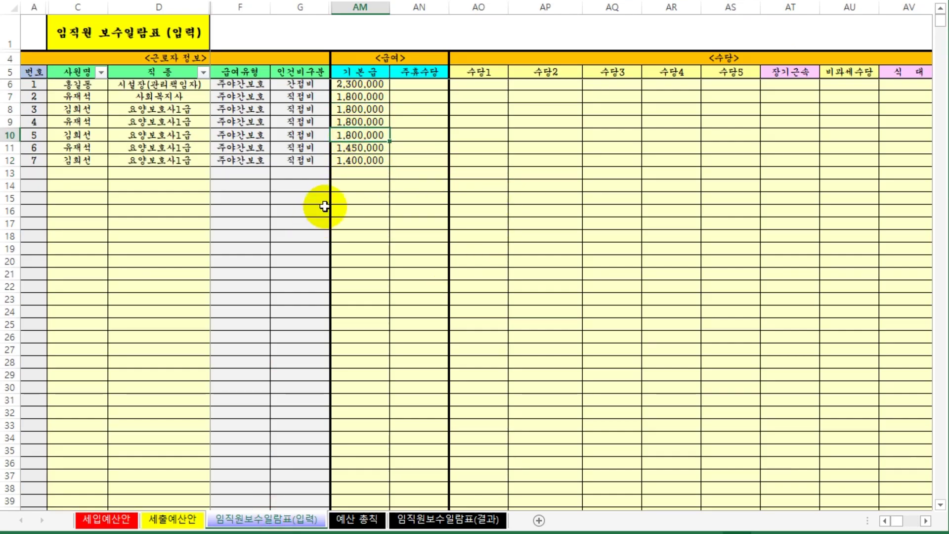
drag(361, 163, 352, 88)
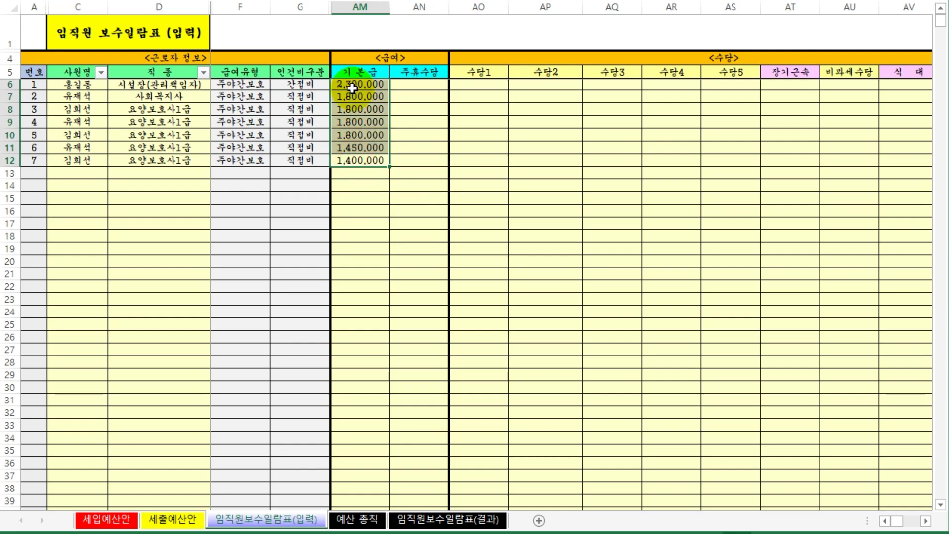
click(363, 109)
click(363, 88)
click(360, 160)
click(360, 134)
click(360, 158)
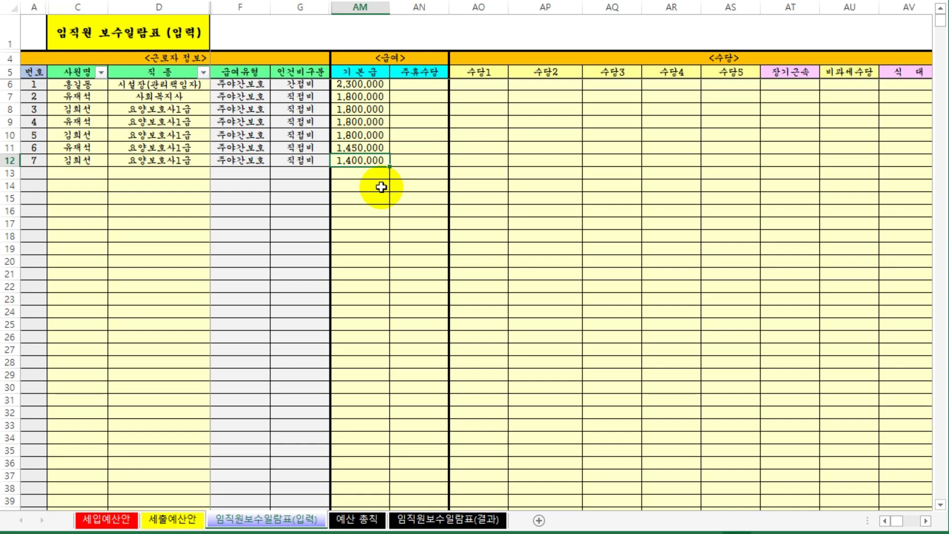
- Examine the seven employees' 기본급 amounts in AM6:AM12, comparing the sixth and seventh employees' pay with the rest
drag(367, 85, 359, 154)
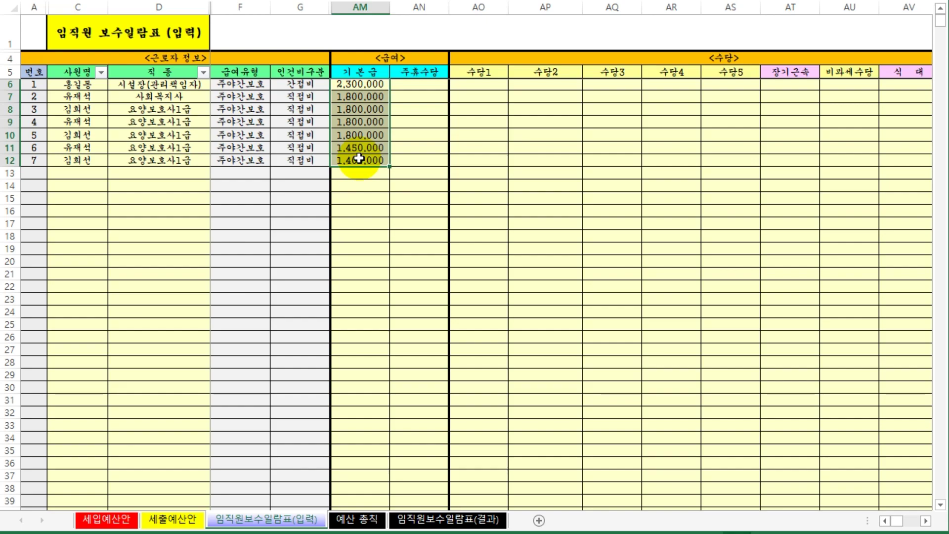
drag(362, 163, 361, 146)
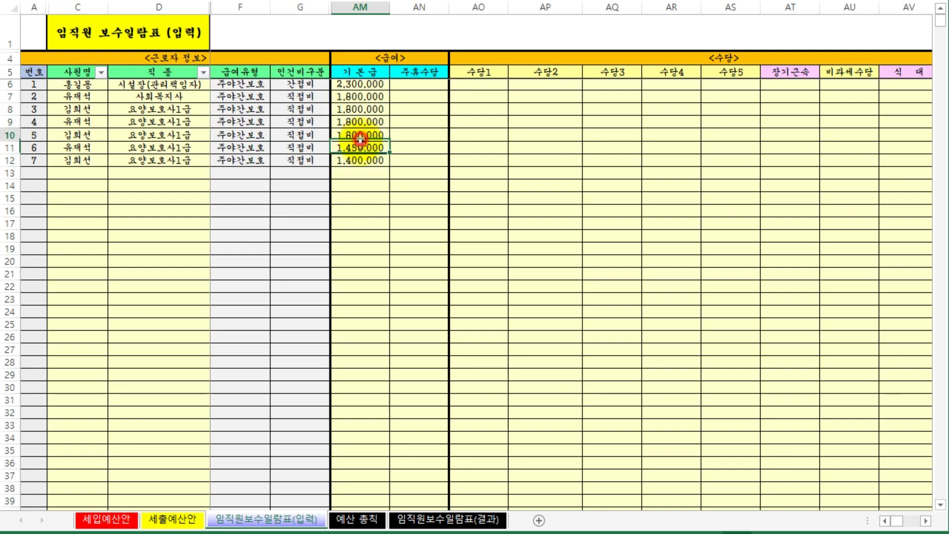
click(77, 158)
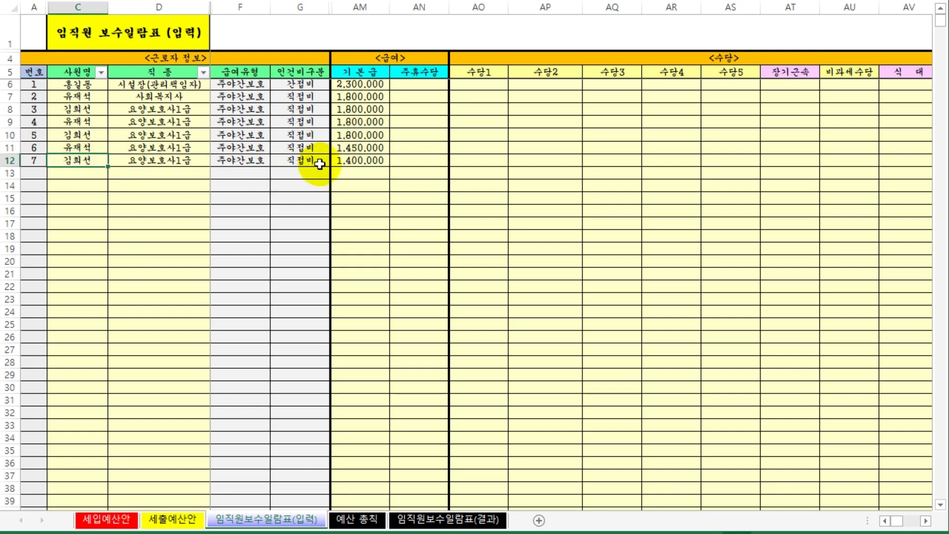
click(363, 157)
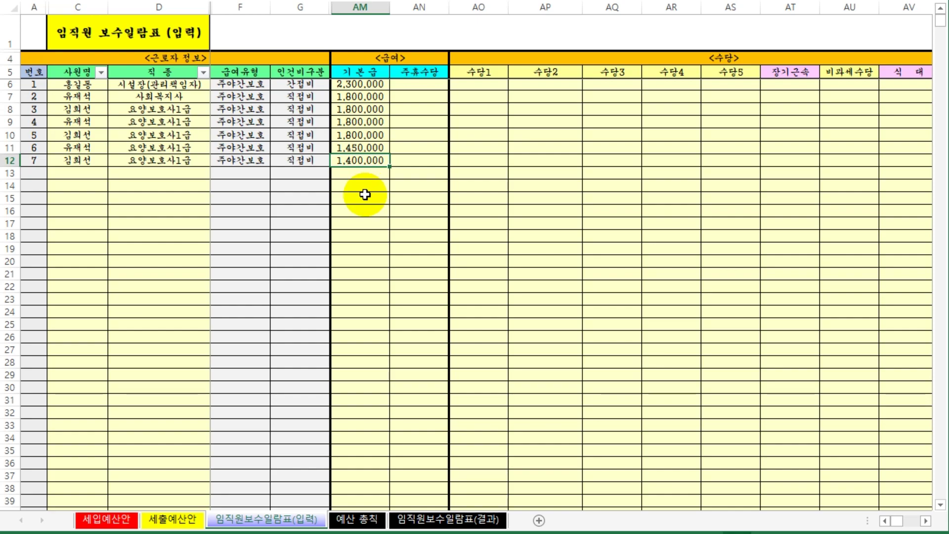
click(395, 197)
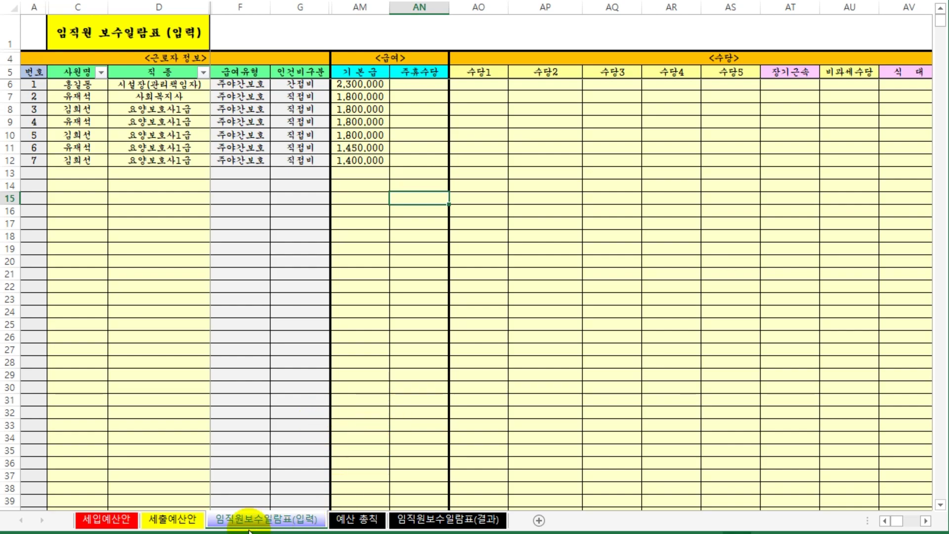
- Check the 직접인건비 비율 on the 세출예산안 sheet and the annual pay list on the 임직원보수일람표(결과) sheet
click(172, 519)
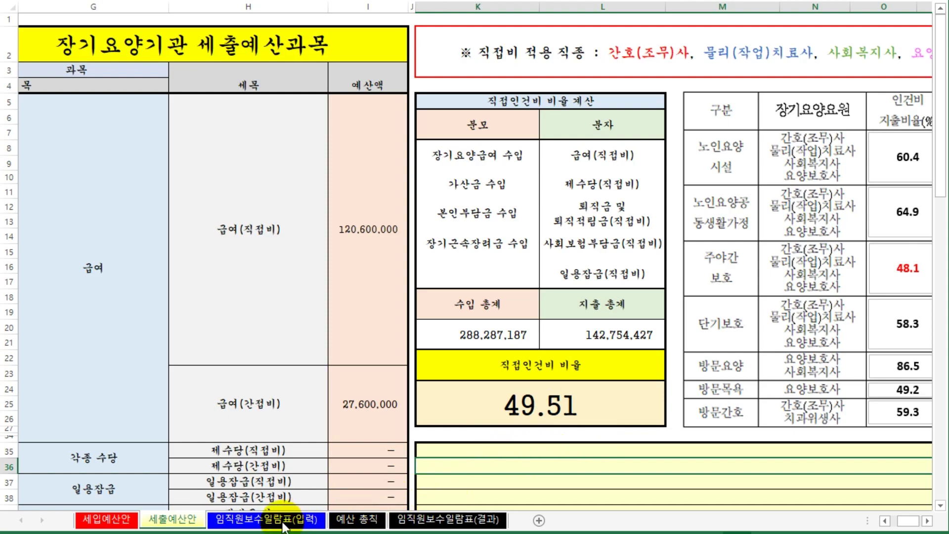
click(428, 519)
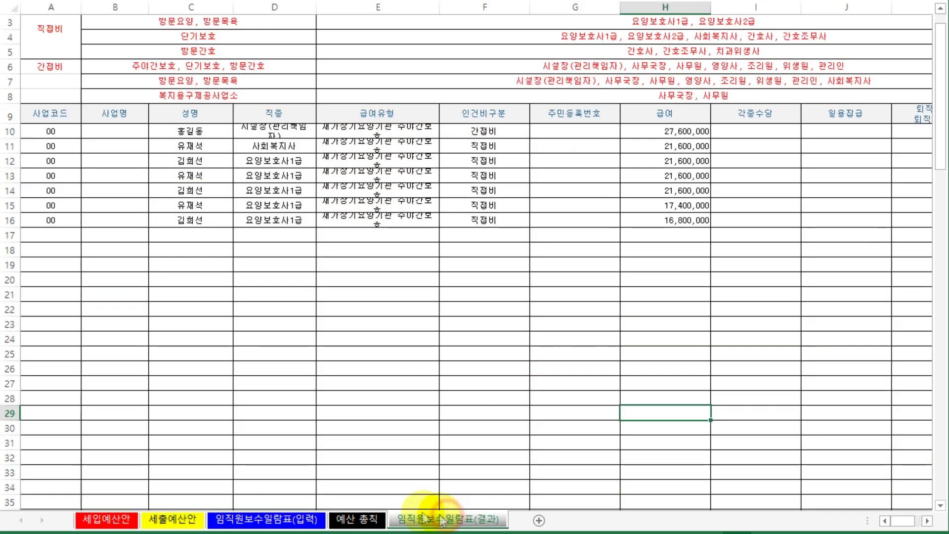
click(262, 519)
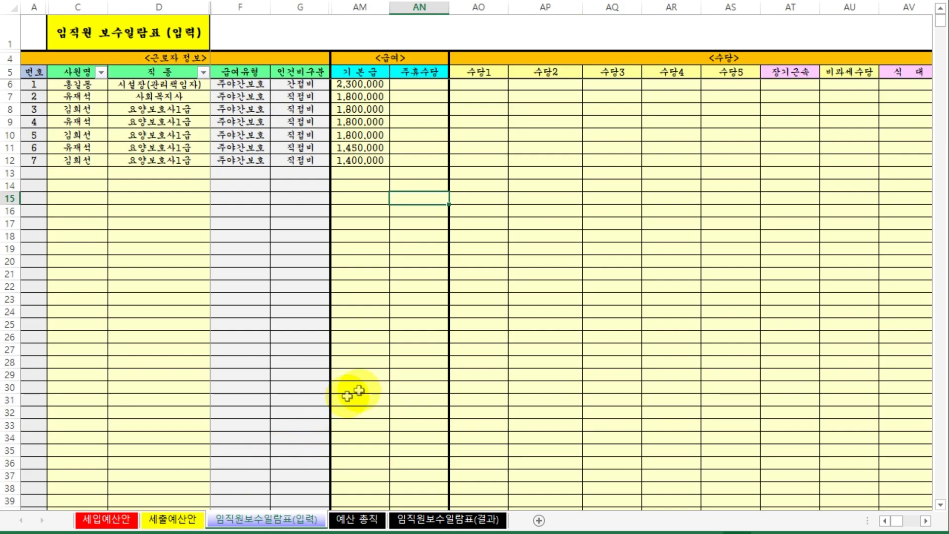
click(392, 373)
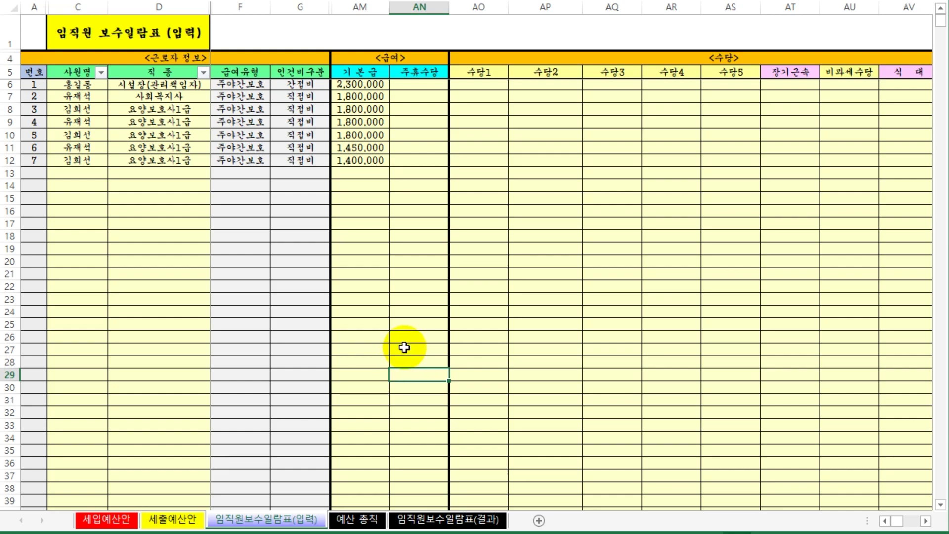
- Review the 기본급 range AM6:AM12 on the 입력 sheet against the 직접인건비 비율 on the 세출예산안 sheet
click(380, 163)
drag(358, 82, 359, 159)
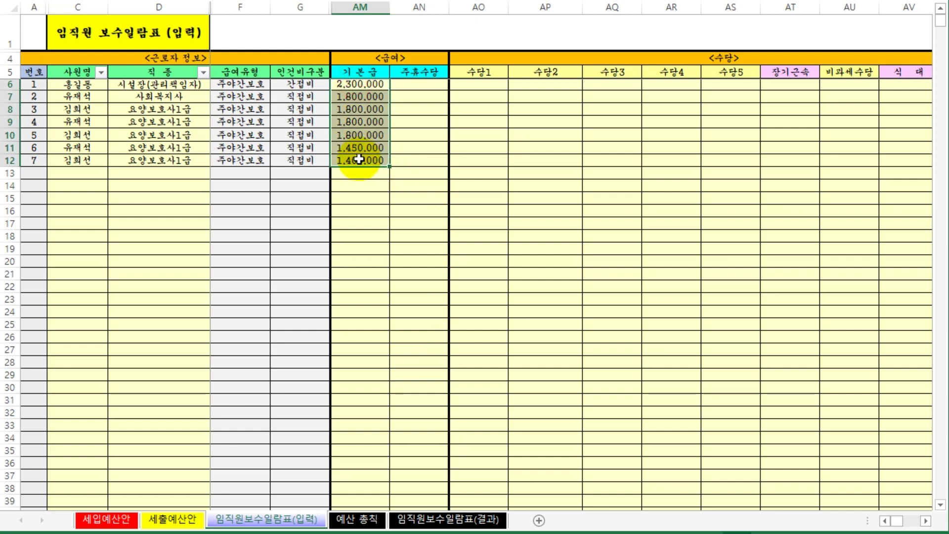
click(419, 211)
drag(359, 160, 358, 85)
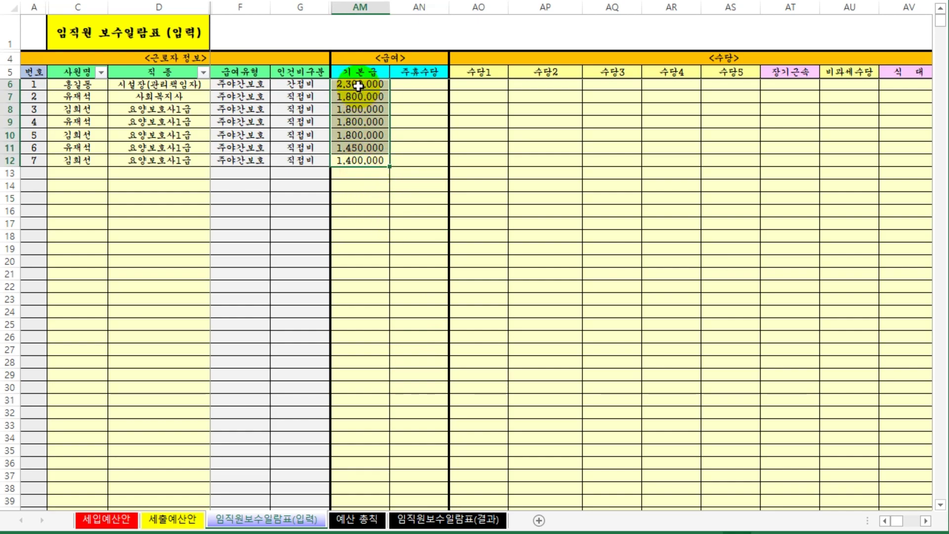
click(171, 519)
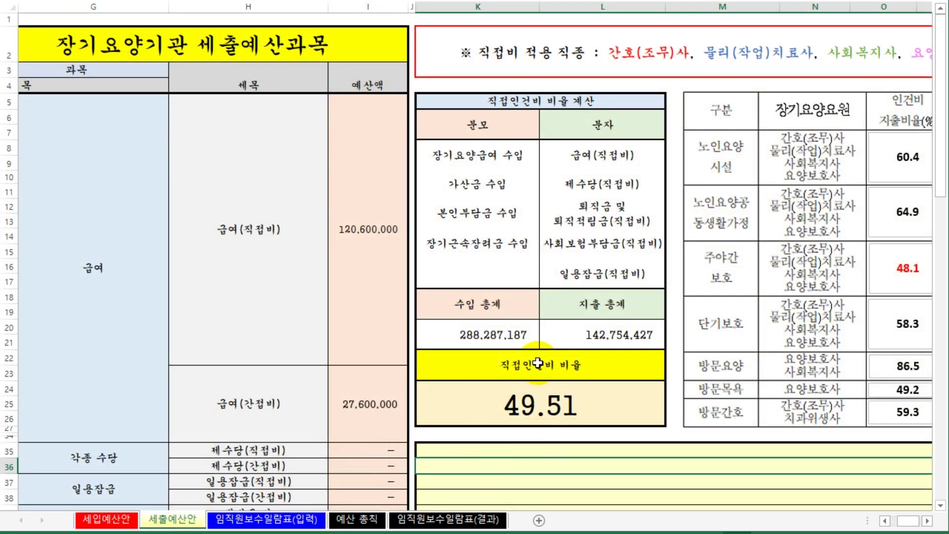
click(275, 518)
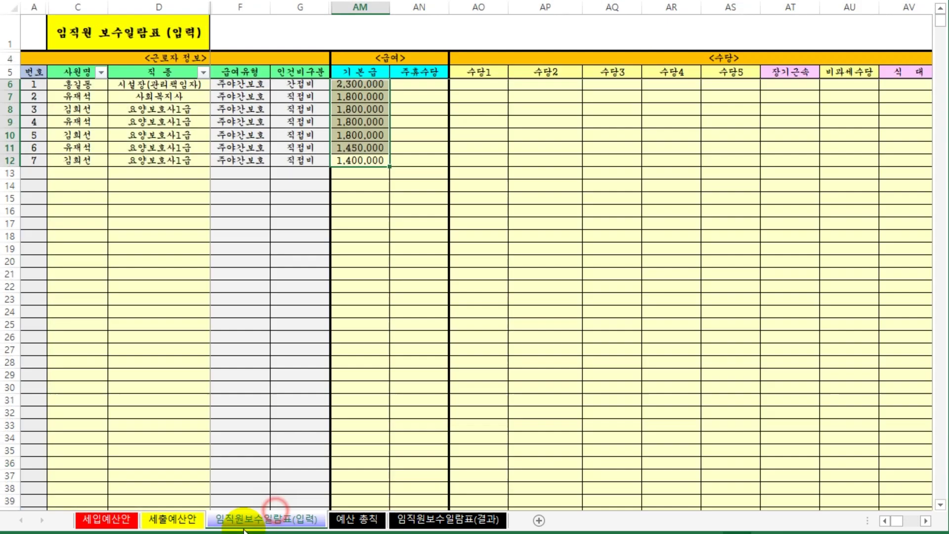
click(317, 378)
drag(365, 88, 366, 110)
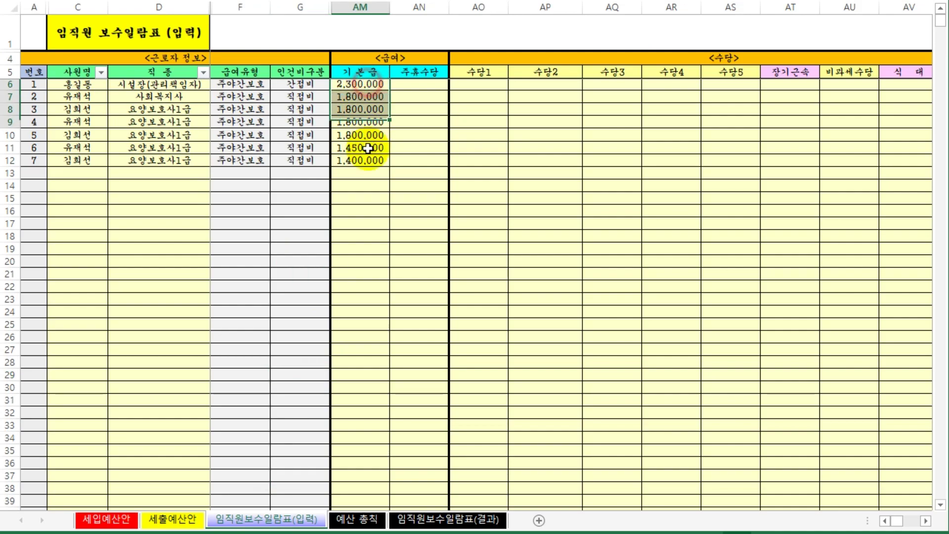
drag(368, 148, 368, 172)
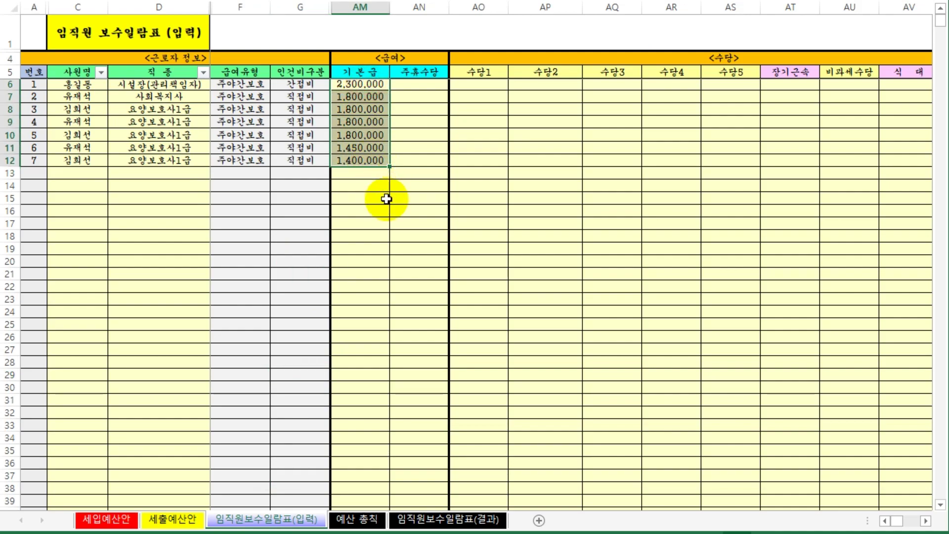
click(438, 306)
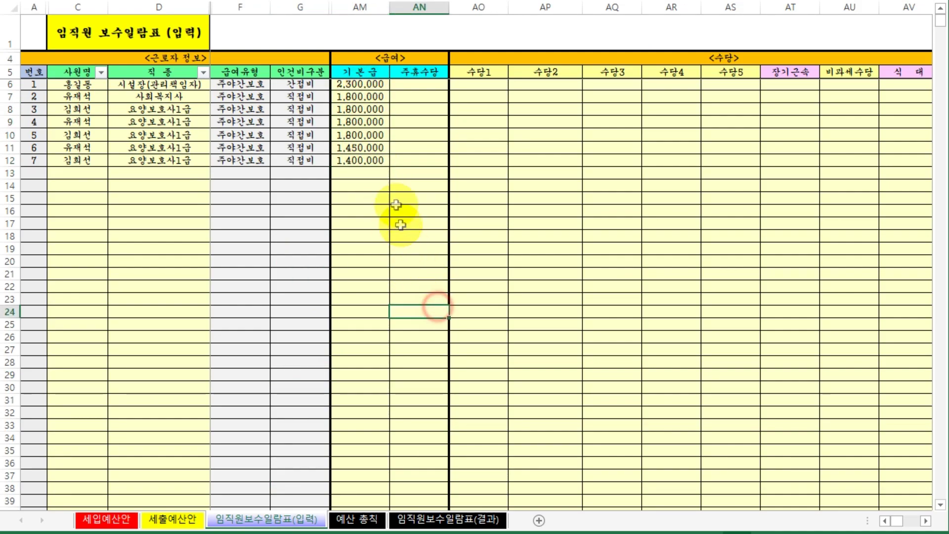
- Clear the seventh employee's 기본급, 사원명 and 직종 entries in row 12 of the 입력 sheet
click(366, 162)
key(Delete)
drag(74, 159, 159, 160)
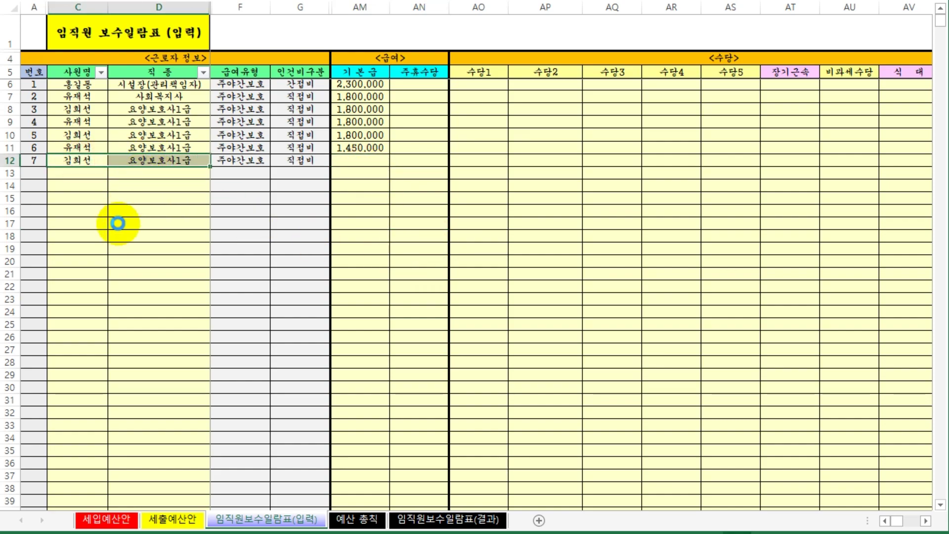
key(Delete)
click(476, 258)
- Check the 직접인건비 비율 on the 세출예산안 sheet and review the remaining six employees' 기본급 amounts
click(159, 523)
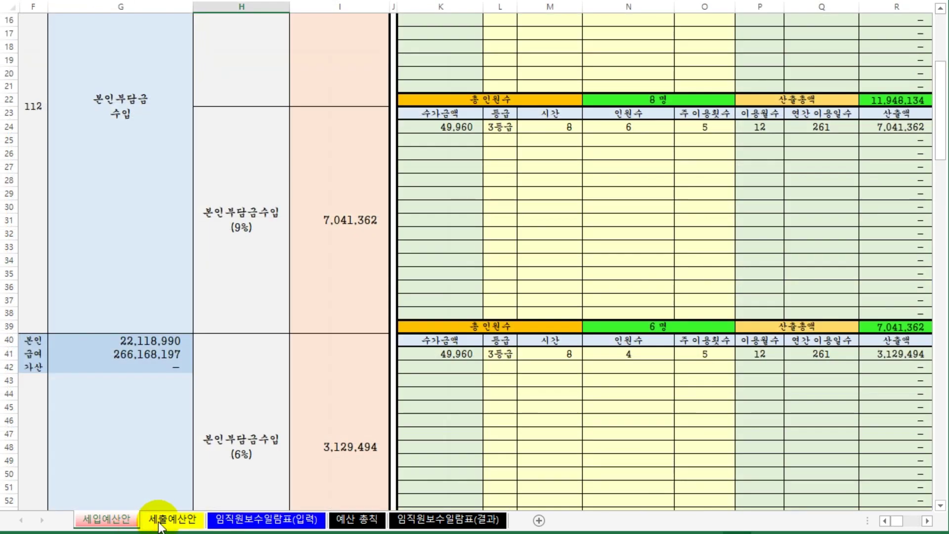
click(252, 520)
click(173, 519)
click(529, 418)
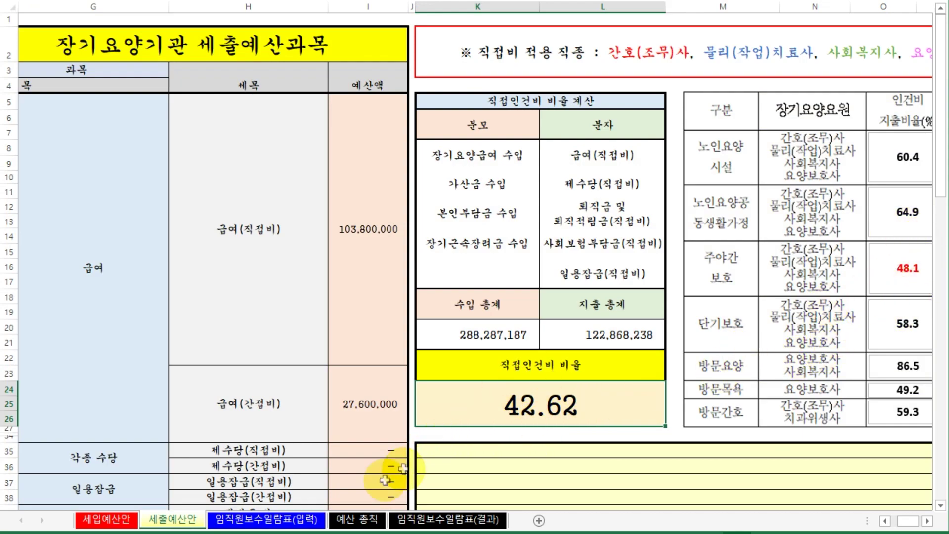
click(258, 523)
drag(360, 85, 368, 147)
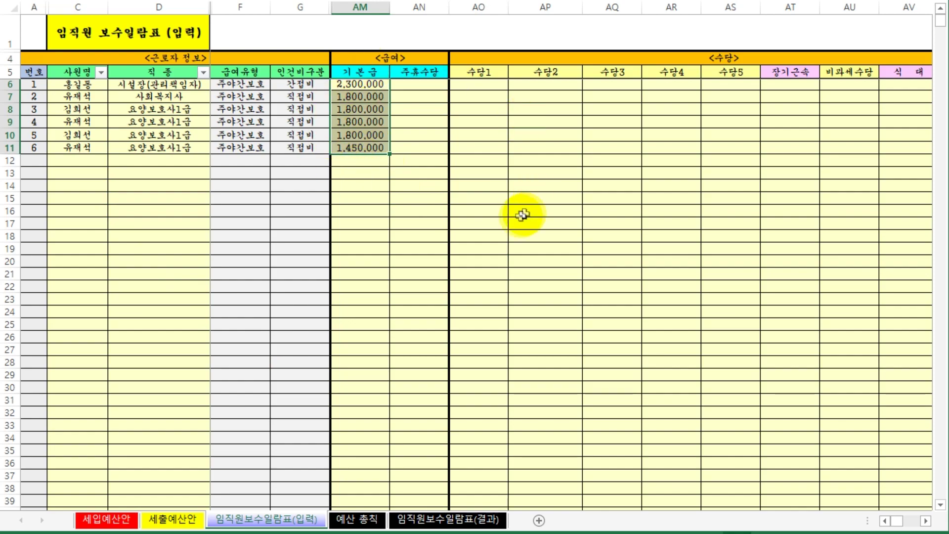
- Set the 4등급 인원수 in N8 of the 세입예산안 sheet to 4 and check the 직접인건비 비율
click(110, 520)
scroll(537, 357, up, 6)
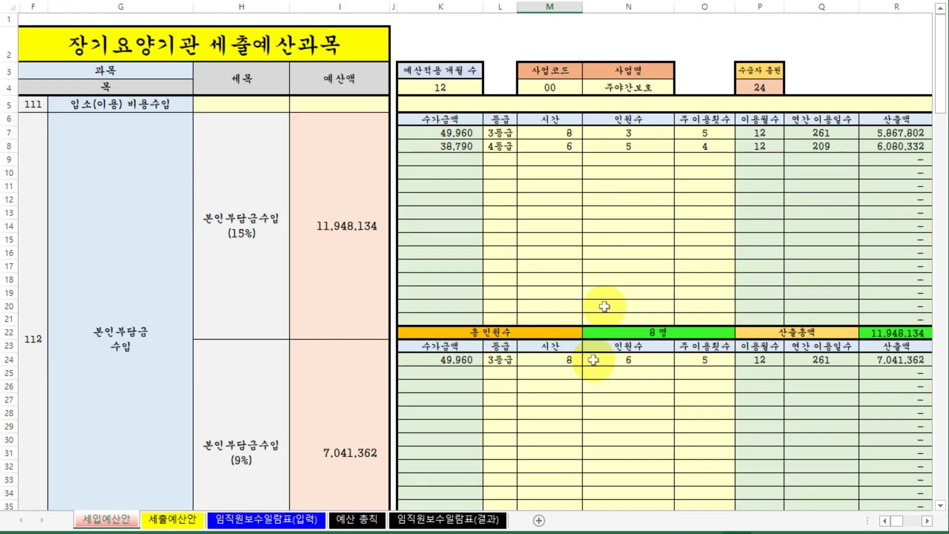
click(627, 148)
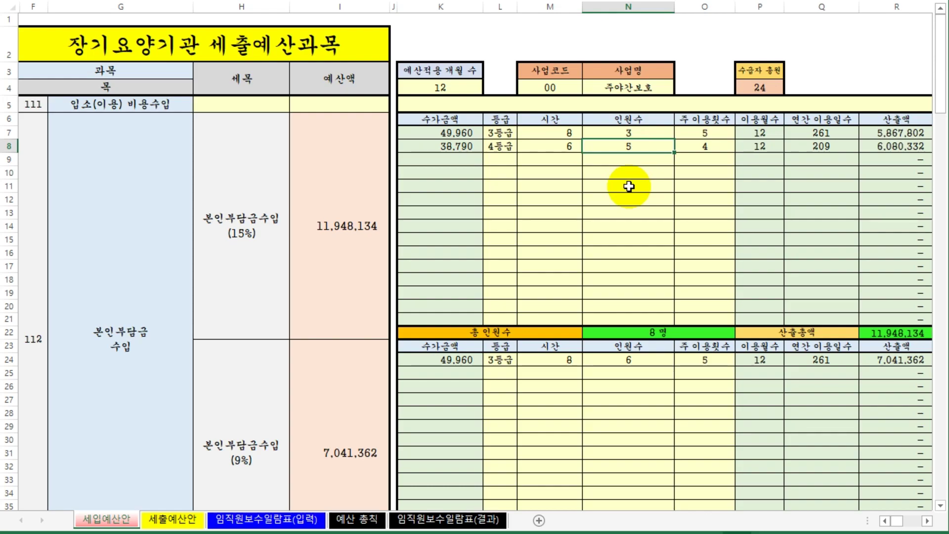
click(642, 251)
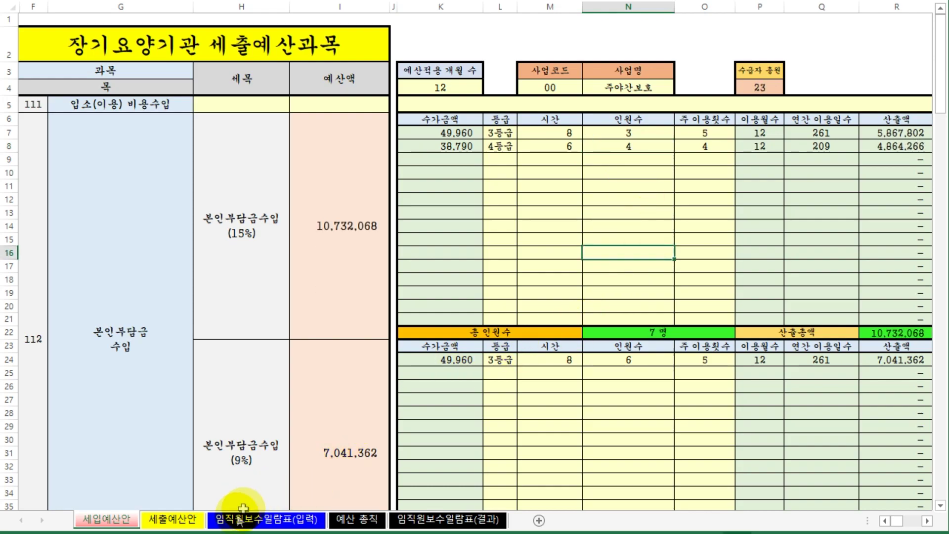
click(190, 519)
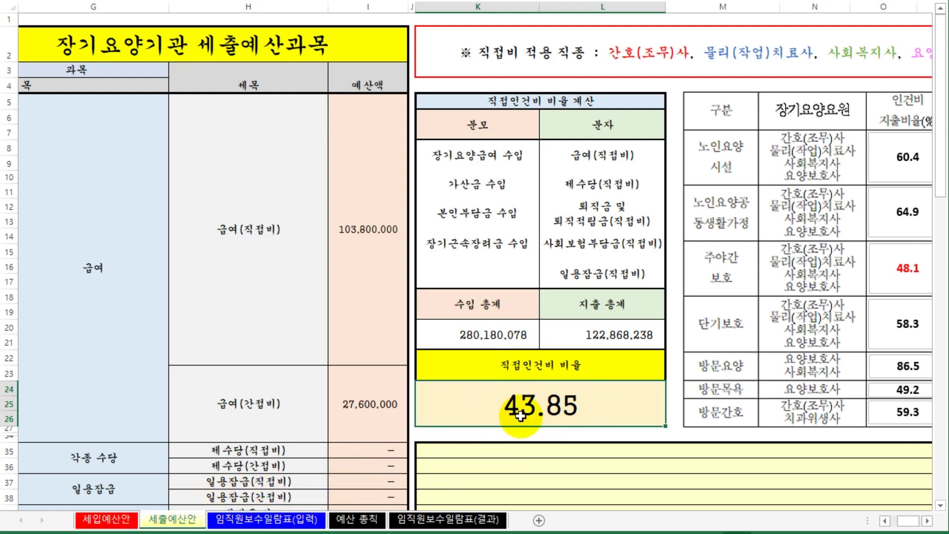
- Set the 4등급 인원수 in N8 of the 세입예산안 sheet to 3 and check the 직접인건비 비율
click(118, 525)
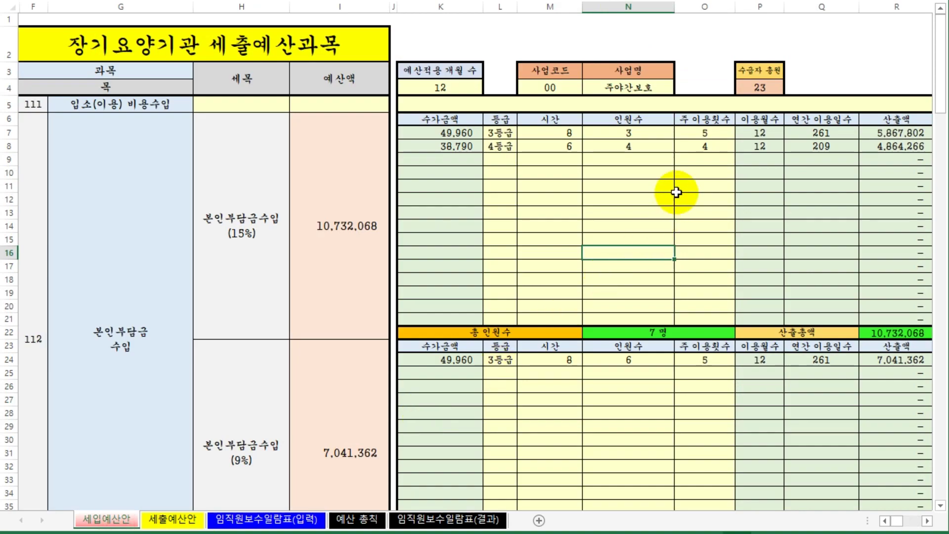
text(3)
key(Return)
click(173, 523)
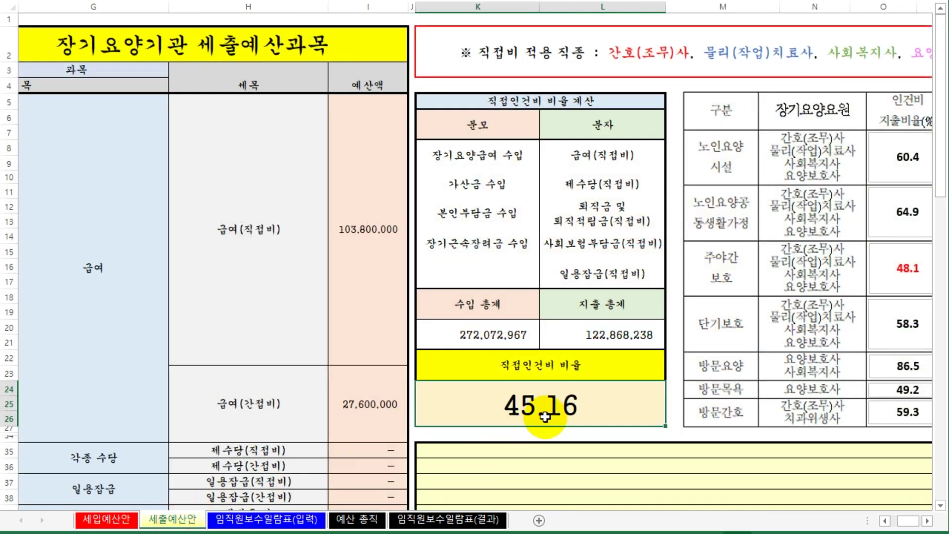
- Set the 4등급 인원수 in N8 of the 세입예산안 sheet to 2 and check the 직접인건비 비율
click(119, 519)
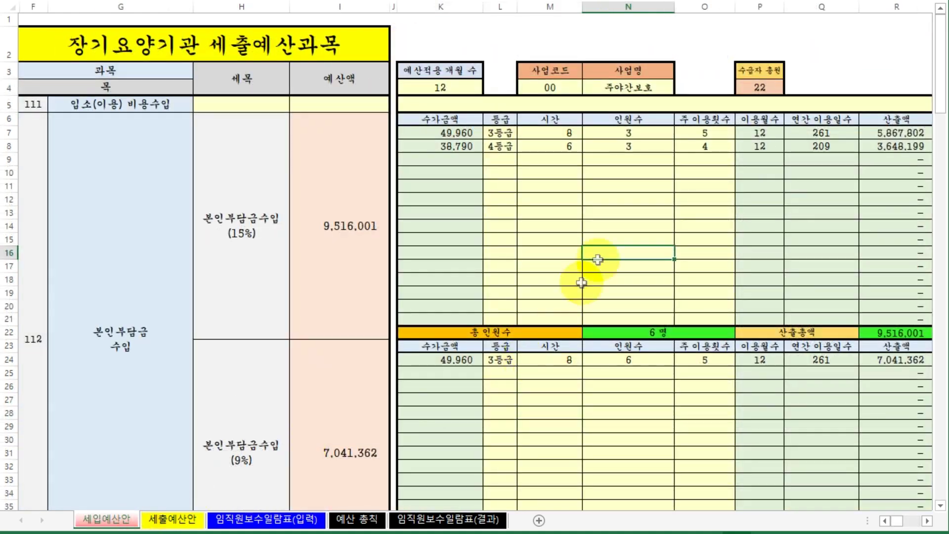
click(623, 144)
text(2)
click(625, 235)
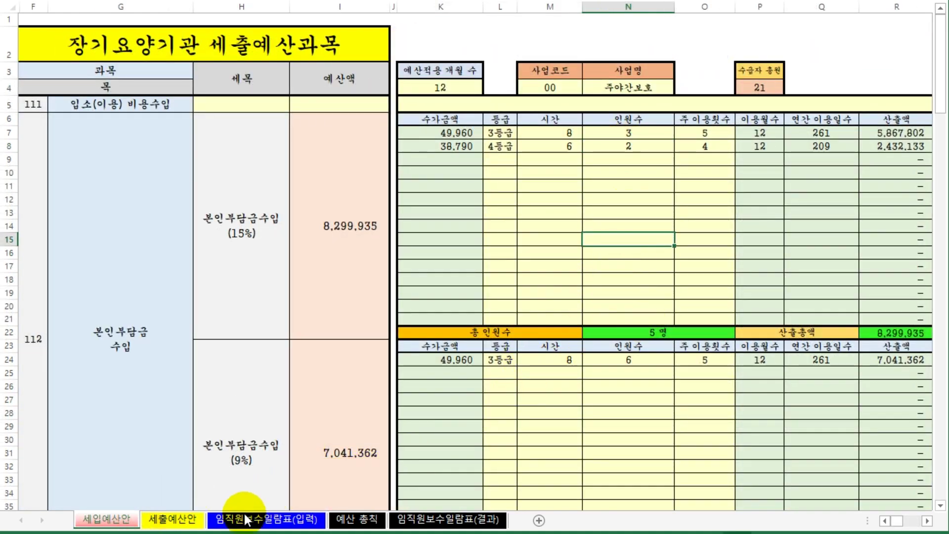
click(246, 520)
click(181, 519)
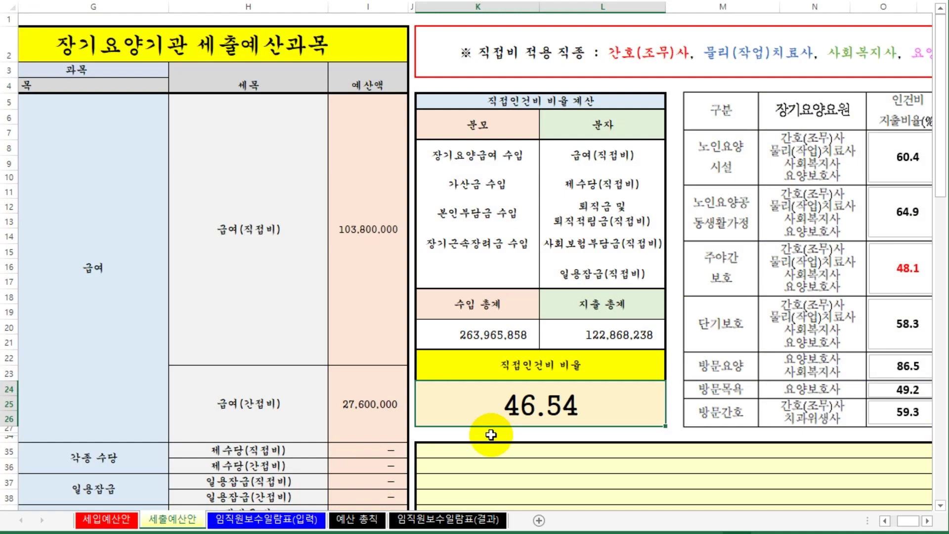
- Set the 4등급 인원수 in N8 of the 세입예산안 sheet to 1 and check the 직접인건비 비율
click(111, 519)
click(628, 146)
text(1)
click(181, 519)
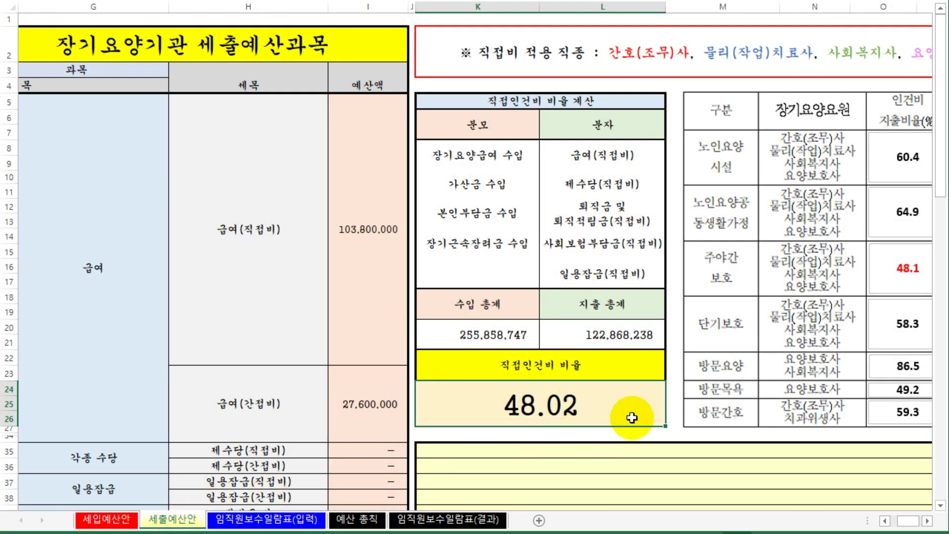
- Set the 3등급 인원수 in N7 of the 세입예산안 sheet to 2 and check the 직접인건비 비율
click(106, 520)
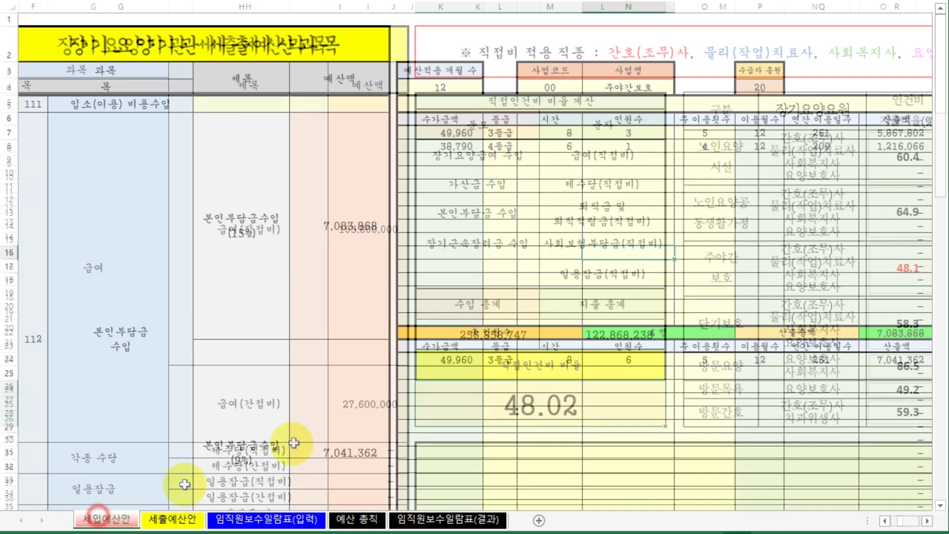
click(639, 133)
text(2)
click(625, 237)
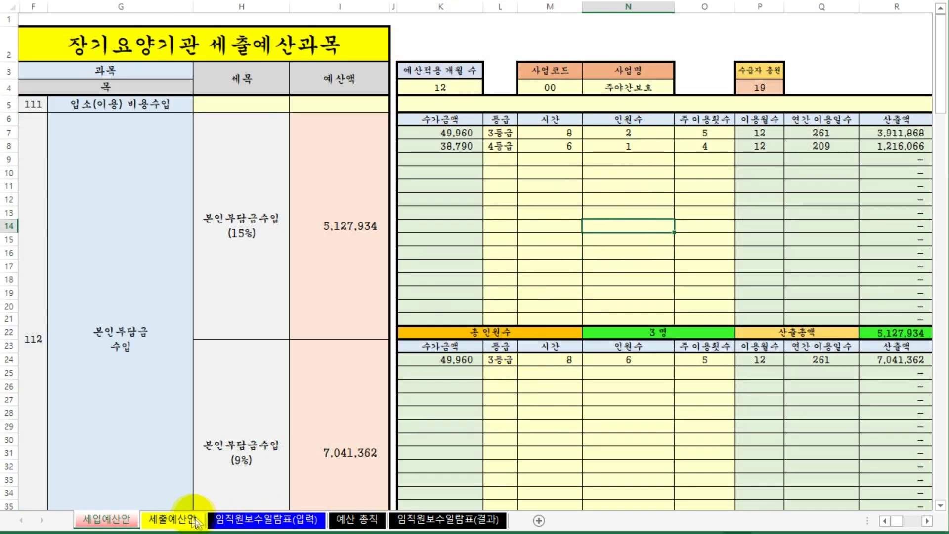
click(182, 517)
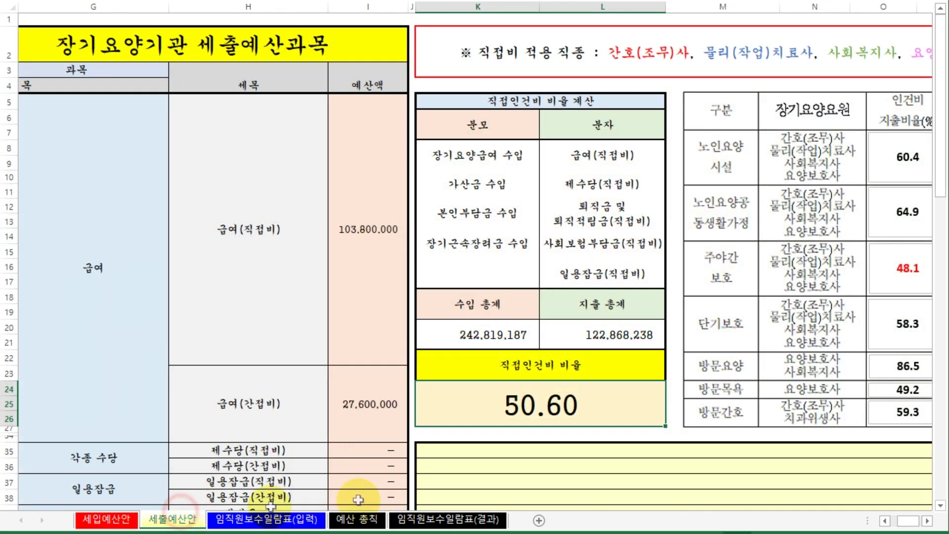
click(542, 448)
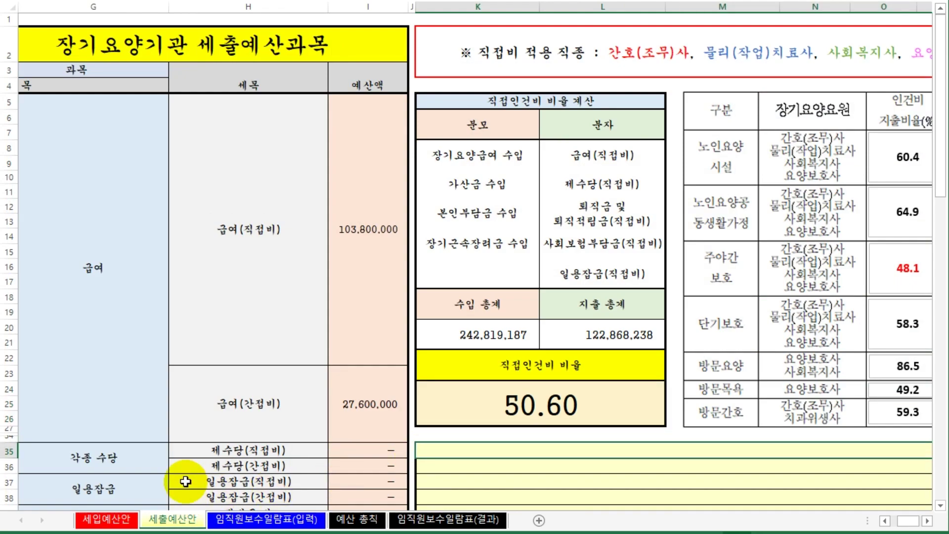
- Compare the 기본급 values in 임직원보수일람표(입력) and the 3등급 and 4등급 인원수 in 세입예산안 with the 직접인건비 비율 in 세출예산안
click(273, 520)
click(360, 251)
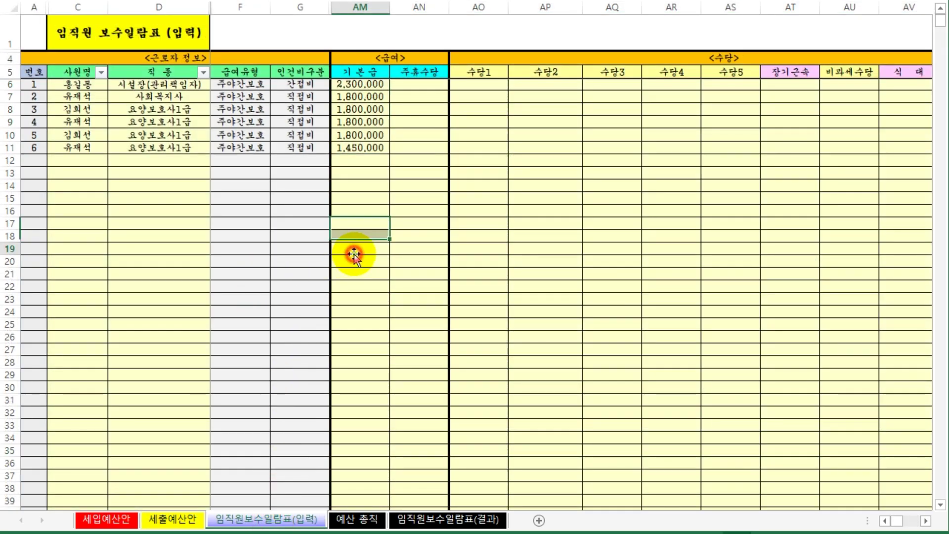
click(174, 518)
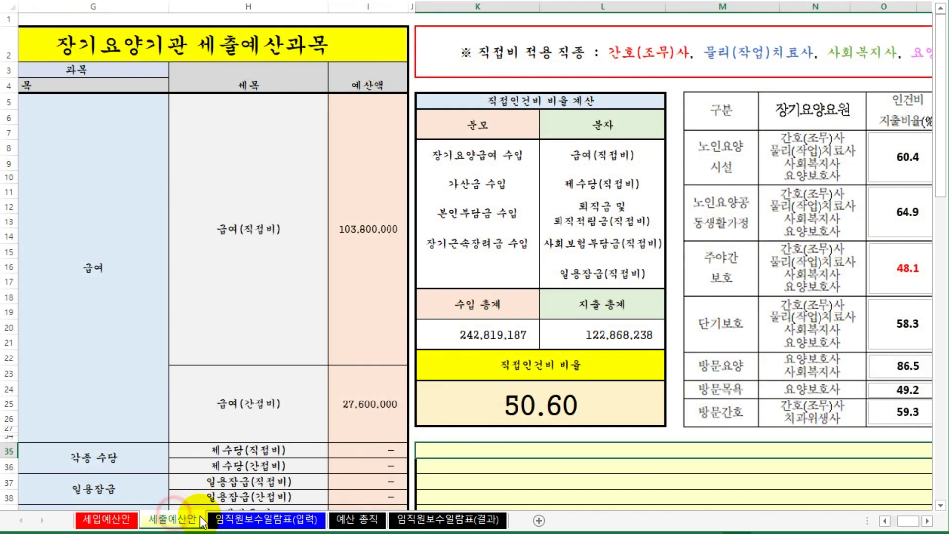
click(224, 520)
drag(360, 85, 364, 158)
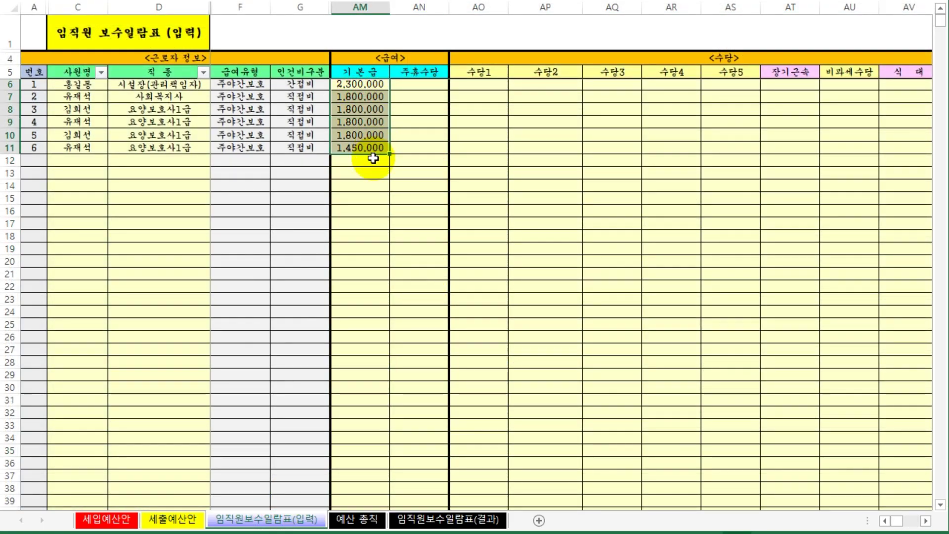
click(367, 207)
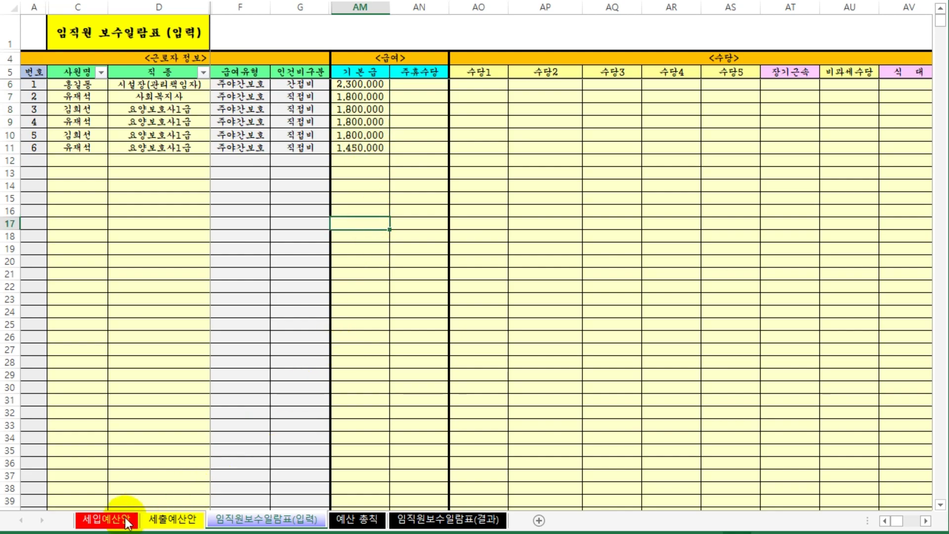
click(108, 519)
click(532, 254)
drag(561, 133, 631, 164)
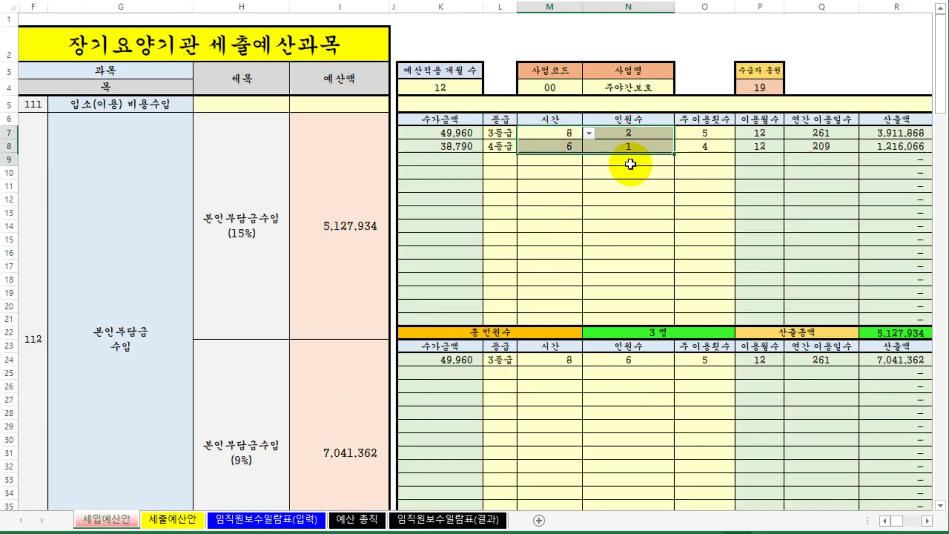
click(595, 231)
scroll(138, 308, down, 1)
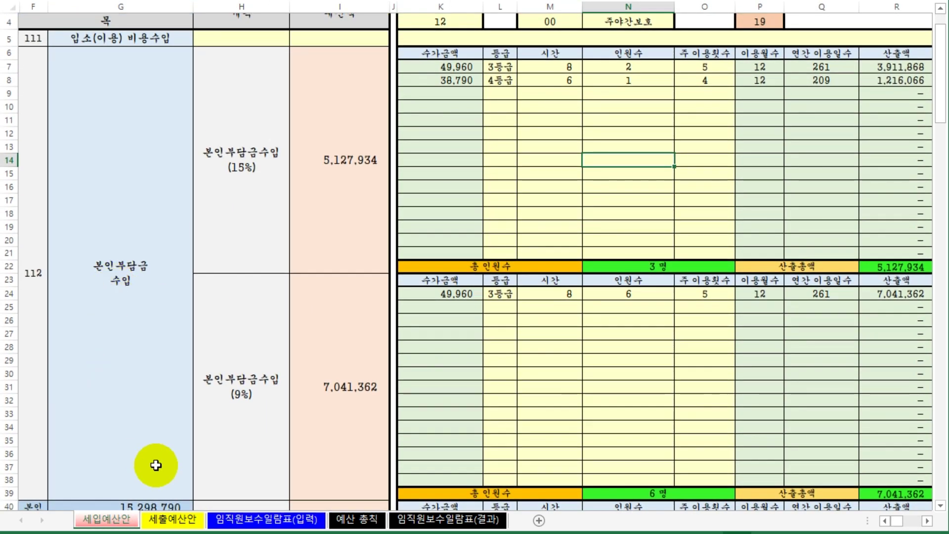
click(172, 520)
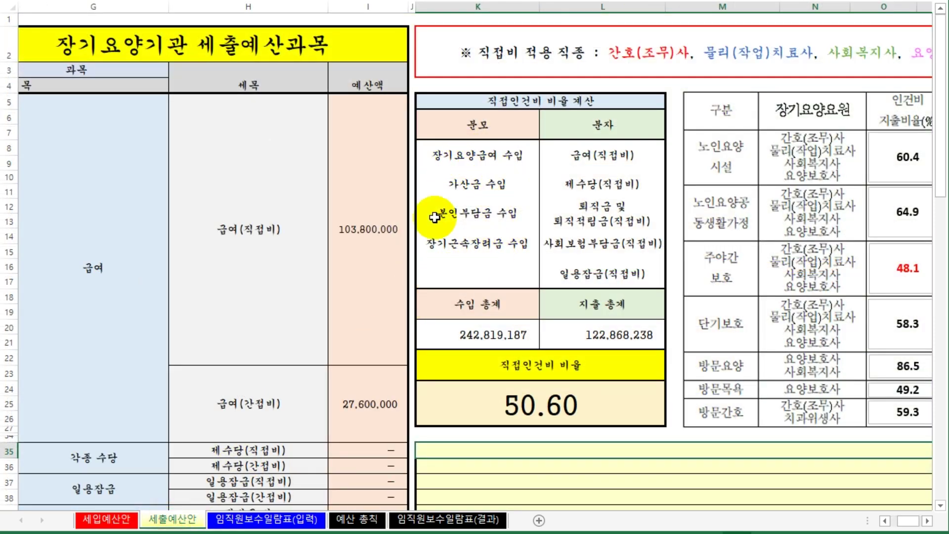
- Set the 식재료비수입 amount in I57 of the 세입예산안 sheet to 60,000,000 and check the 직접인건비 비율 in 세출예산안
click(106, 520)
scroll(562, 452, down, 2)
scroll(494, 398, down, 9)
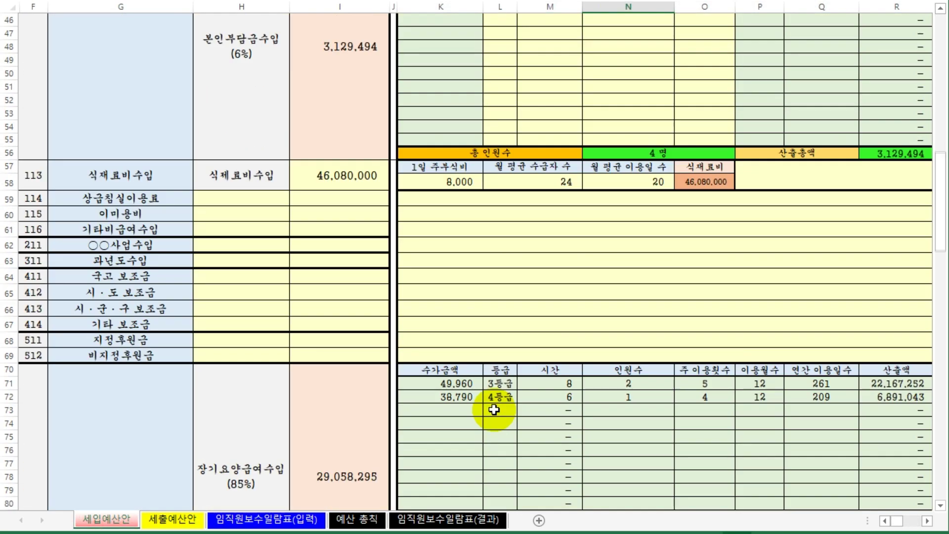
click(272, 227)
click(336, 179)
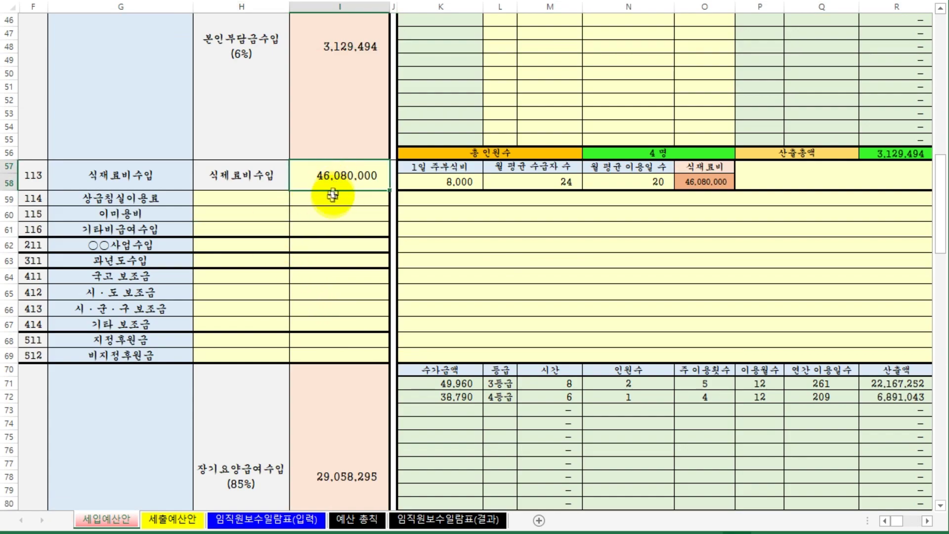
click(198, 521)
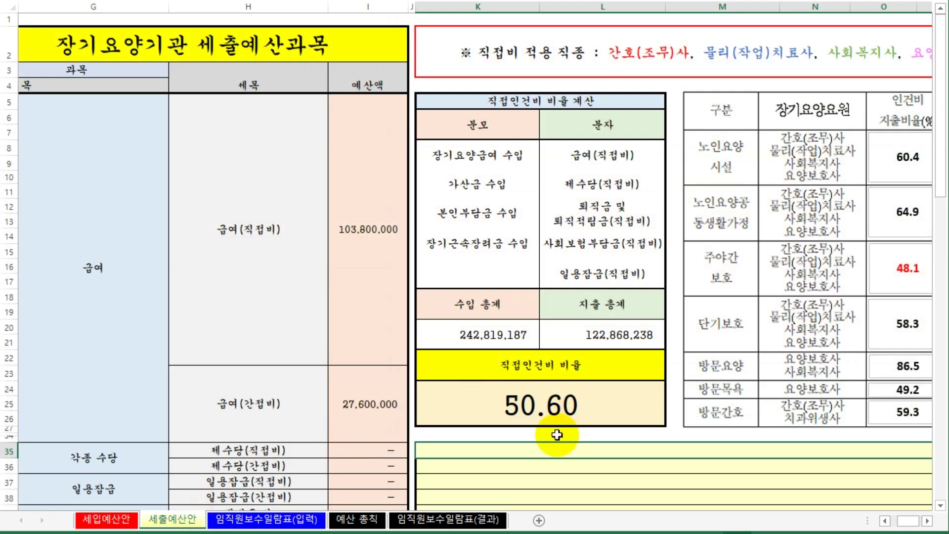
click(107, 520)
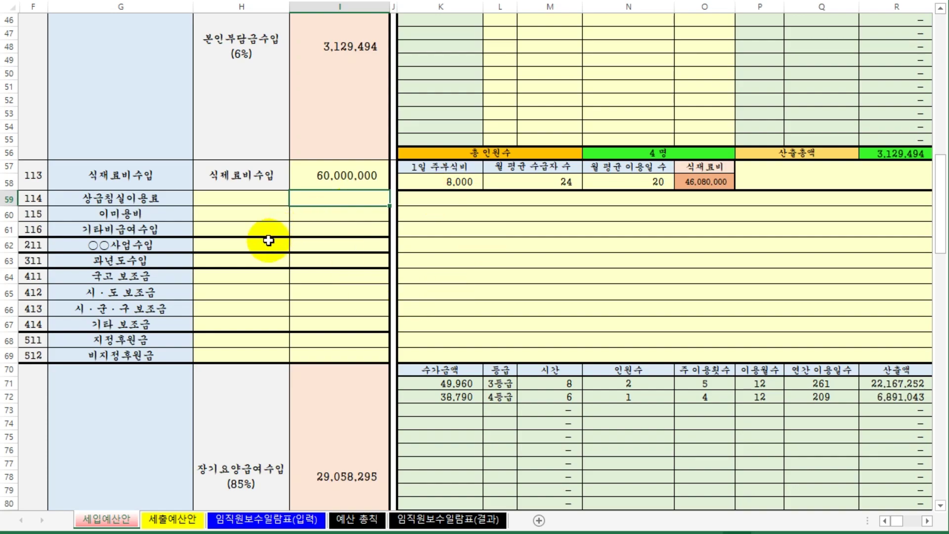
click(176, 519)
- Examine the remaining revenue items in 세입예산안 through 장기근속장려금 and 가산금 수입, and the 직접비 staff rows in 임직원보수일람표(입력)
click(99, 519)
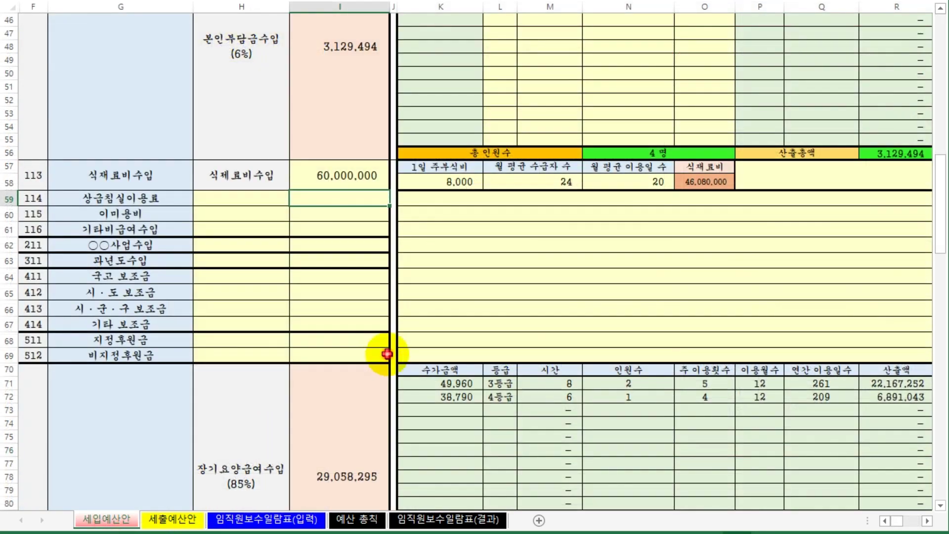
scroll(243, 339, up, 10)
scroll(176, 349, down, 15)
scroll(174, 347, down, 6)
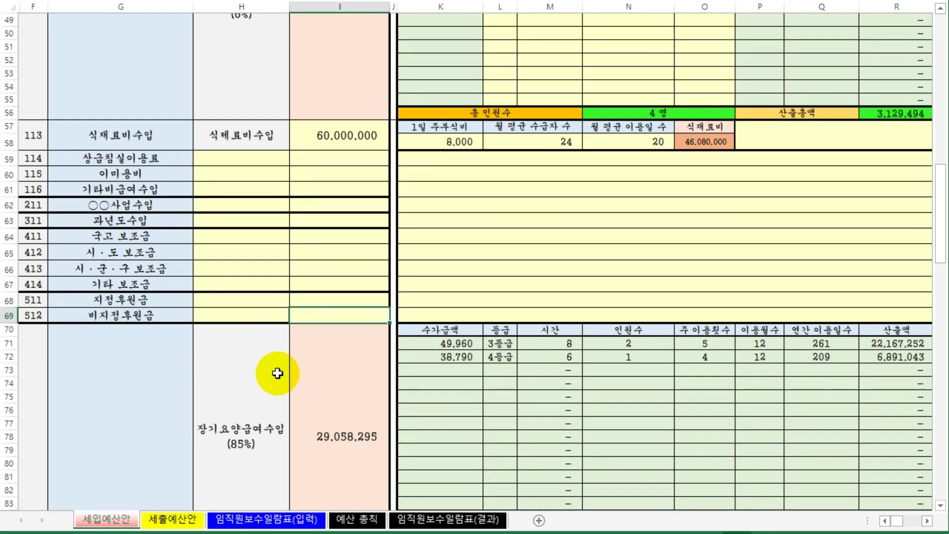
scroll(339, 369, down, 18)
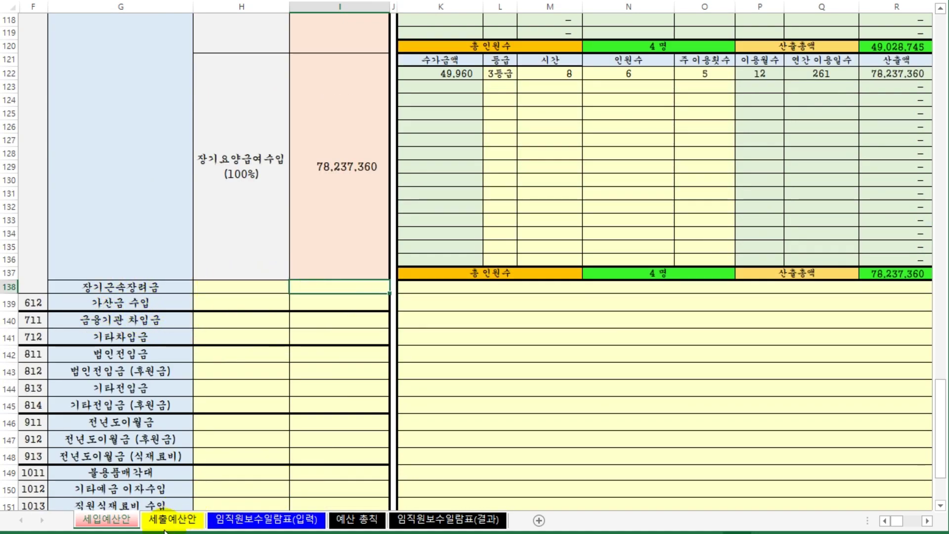
click(252, 520)
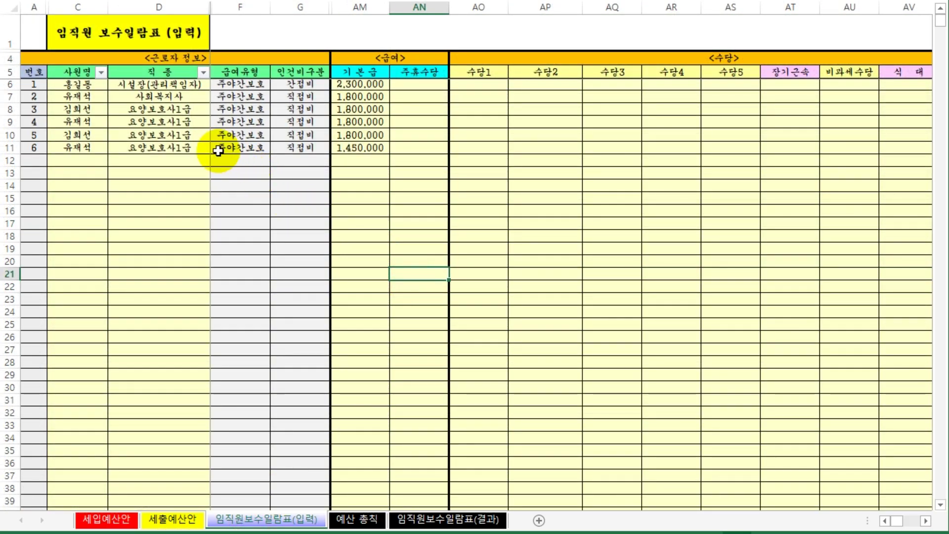
drag(300, 109, 350, 186)
click(170, 519)
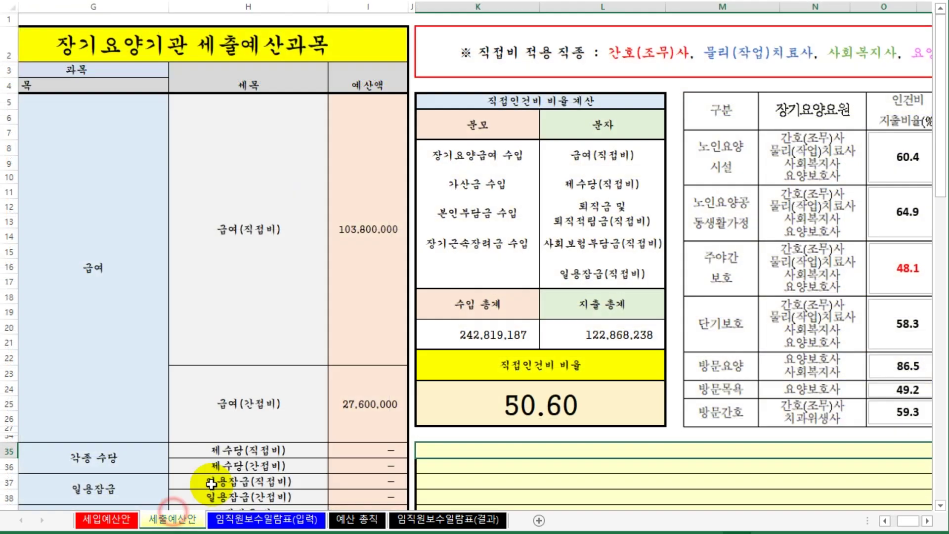
- Set the 시설장(관리책임자) 기본급 in AM6 of 임직원보수일람표(입력) to 3,000,000 and check the 직접인건비 비율 in 세출예산안
click(261, 519)
click(445, 236)
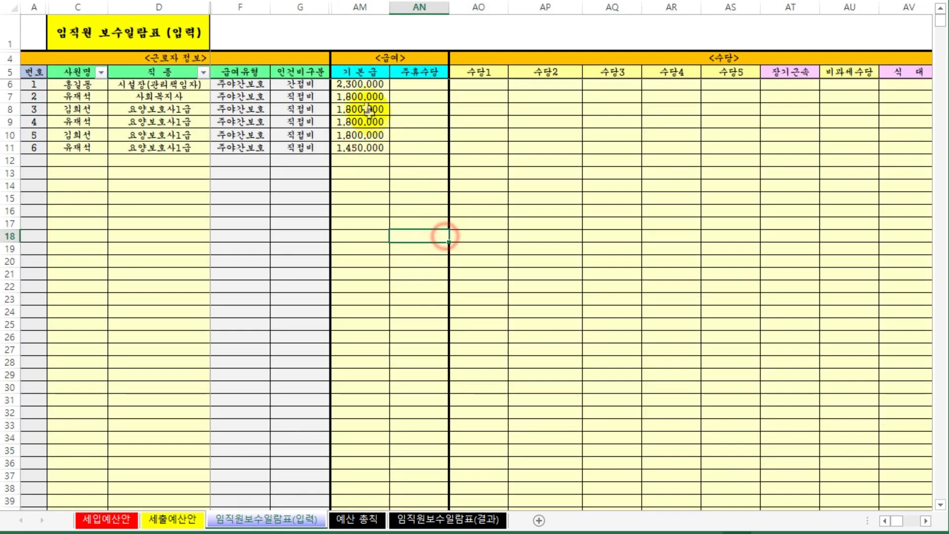
click(362, 85)
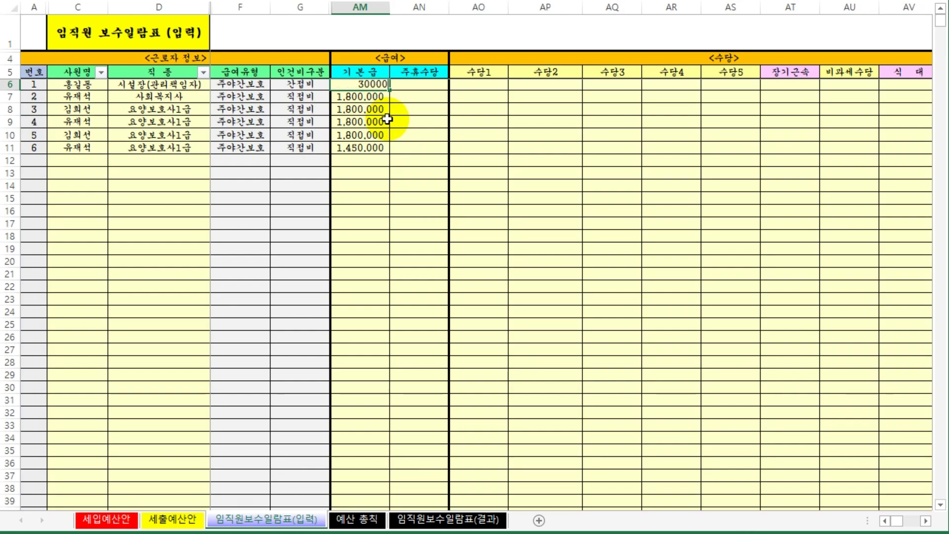
key(Return)
click(173, 519)
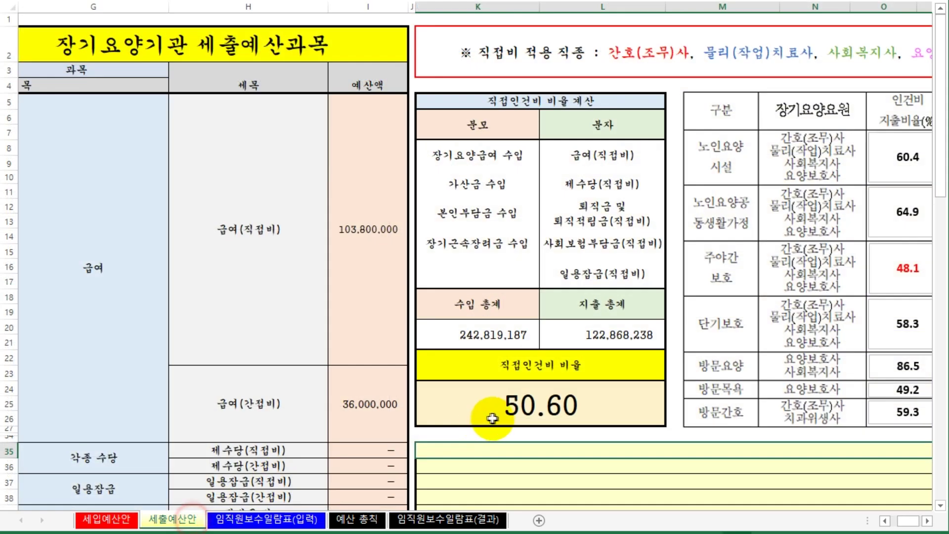
- Review the 직접비 classification and 기본급 of staff rows 7 to 11, and recheck the 직접인건비 비율 in 세출예산안
click(254, 521)
drag(300, 96, 299, 146)
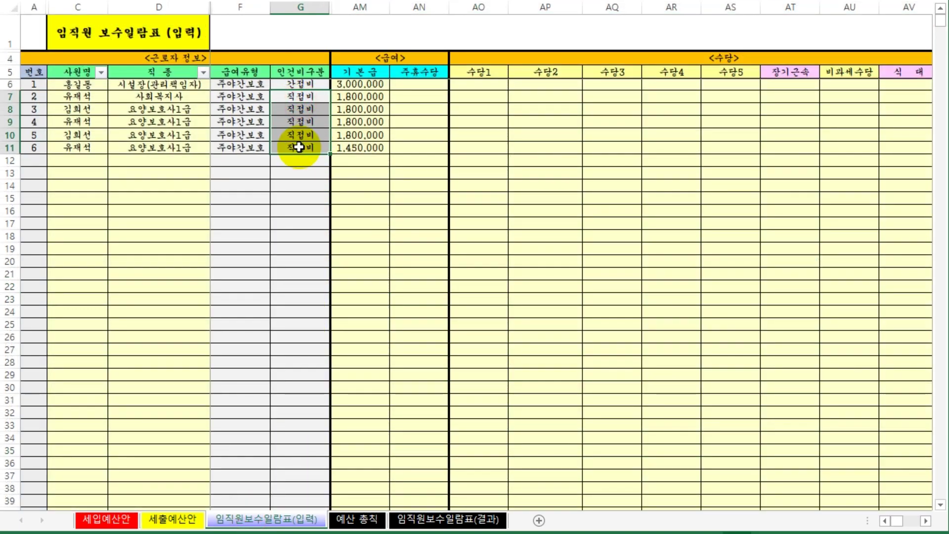
click(357, 109)
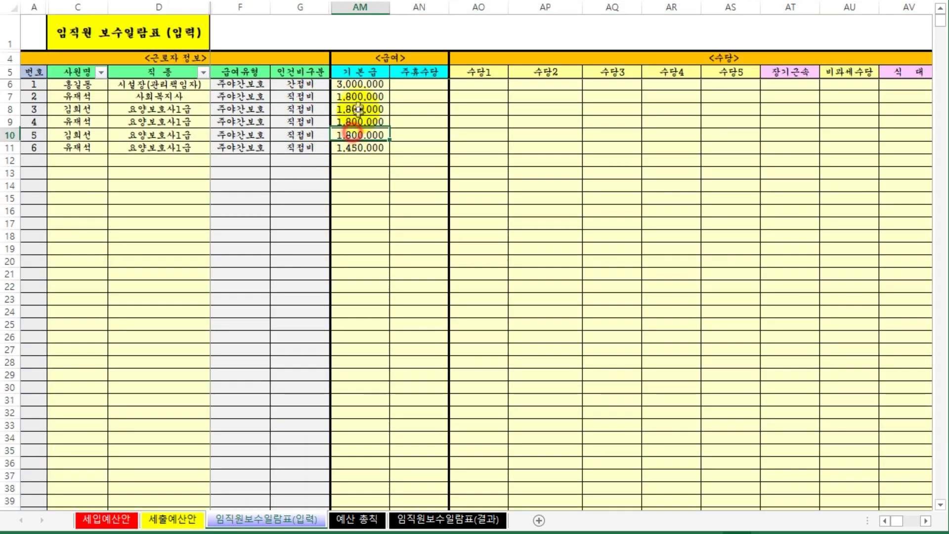
click(174, 519)
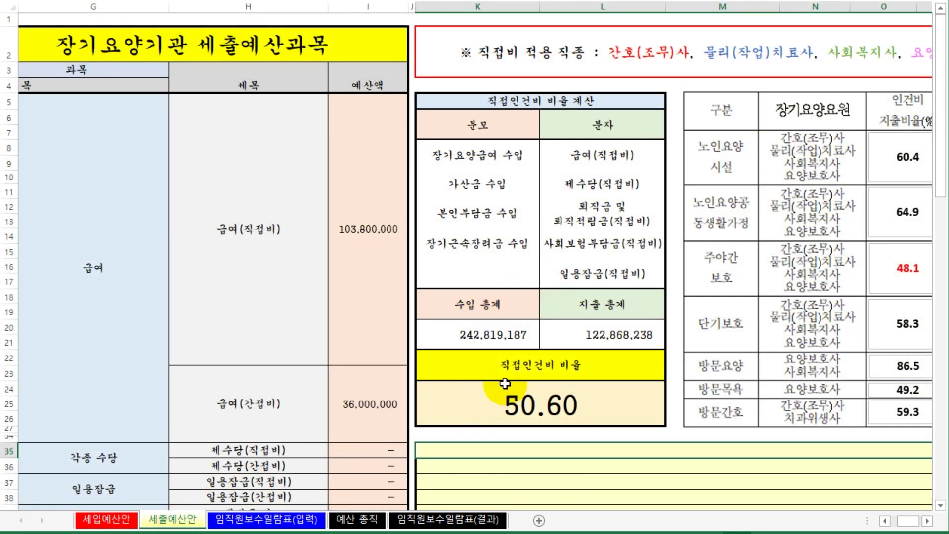
click(269, 520)
click(119, 287)
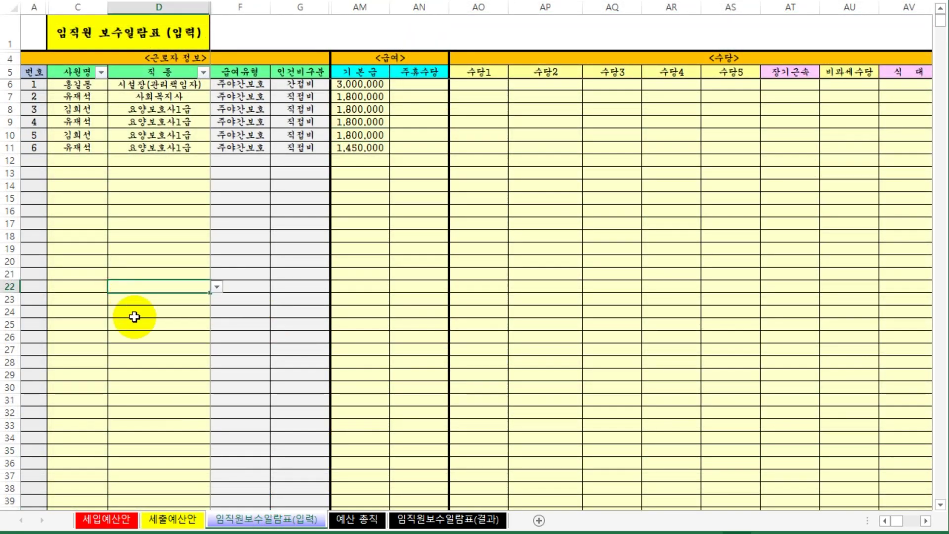